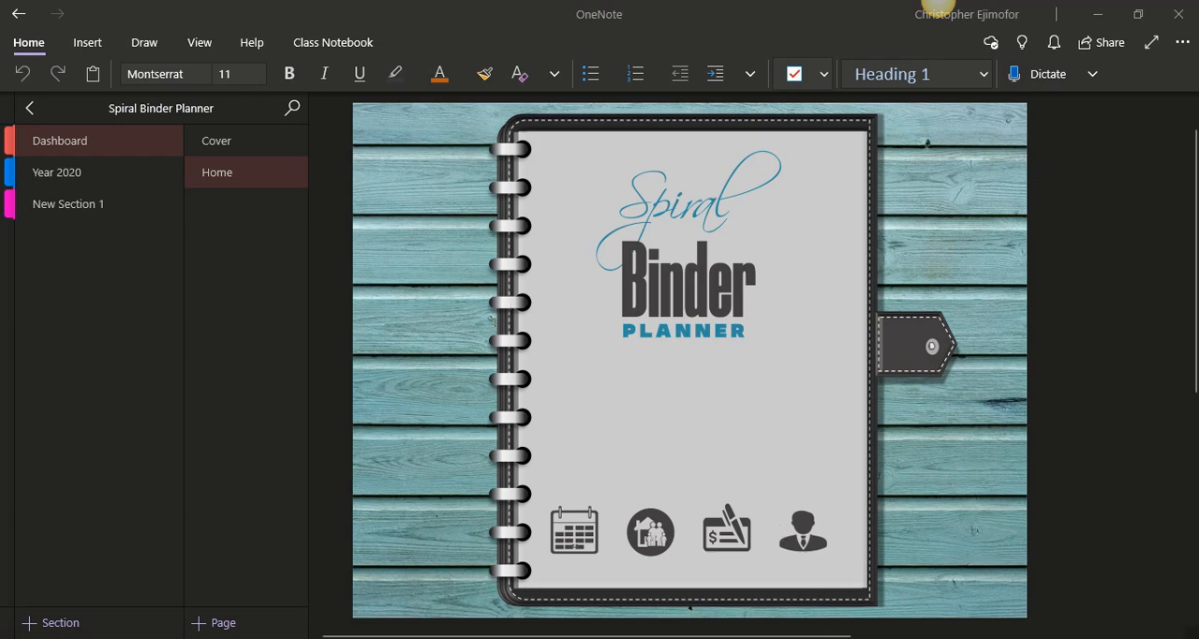
Open New Section 1 of the Spiral Binder Planner notebook to view the April 1st page.
mouse_move(803, 629)
click(762, 610)
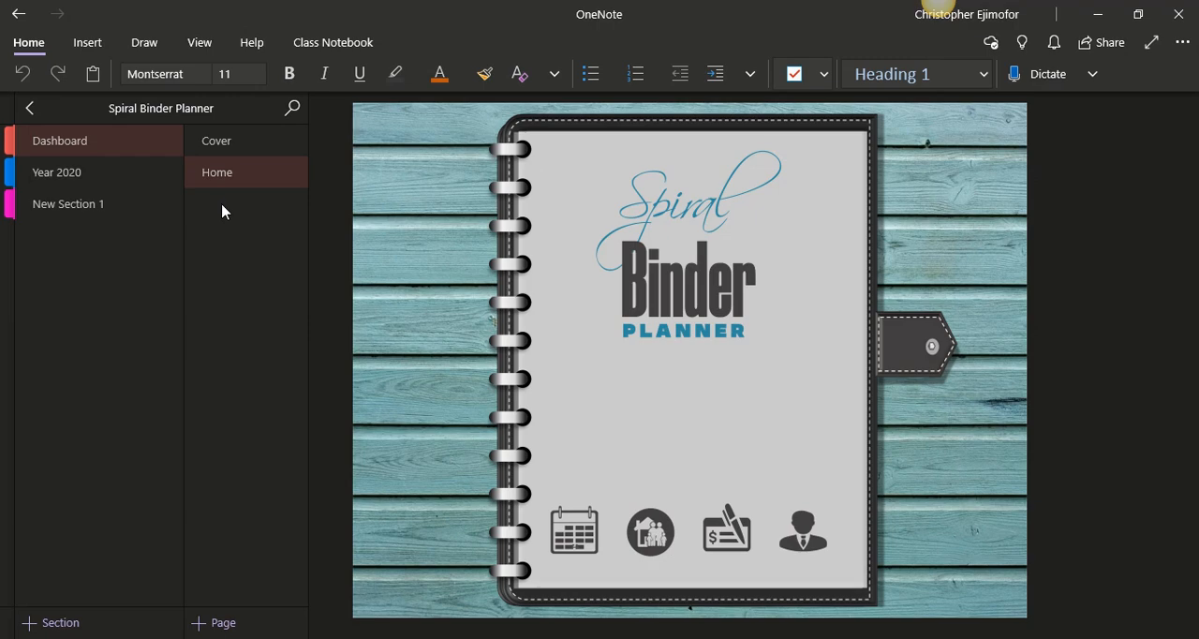
click(124, 204)
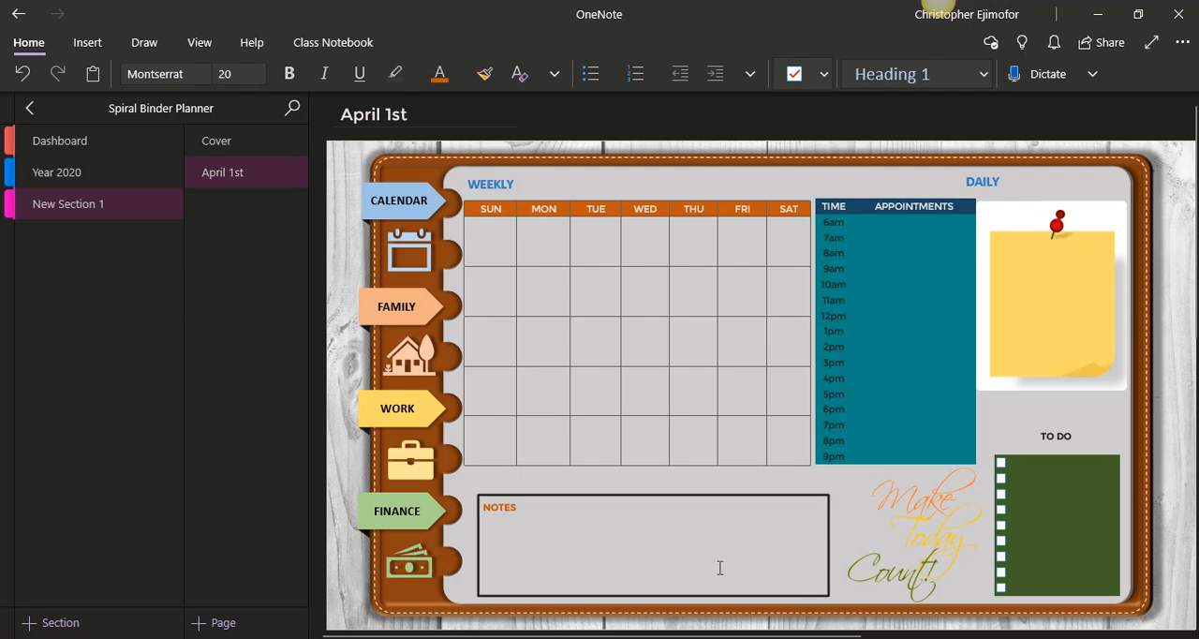
Switch to Presentation3 in PowerPoint and close the Format Background pane to view the landscape binder slide.
click(851, 637)
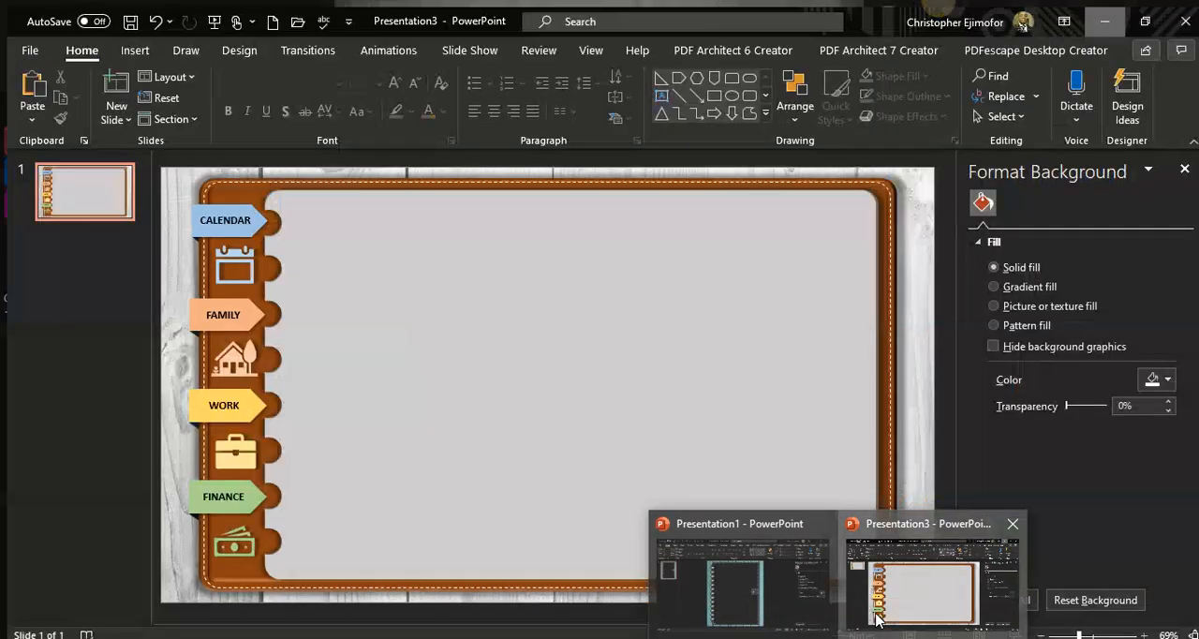
click(876, 614)
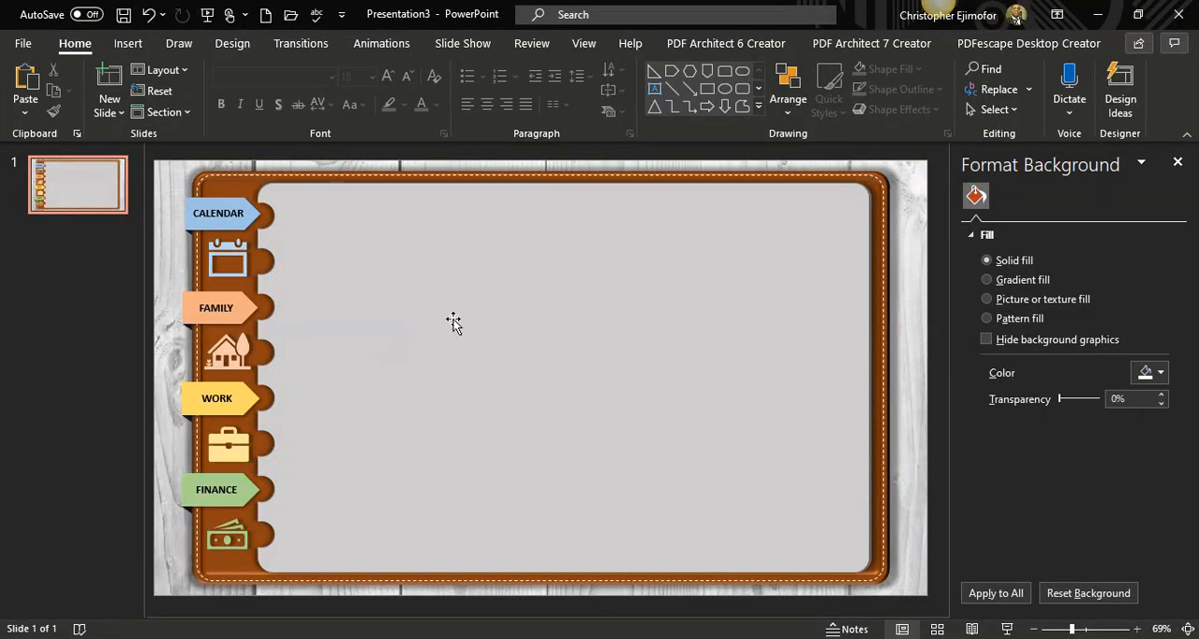
click(1178, 163)
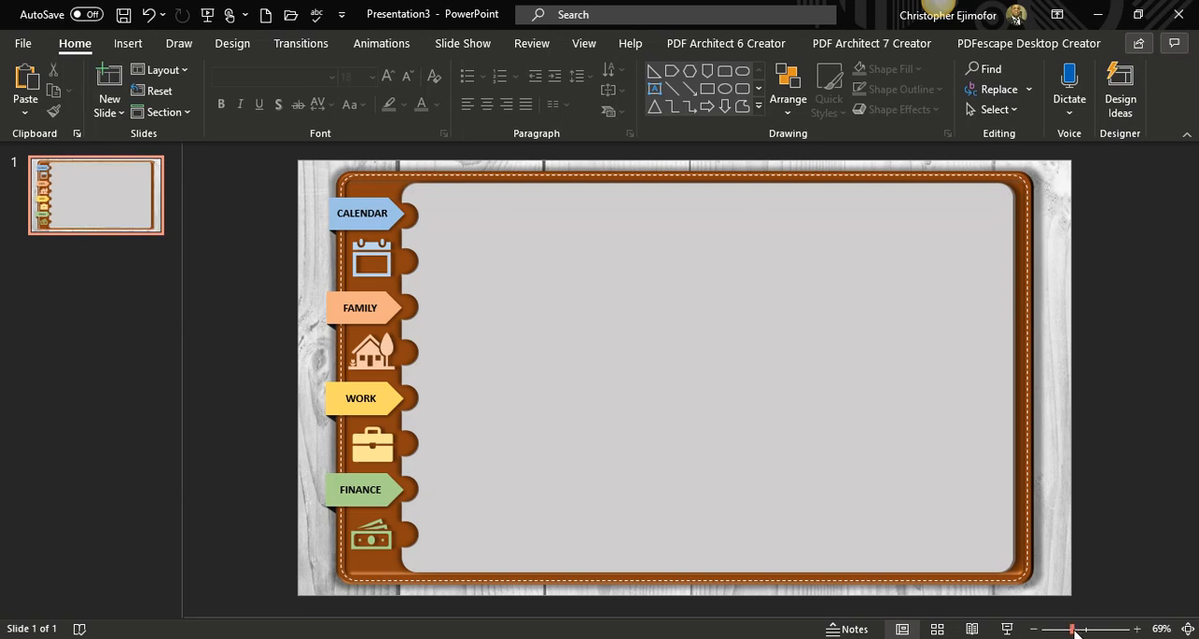
drag(1074, 632, 1077, 634)
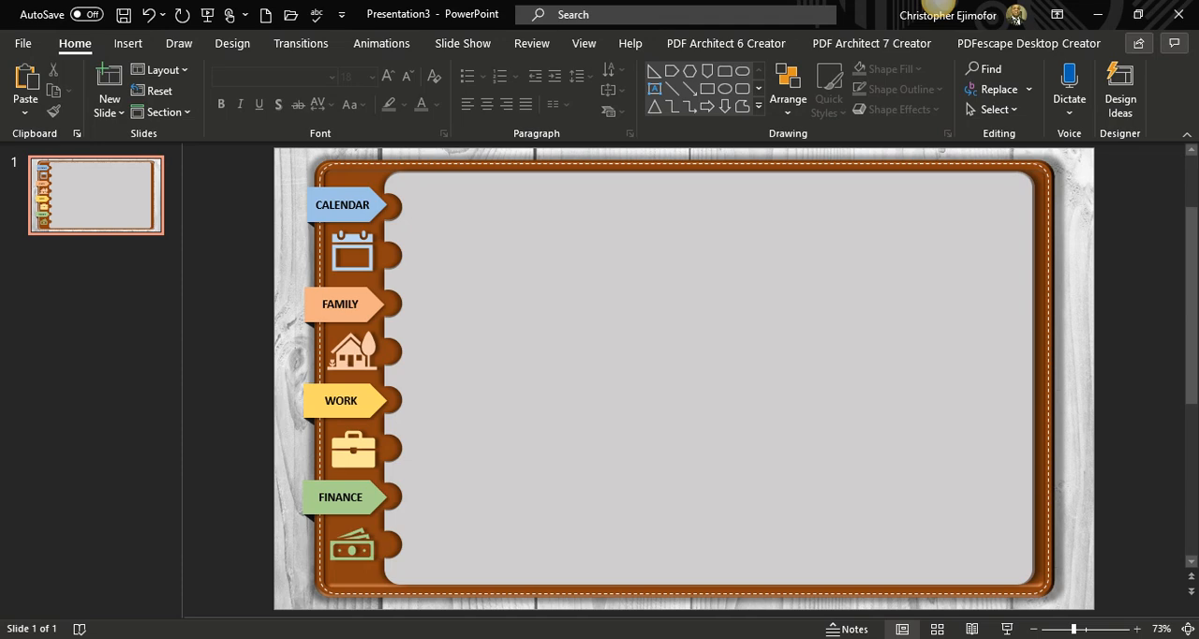
Switch back to OneNote and view the Year 2020 section, then the Dashboard section's Home page.
click(761, 637)
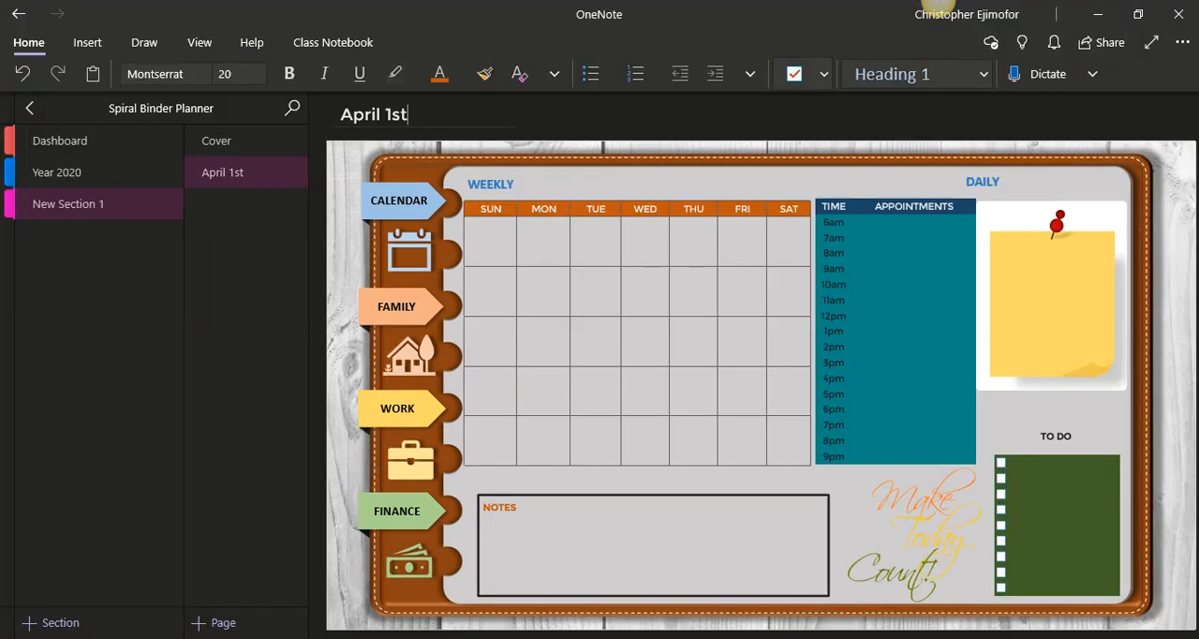
click(114, 166)
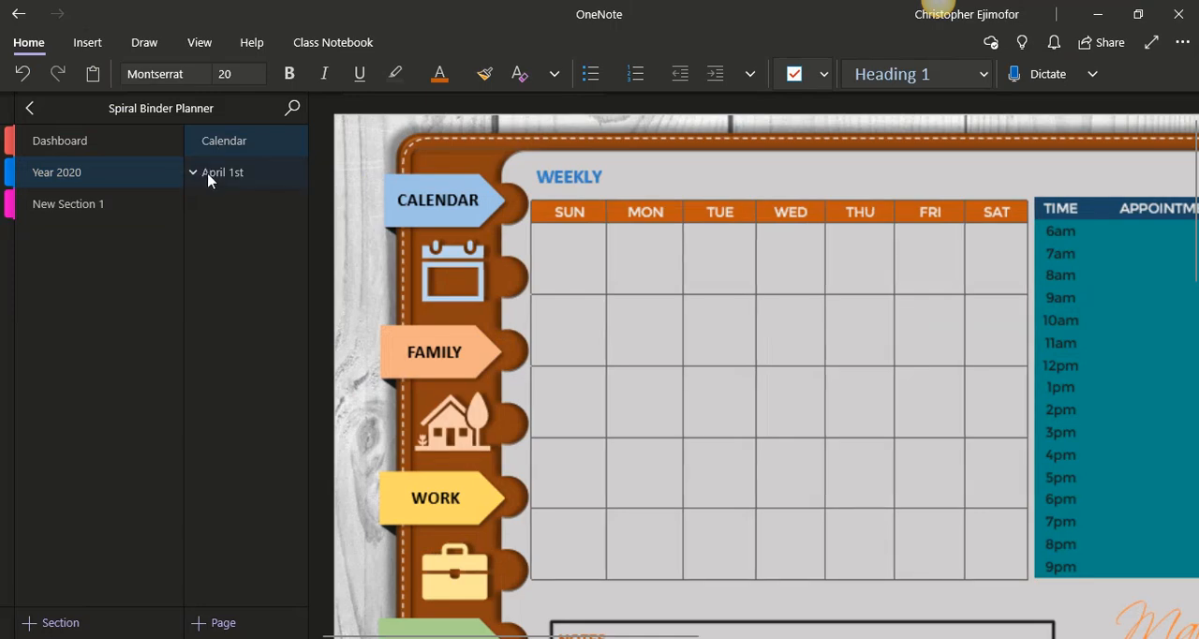
click(121, 152)
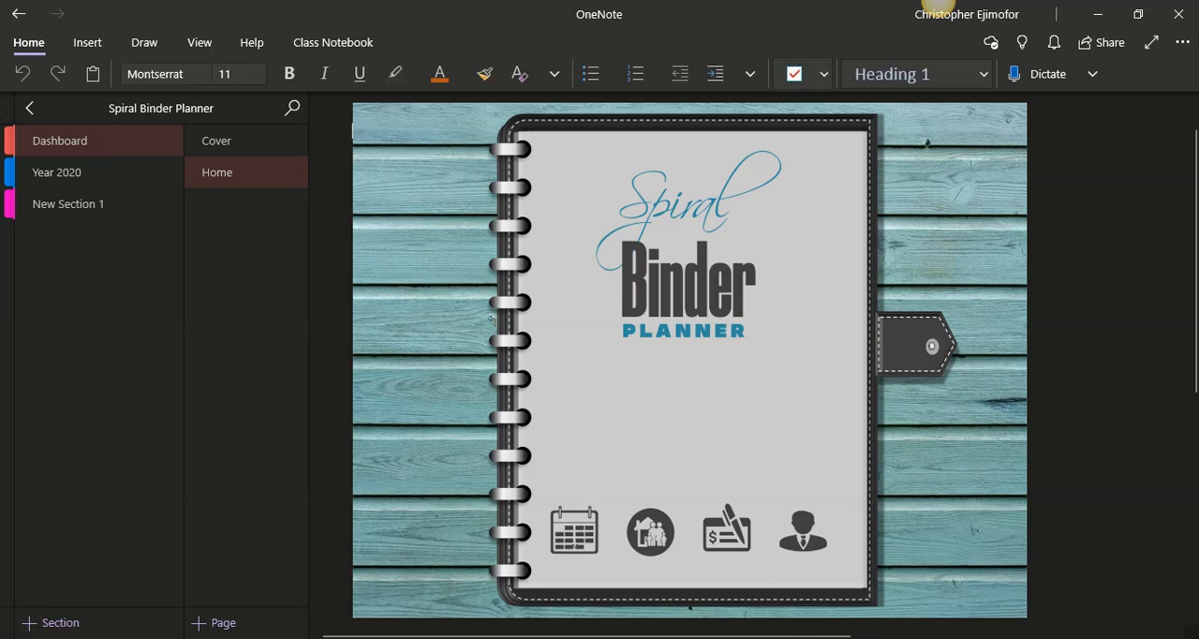
Switch to Presentation1 in PowerPoint and inspect the clasp shape on the portrait binder cover.
click(792, 630)
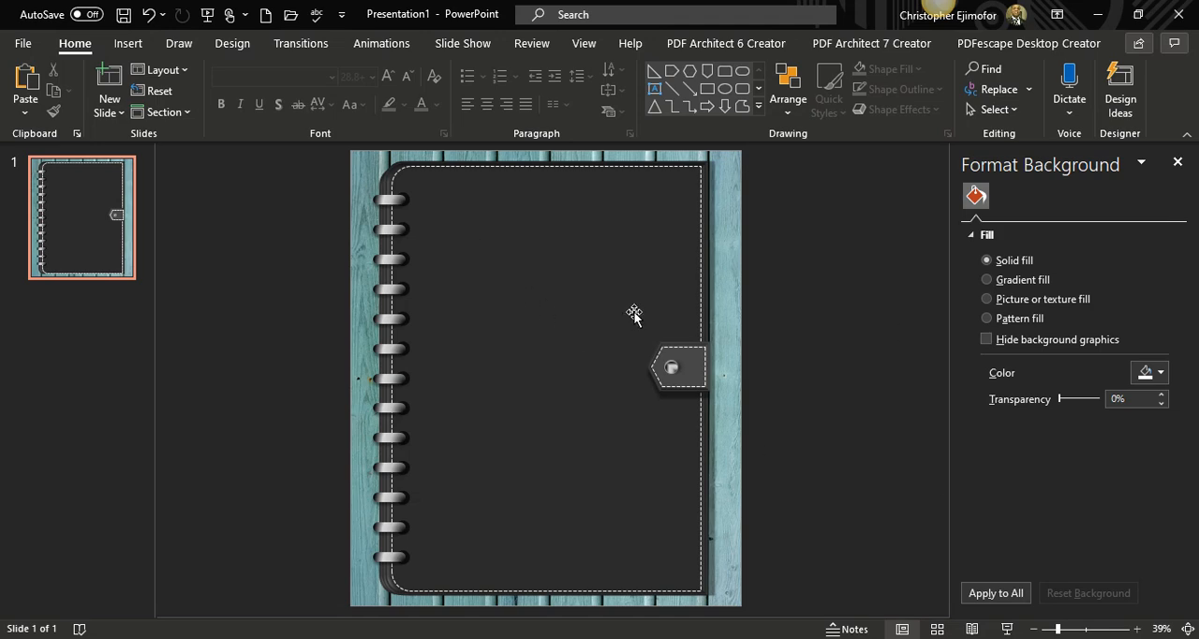
click(685, 392)
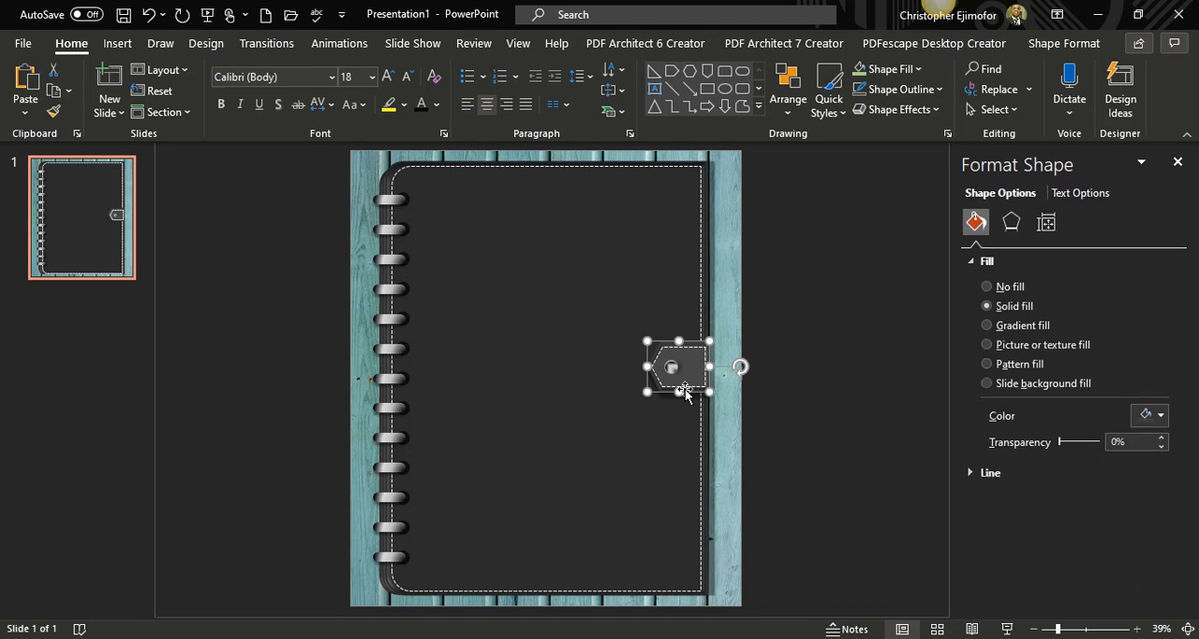
click(334, 280)
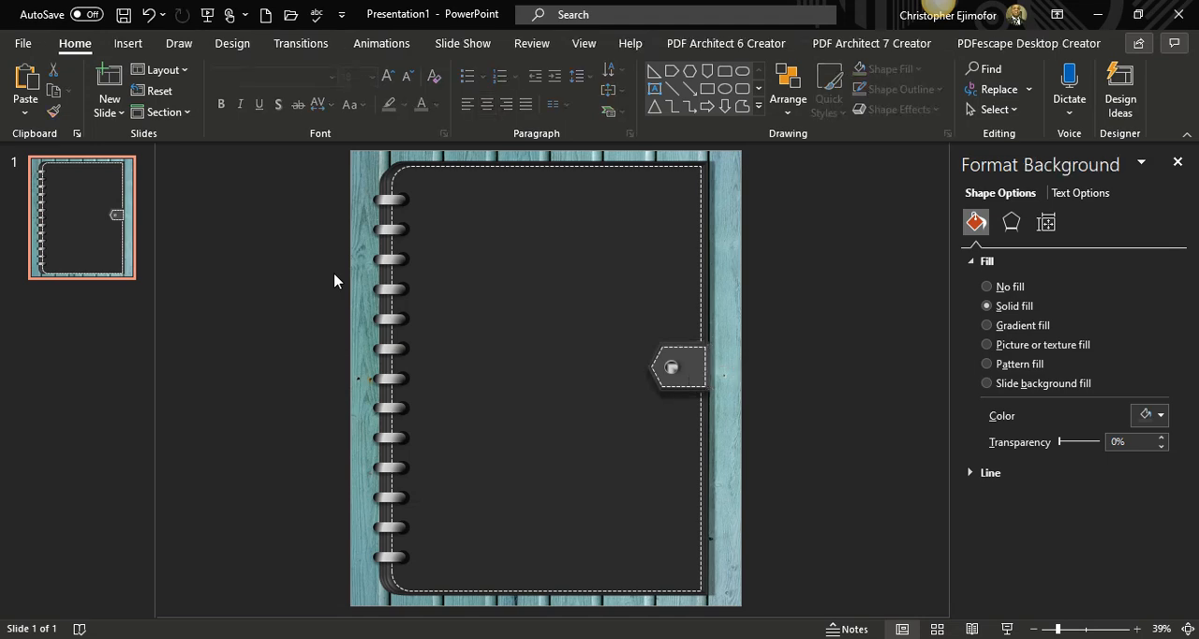
Check the export options available for the binder presentation and return to the slide.
click(23, 44)
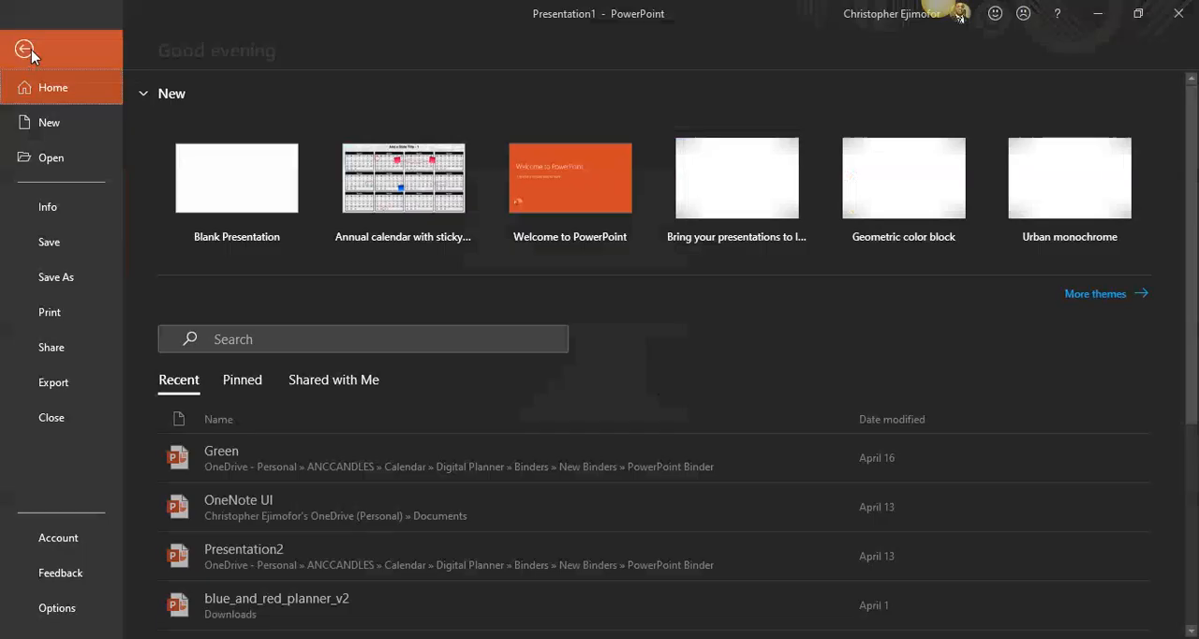
click(55, 382)
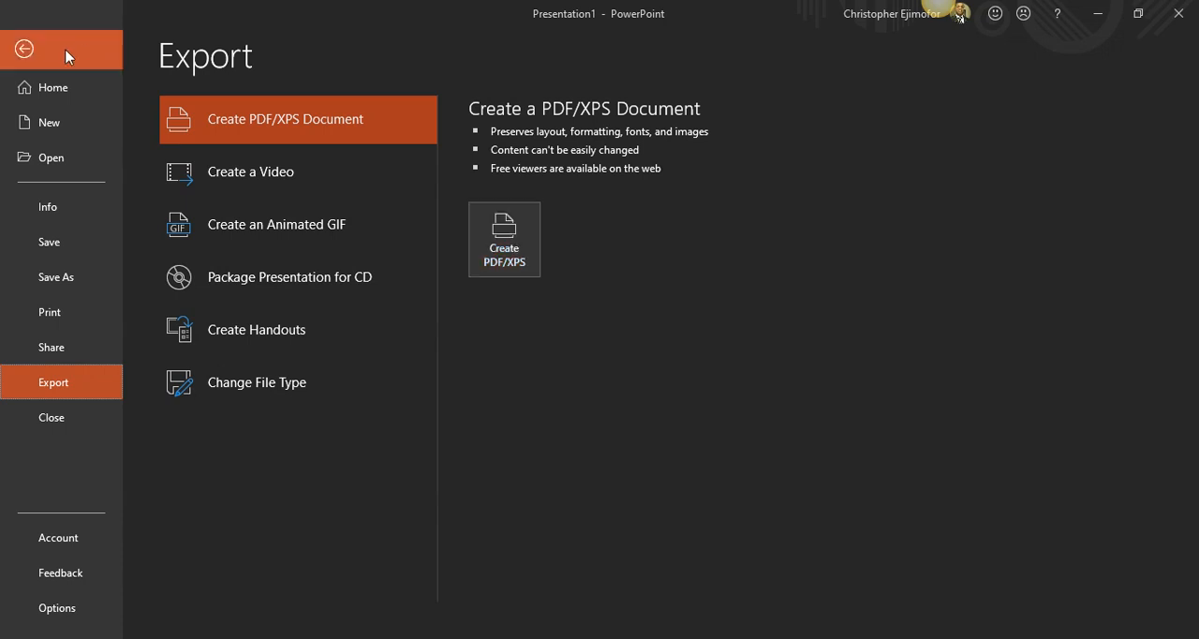
click(36, 46)
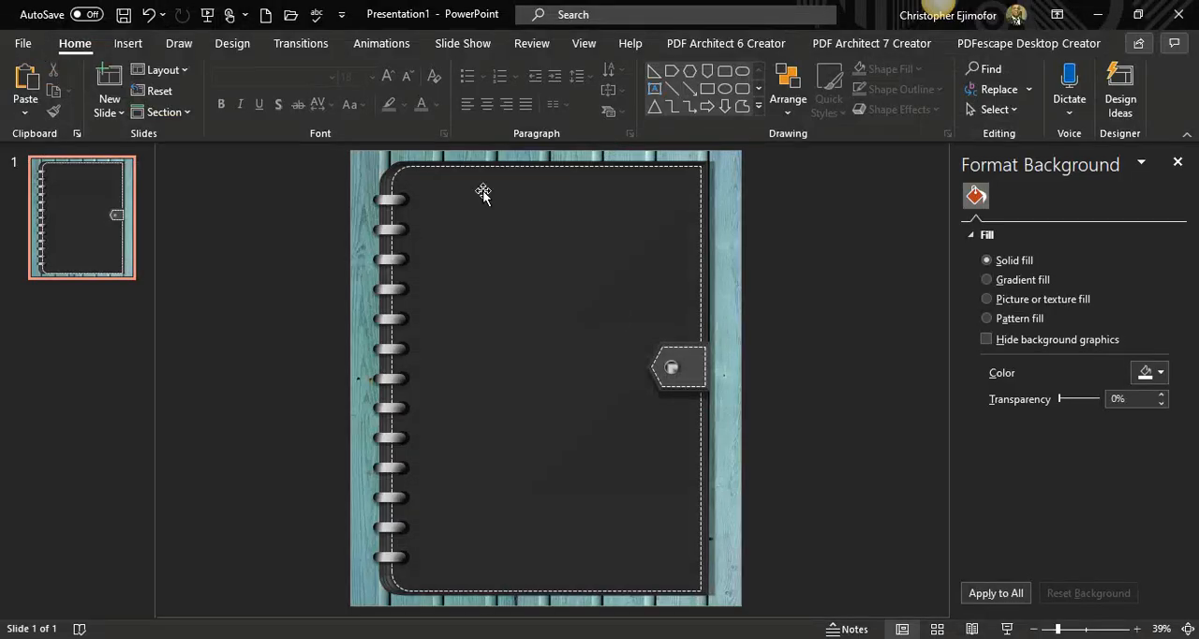
click(683, 377)
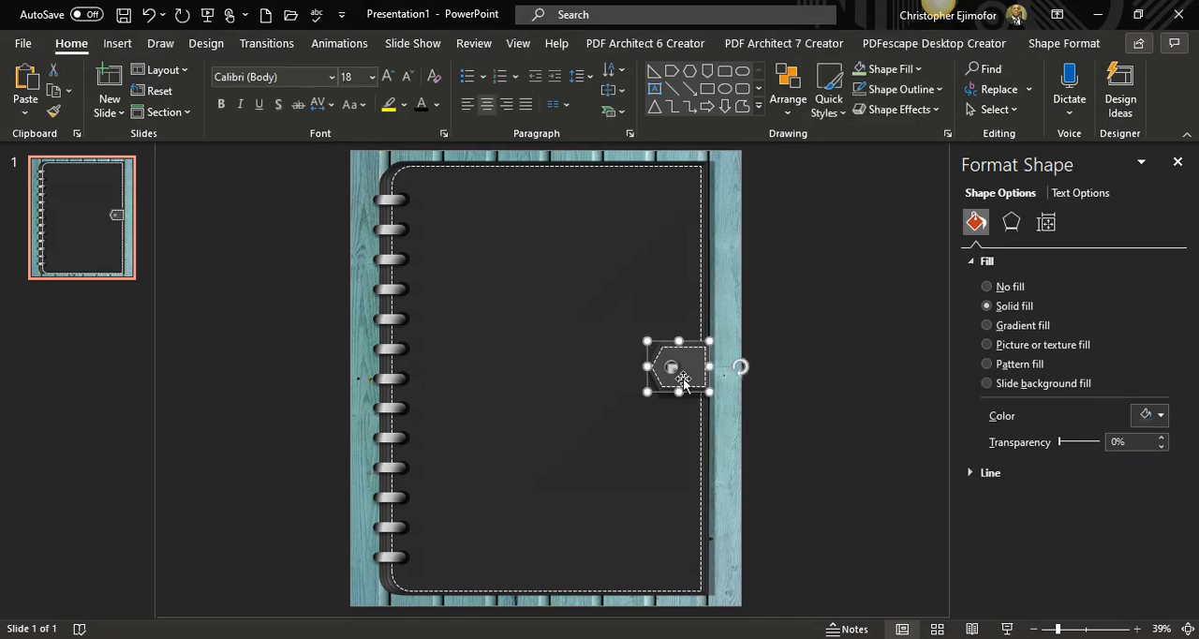
drag(683, 378, 763, 367)
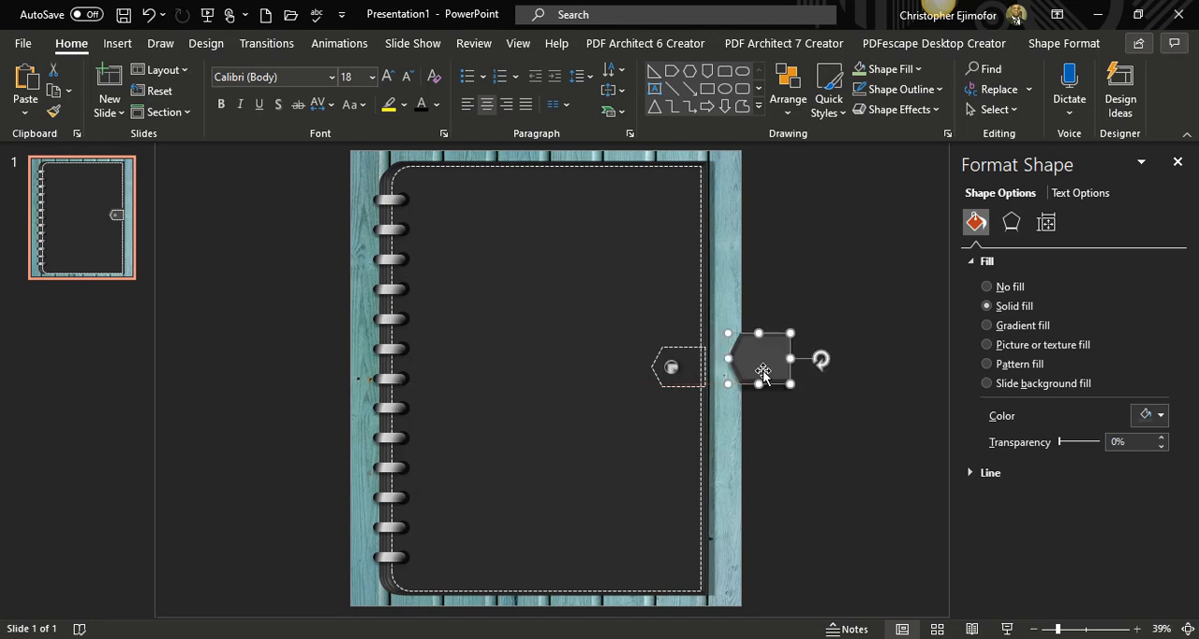
click(148, 14)
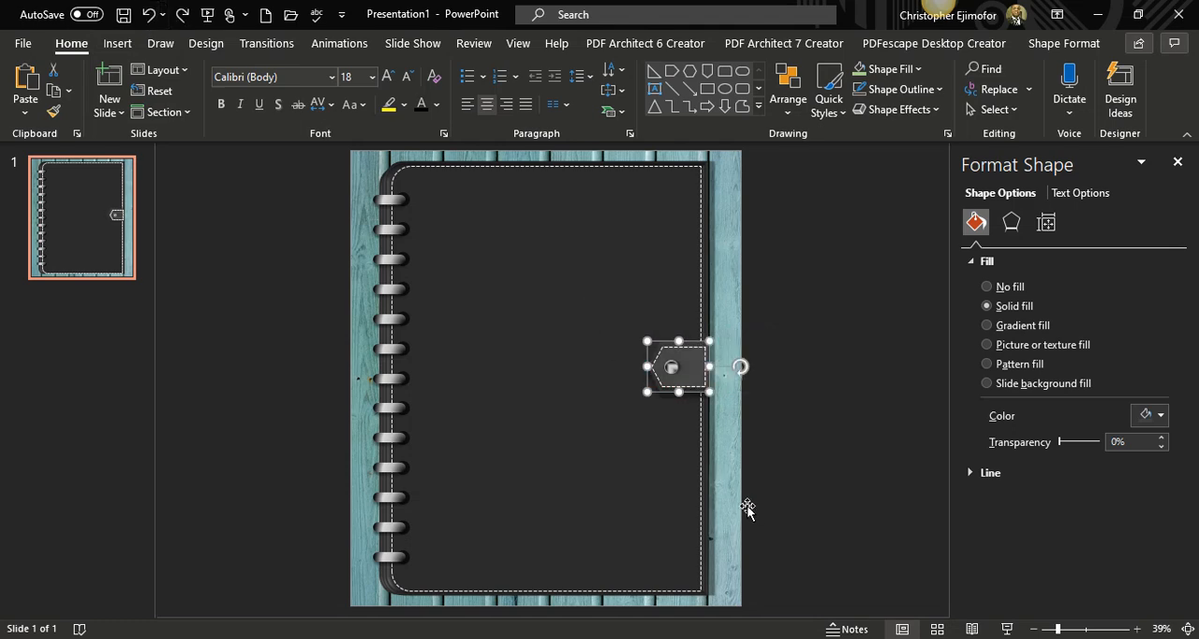
drag(748, 507, 722, 483)
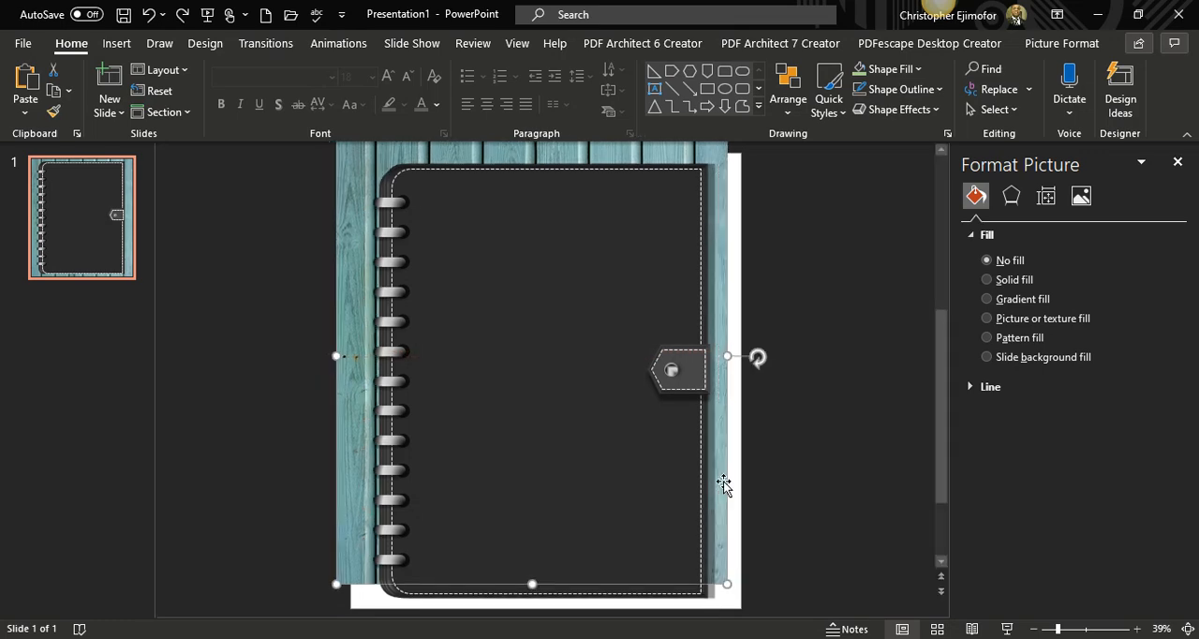
click(149, 15)
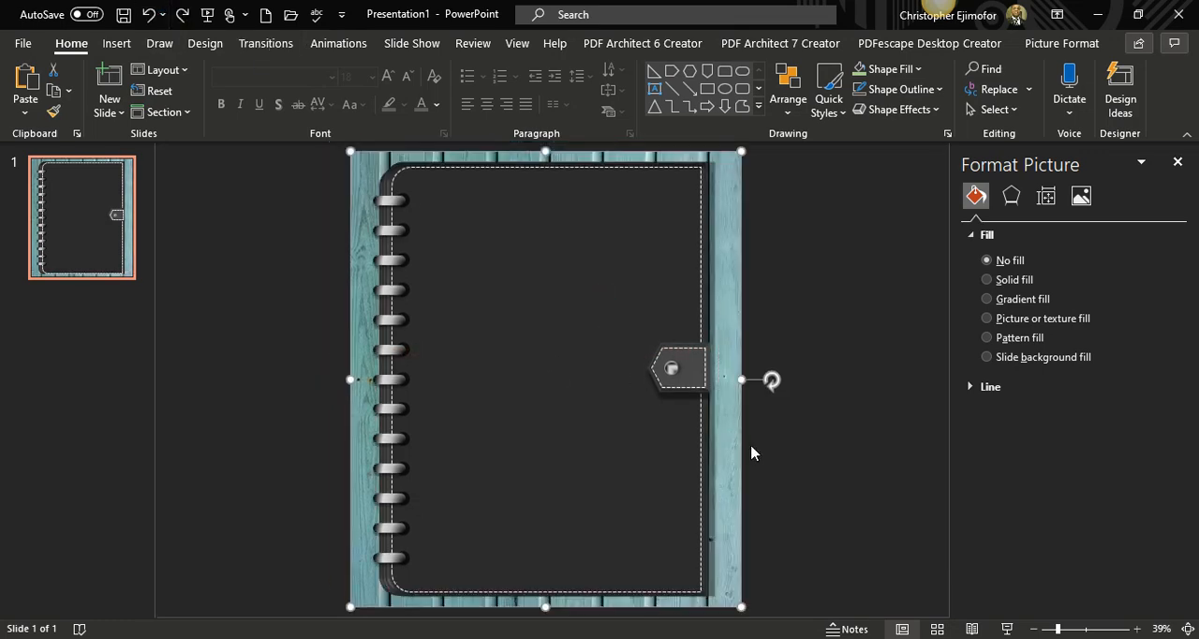
Select all parts of the clasp together and move them off the slide, beside the wood background.
drag(772, 448, 619, 323)
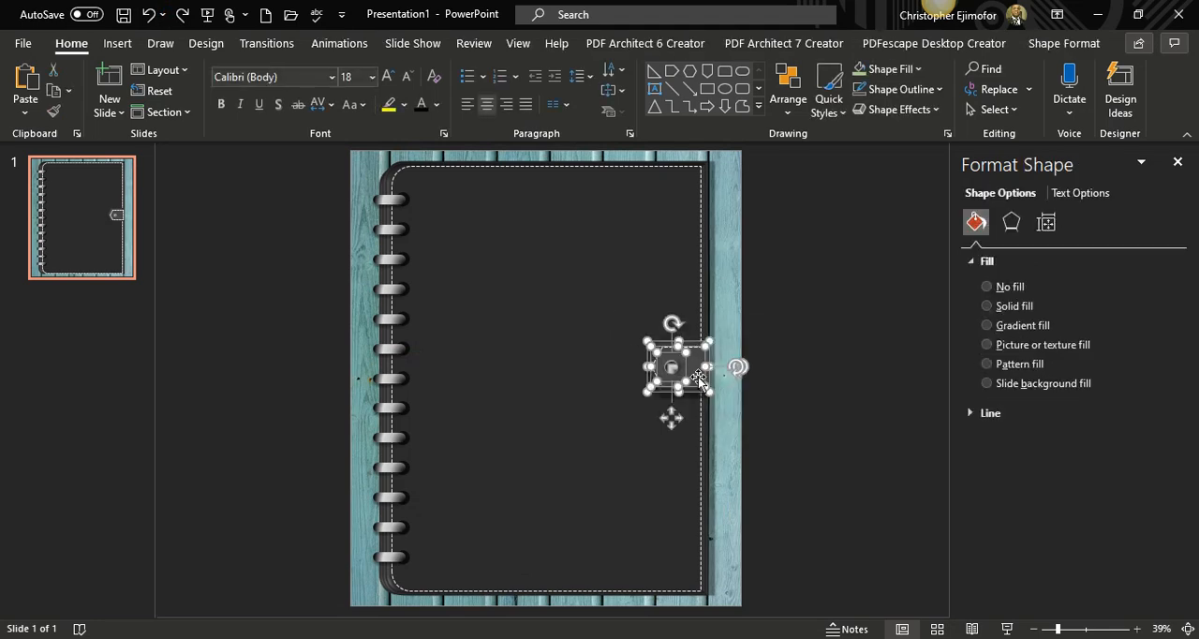
drag(699, 377, 832, 373)
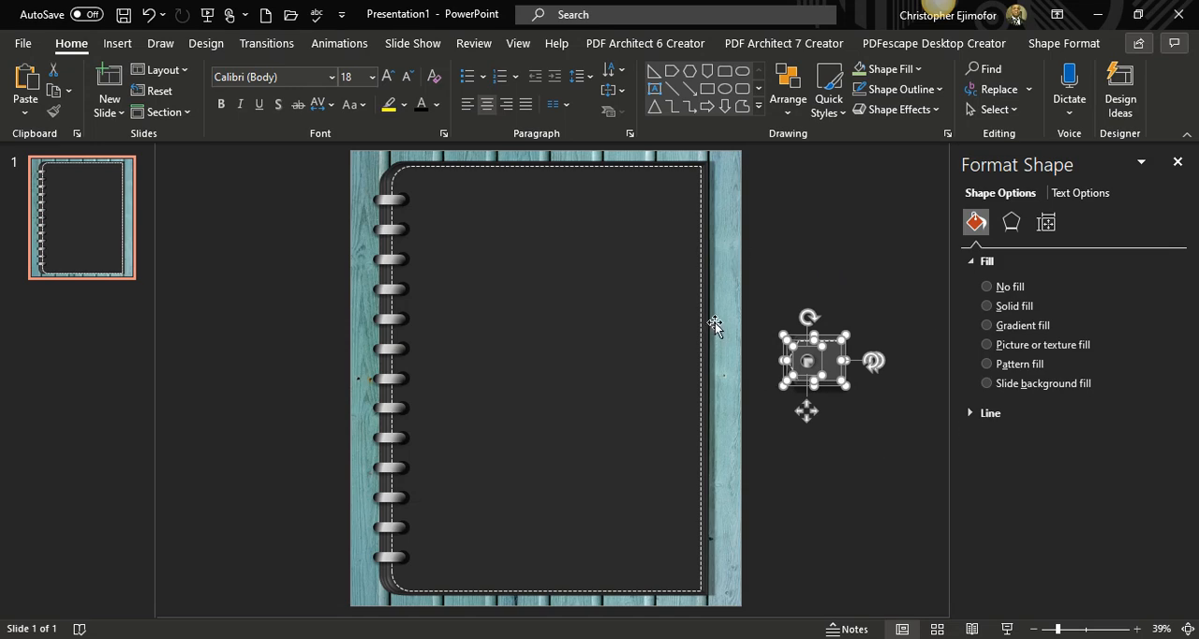
click(823, 278)
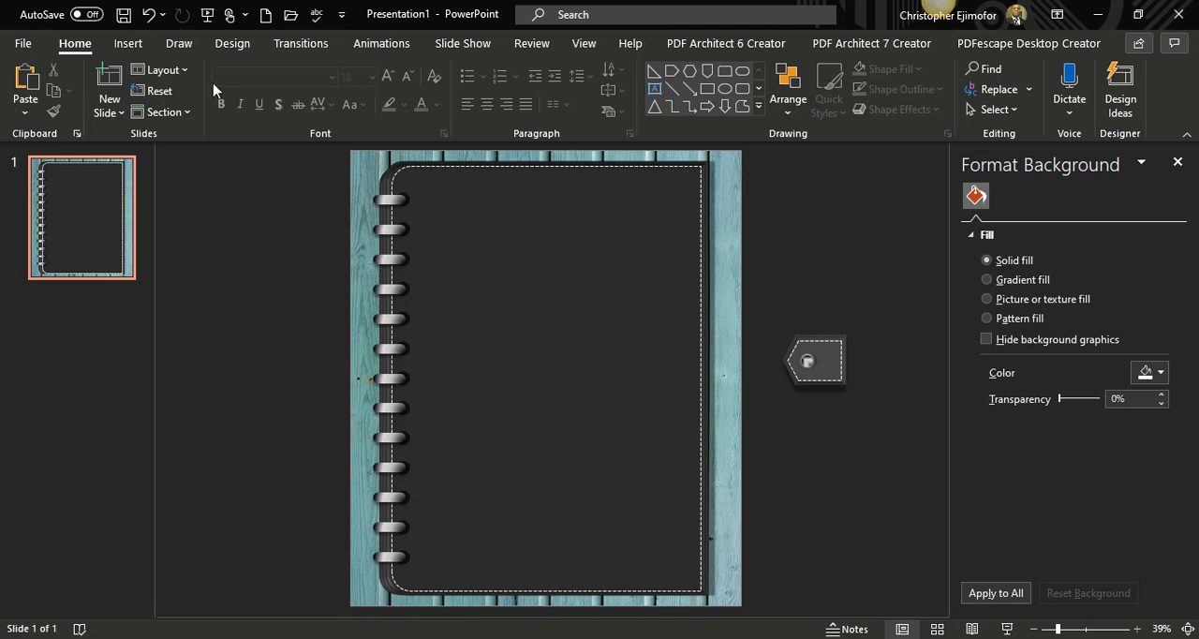
Draw a rectangle about 12.41" high and 8.73" wide over the binder cover, inside the stitched border.
click(128, 44)
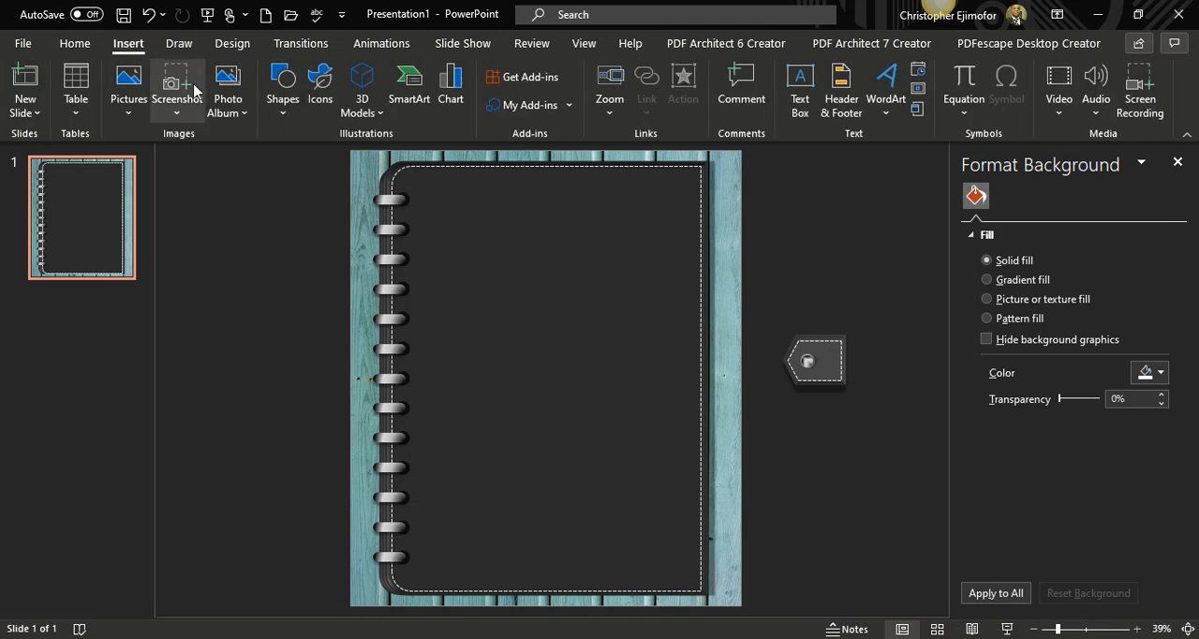
click(275, 120)
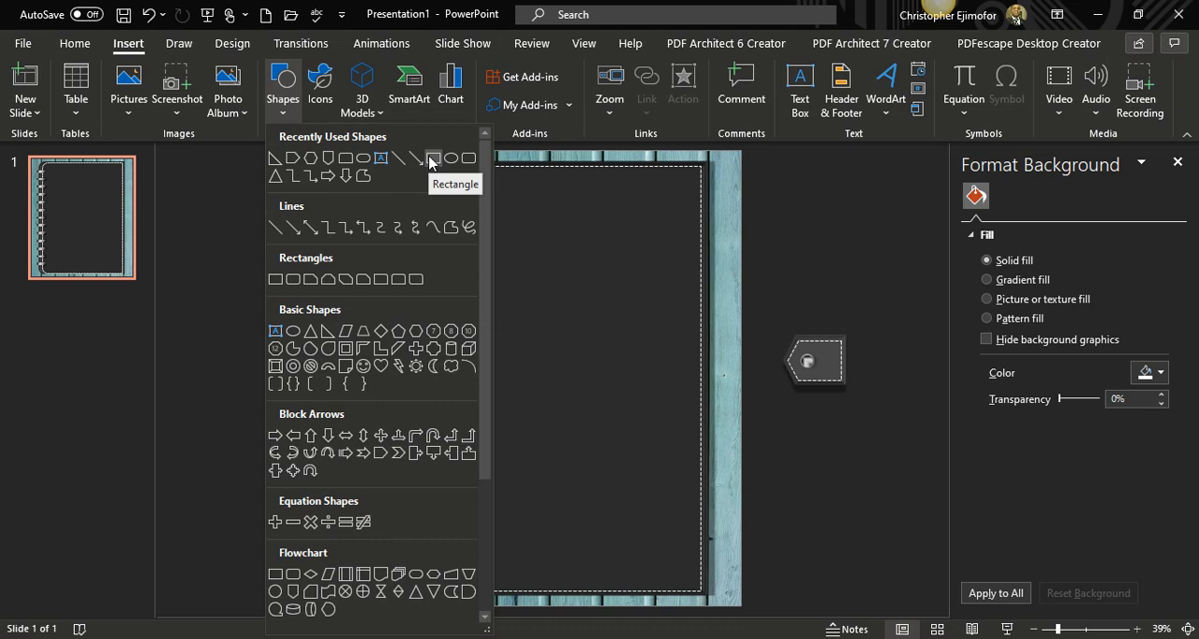
click(432, 158)
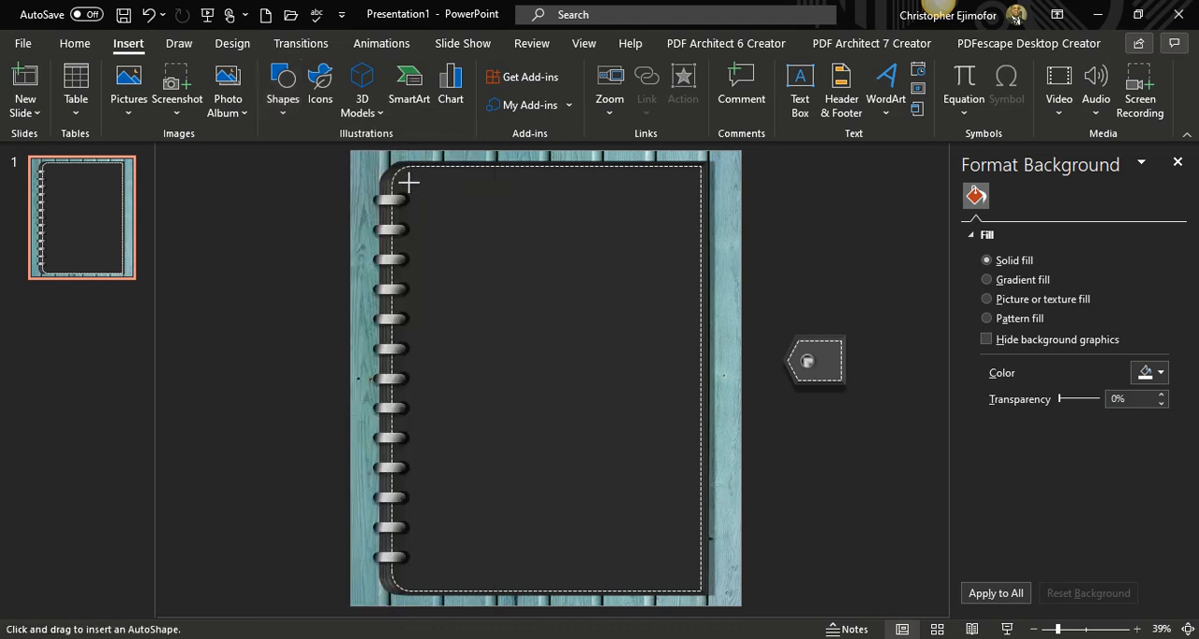
mouse_move(410, 183)
mouse_down()
mouse_move(546, 316)
mouse_move(598, 349)
mouse_move(683, 490)
mouse_move(701, 547)
mouse_move(694, 589)
mouse_up()
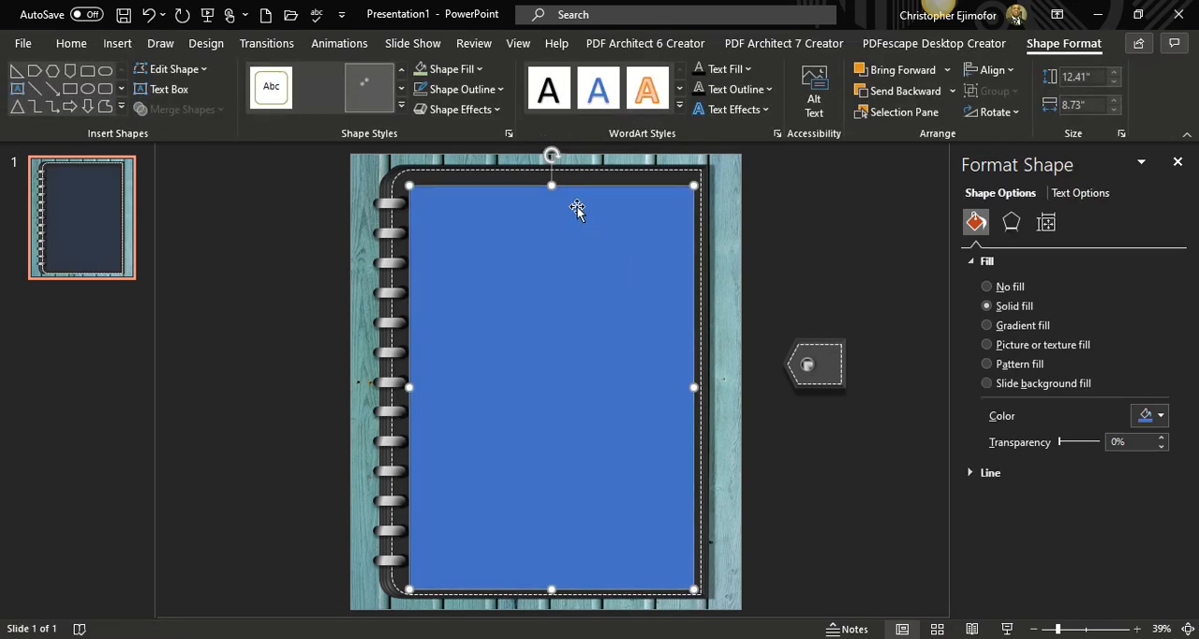
Resize the rectangle to about 12.35" high and 9.16" wide so it fits inside the stitching and meets the rings.
drag(554, 184, 554, 172)
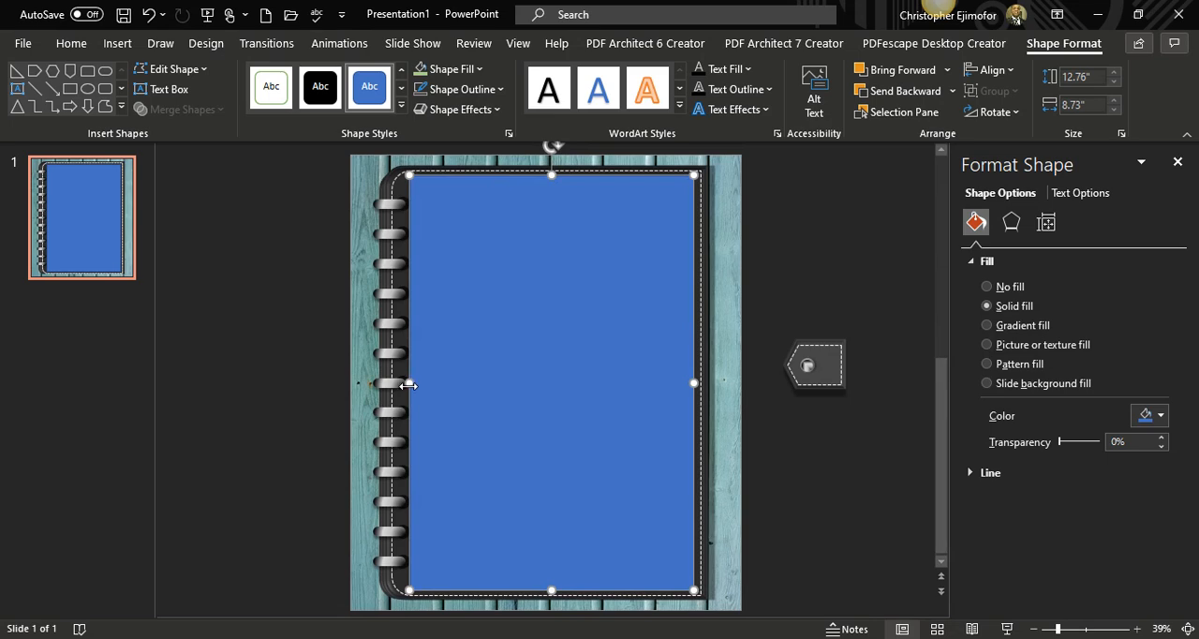
drag(408, 385, 401, 385)
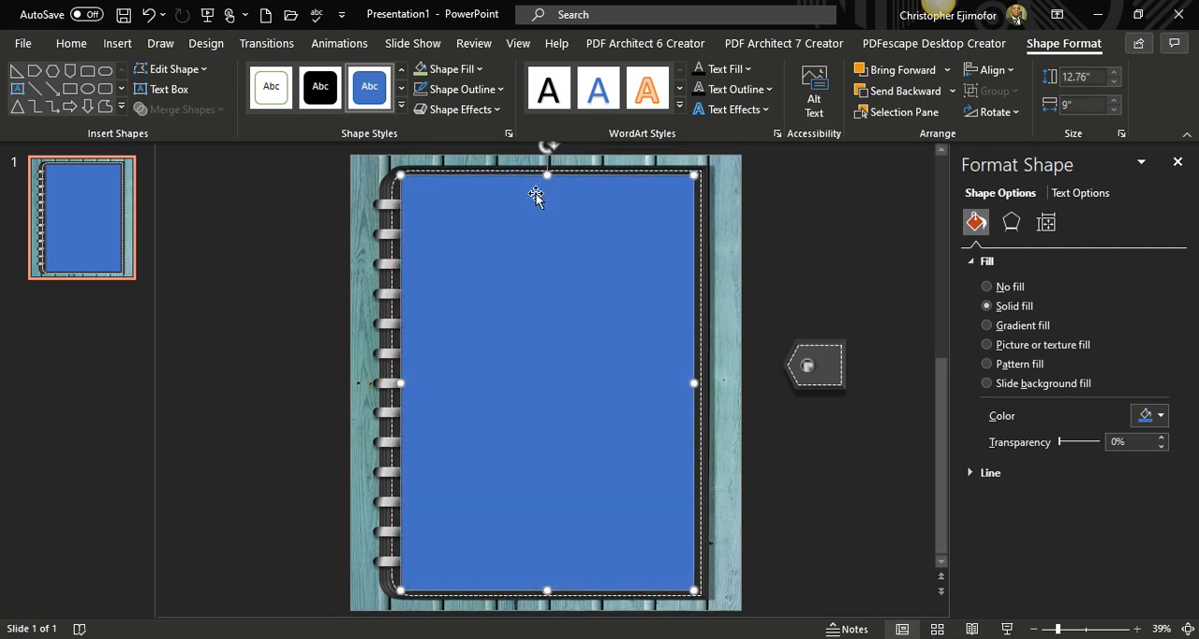
drag(549, 176, 549, 180)
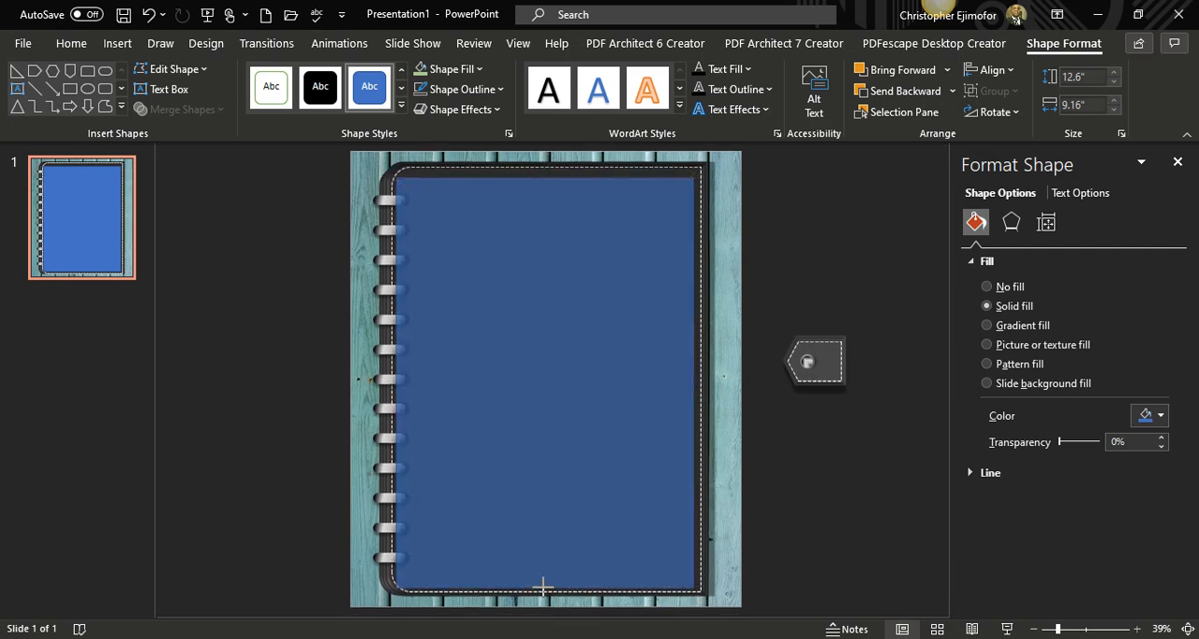
drag(543, 584, 543, 576)
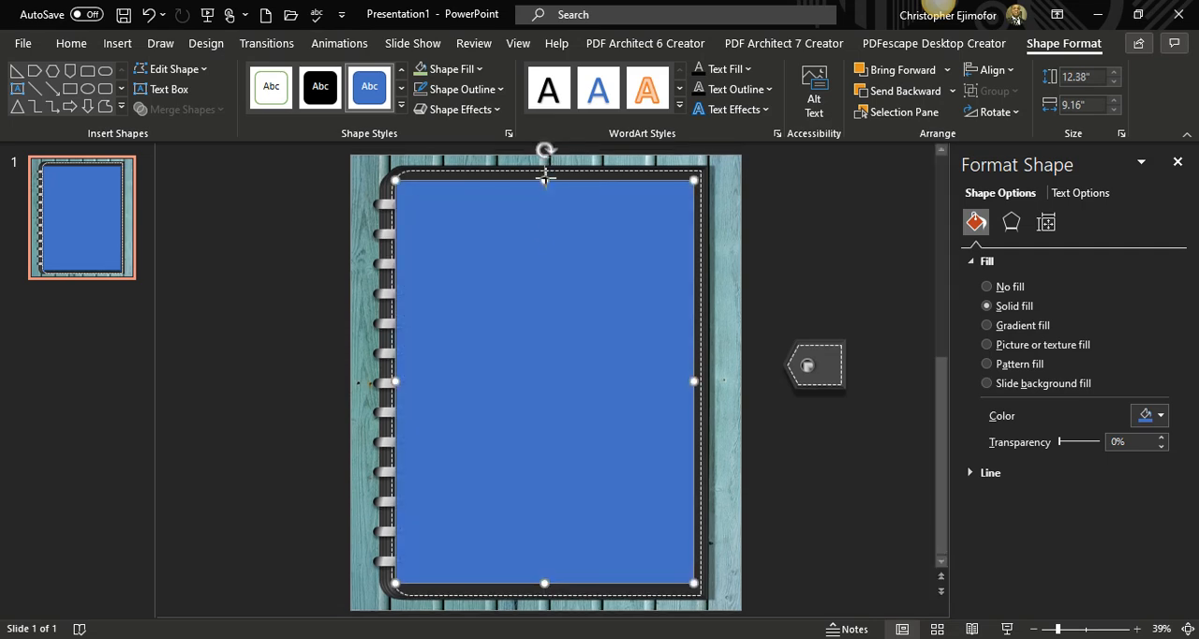
drag(546, 179, 545, 178)
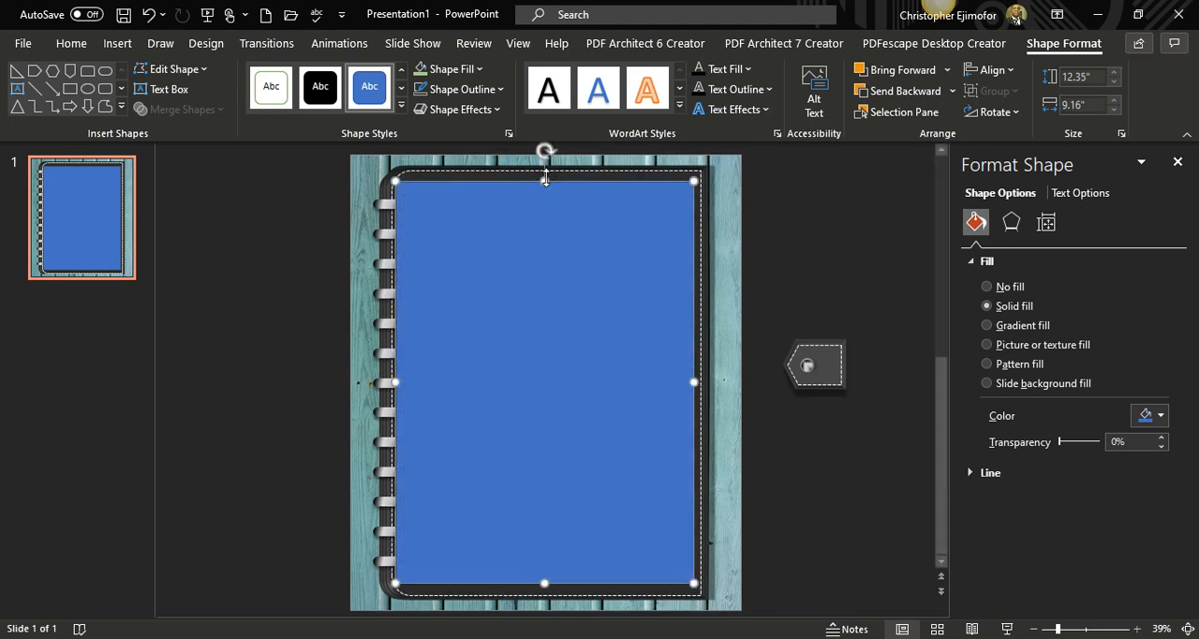
Remove the page rectangle's outline and fill it one shade darker than Light Gray, Background 2.
click(500, 89)
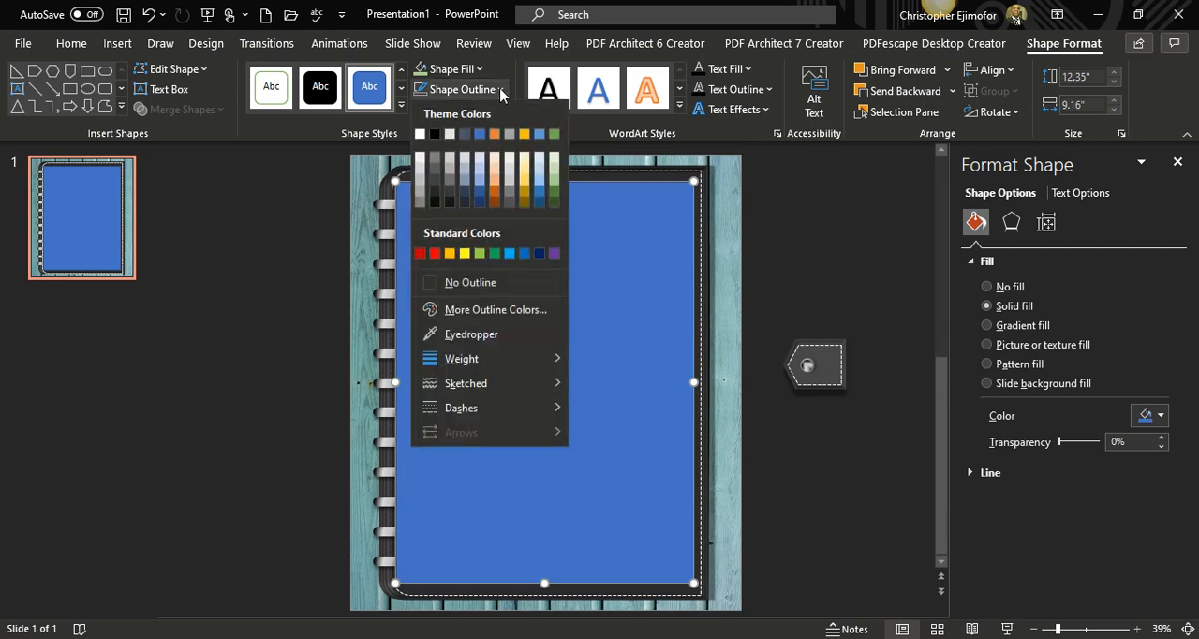
click(437, 283)
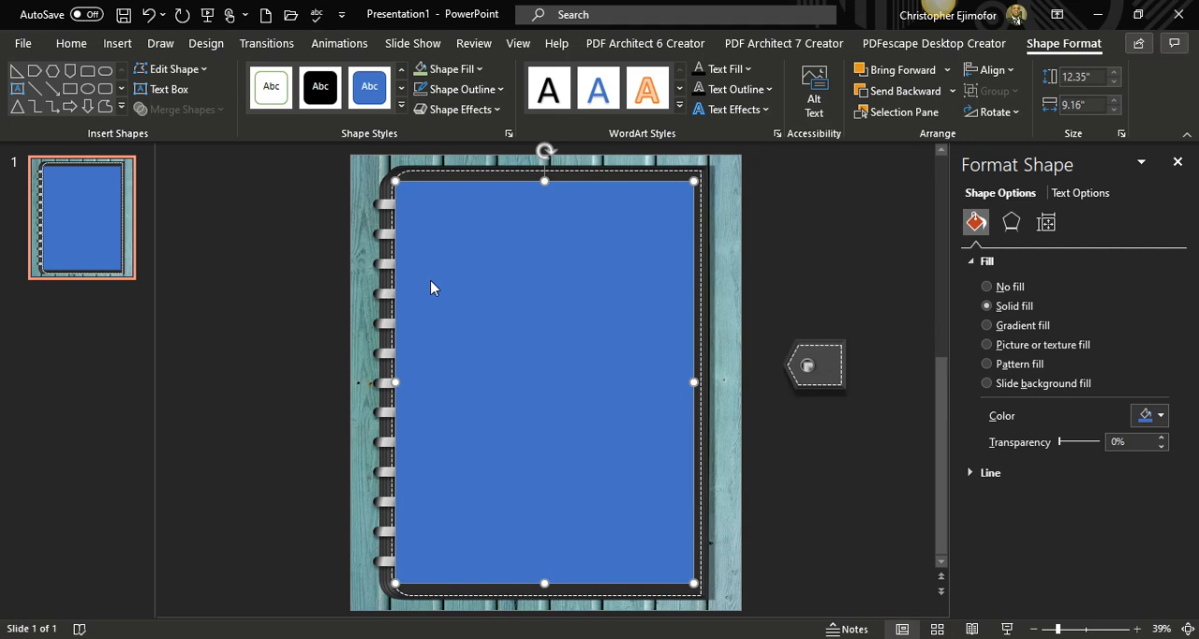
click(479, 70)
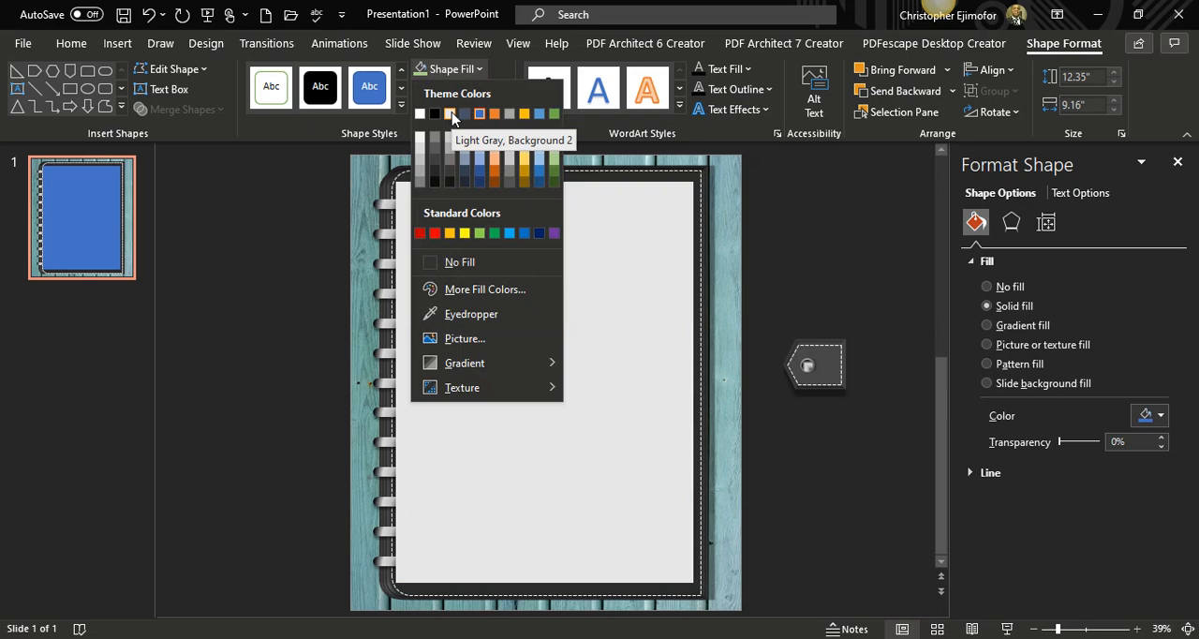
click(448, 139)
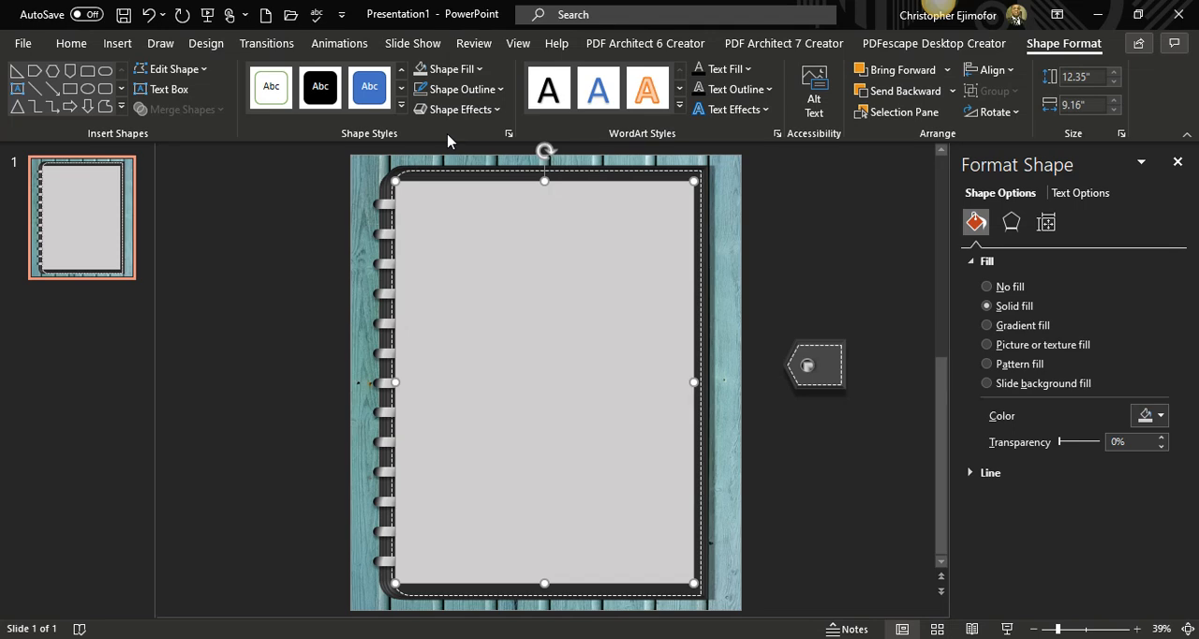
Send the gray page rectangle backward so it sits behind the binder ring holes.
click(906, 91)
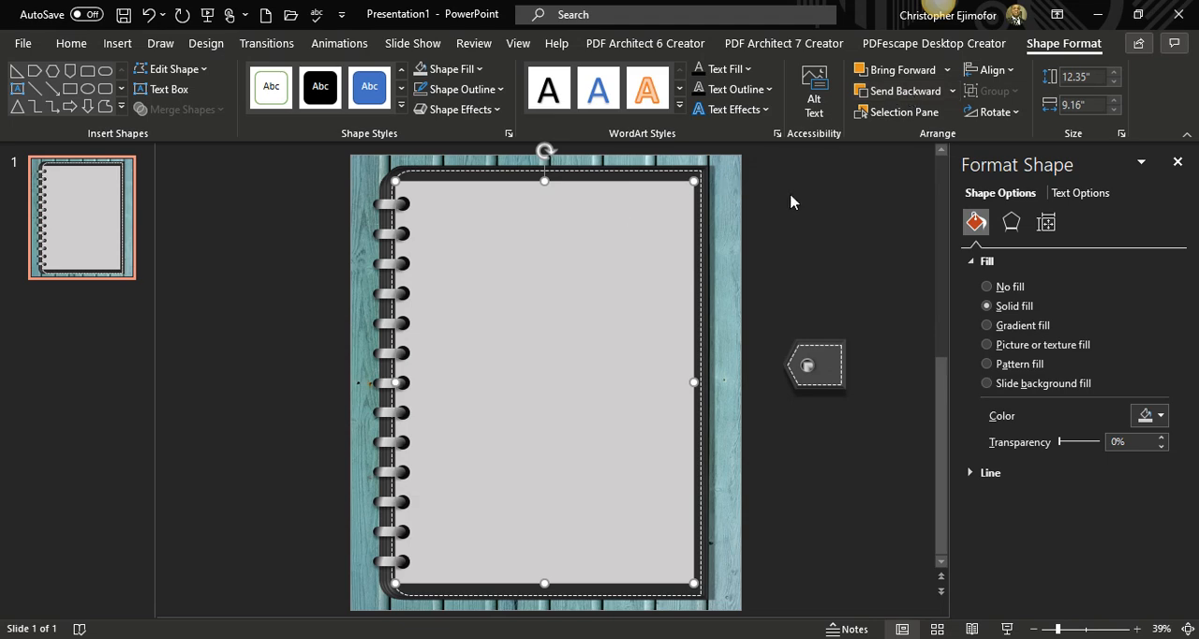
click(829, 205)
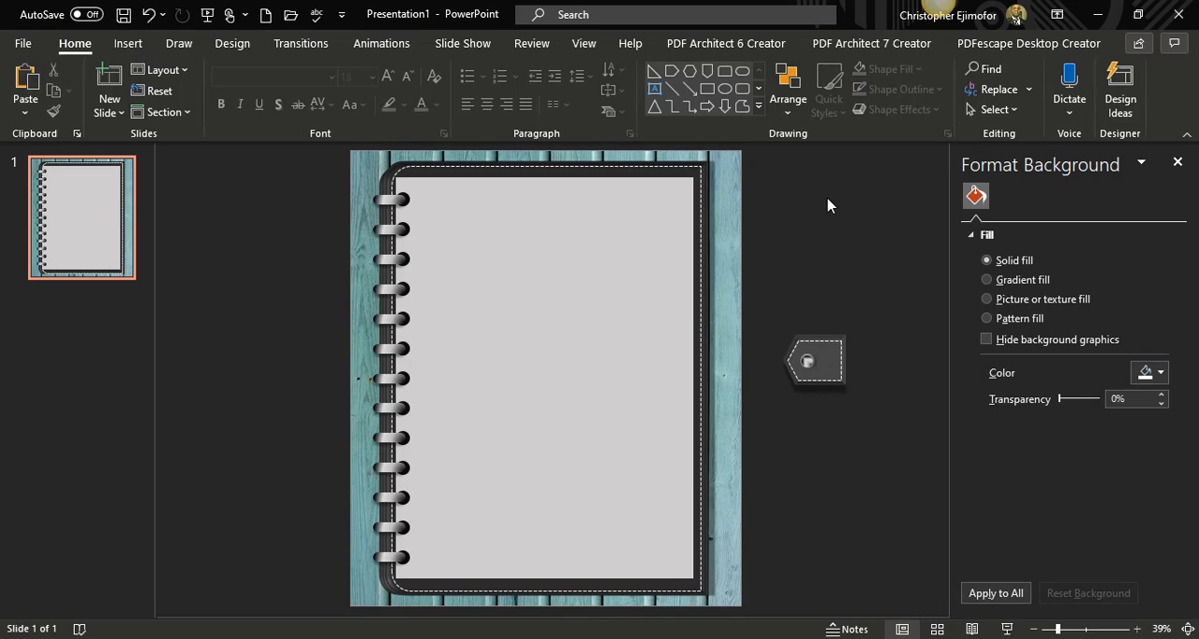
Give the page rectangle an Offset: Right outer shadow with 9 pt distance and 7 pt blur.
click(661, 289)
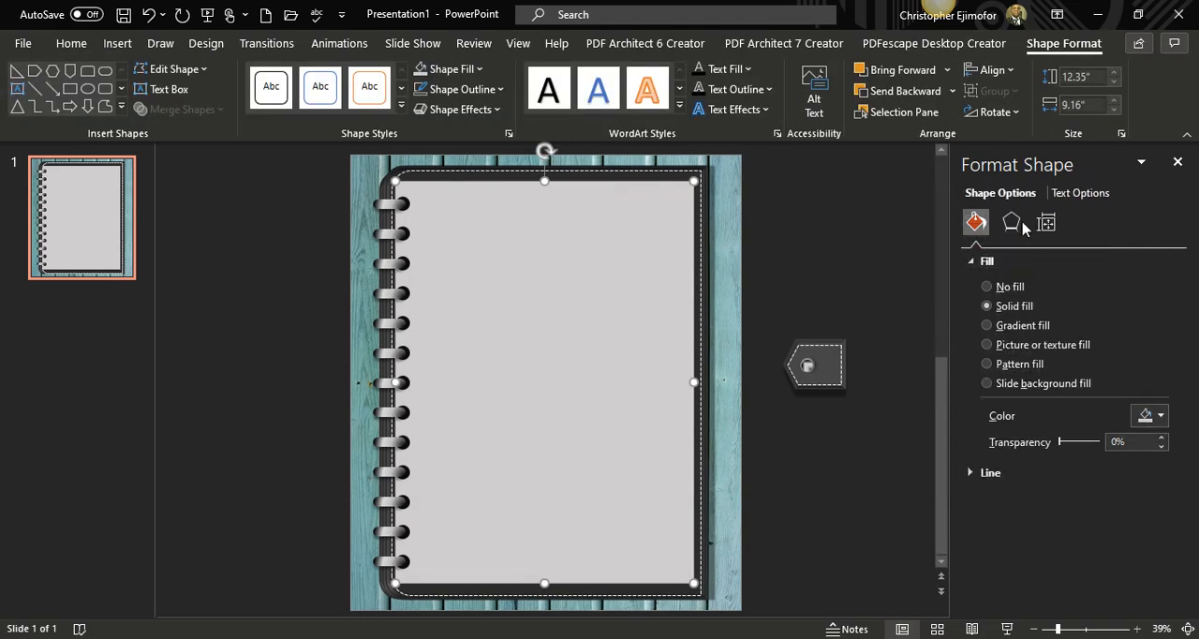
click(1012, 223)
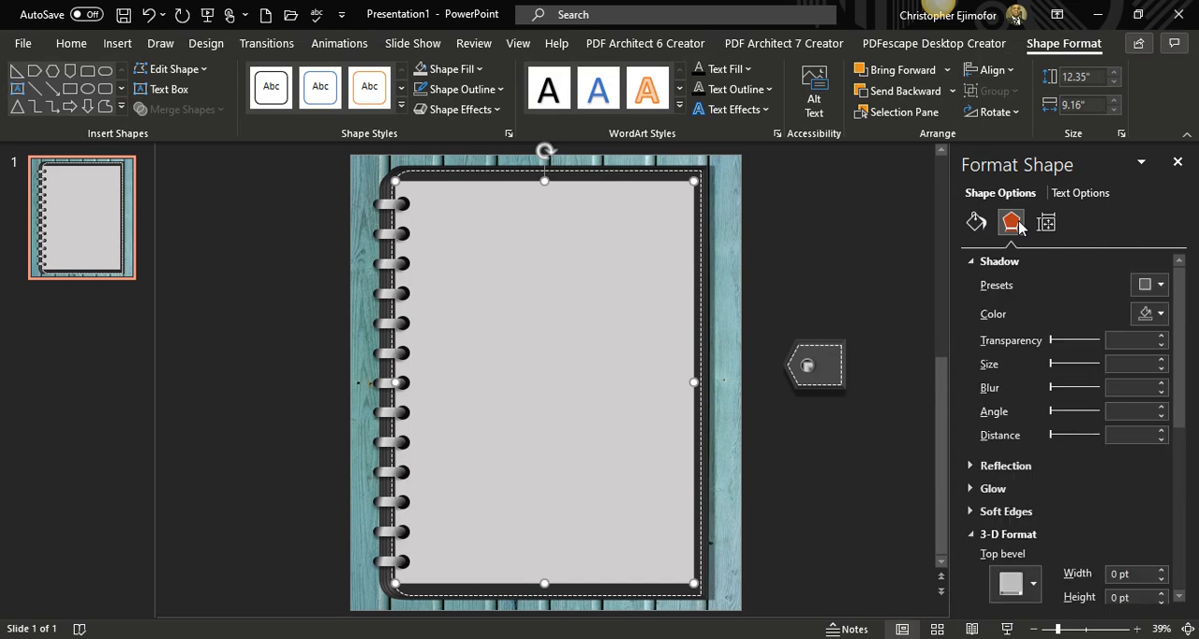
click(1162, 286)
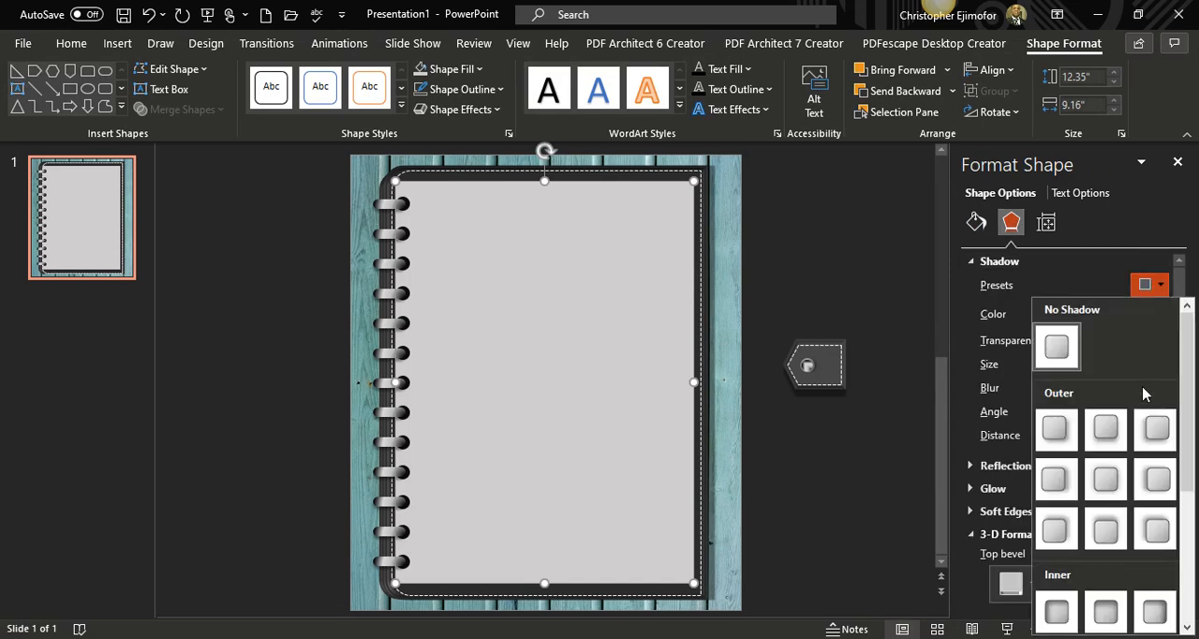
click(1066, 494)
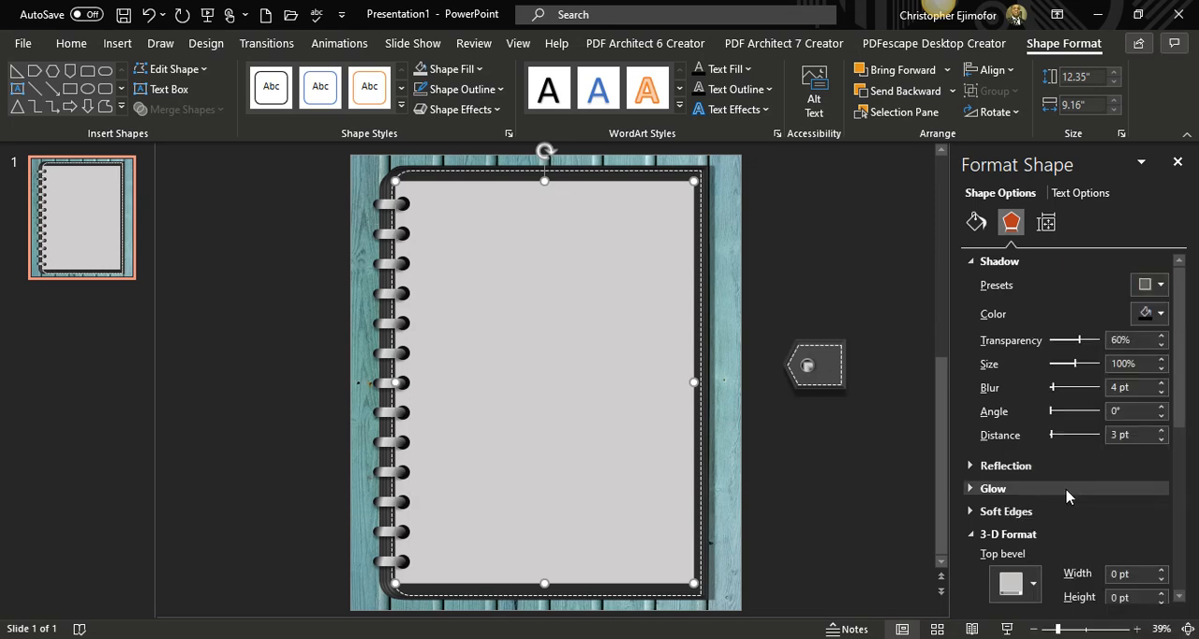
click(1161, 430)
click(1161, 431)
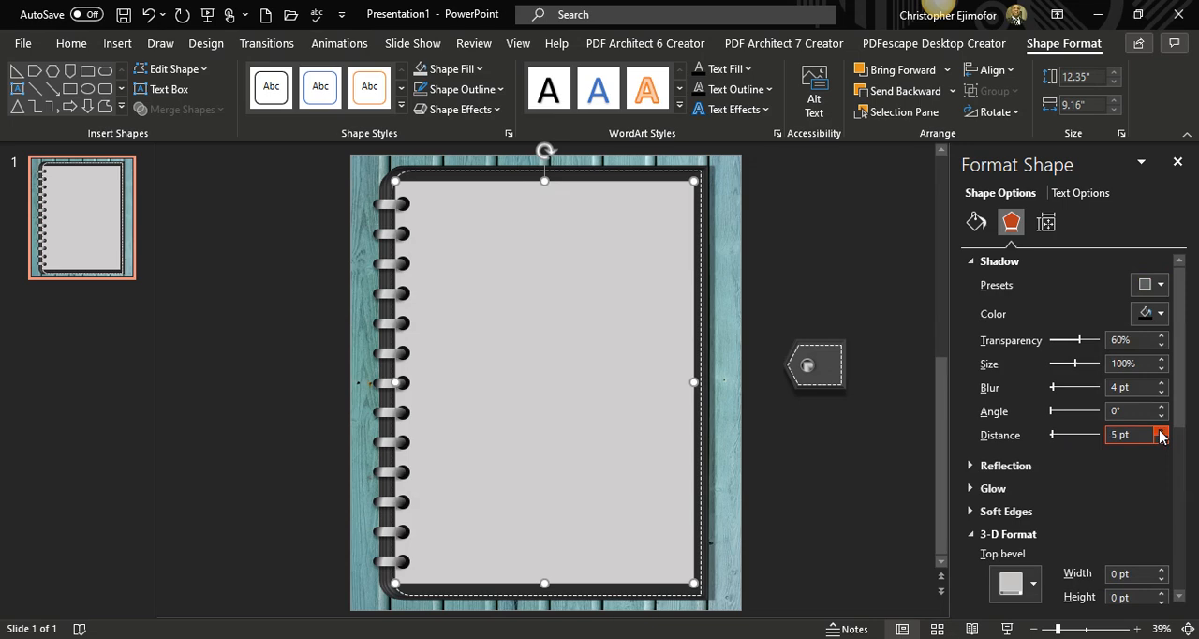
click(1161, 430)
click(1161, 431)
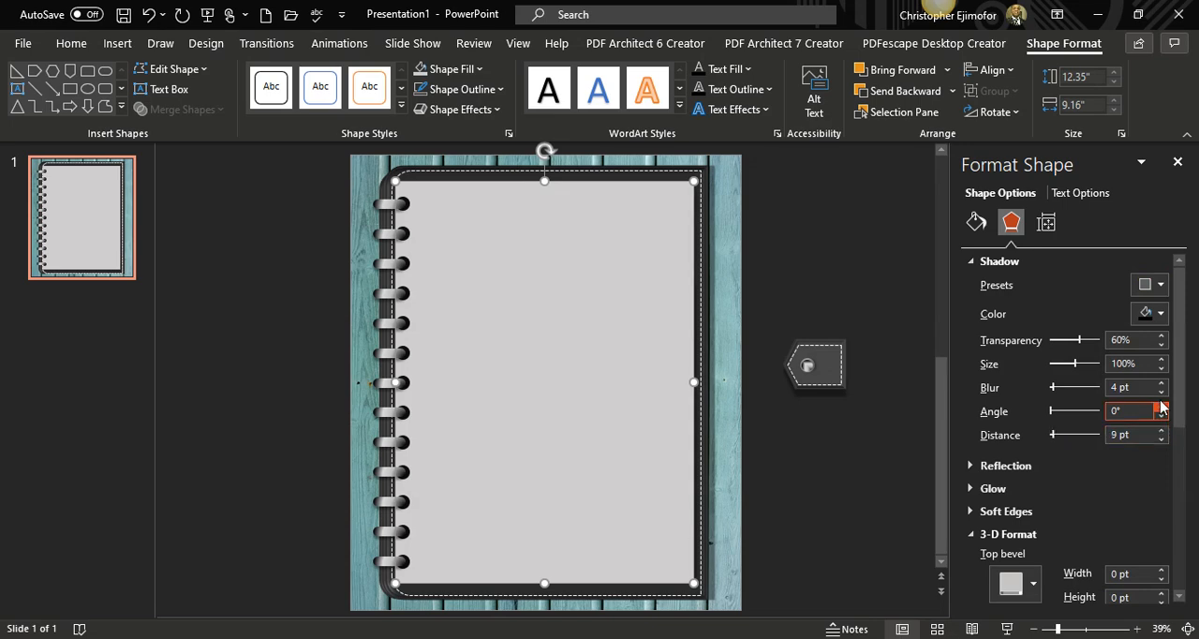
click(1161, 383)
click(1161, 383)
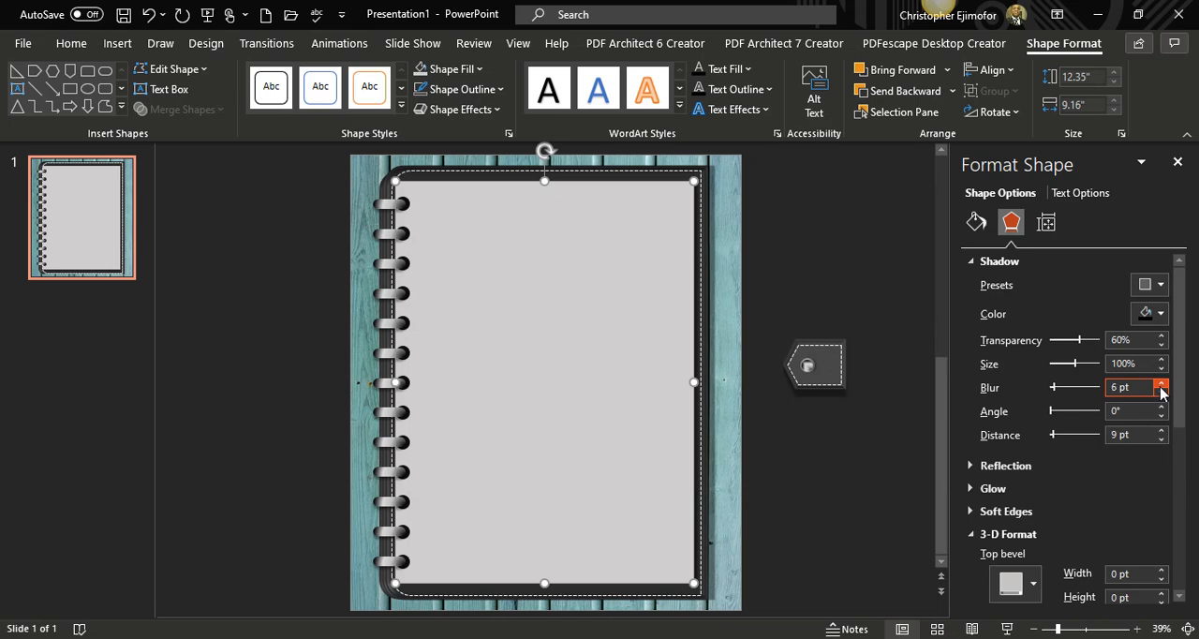
click(1161, 384)
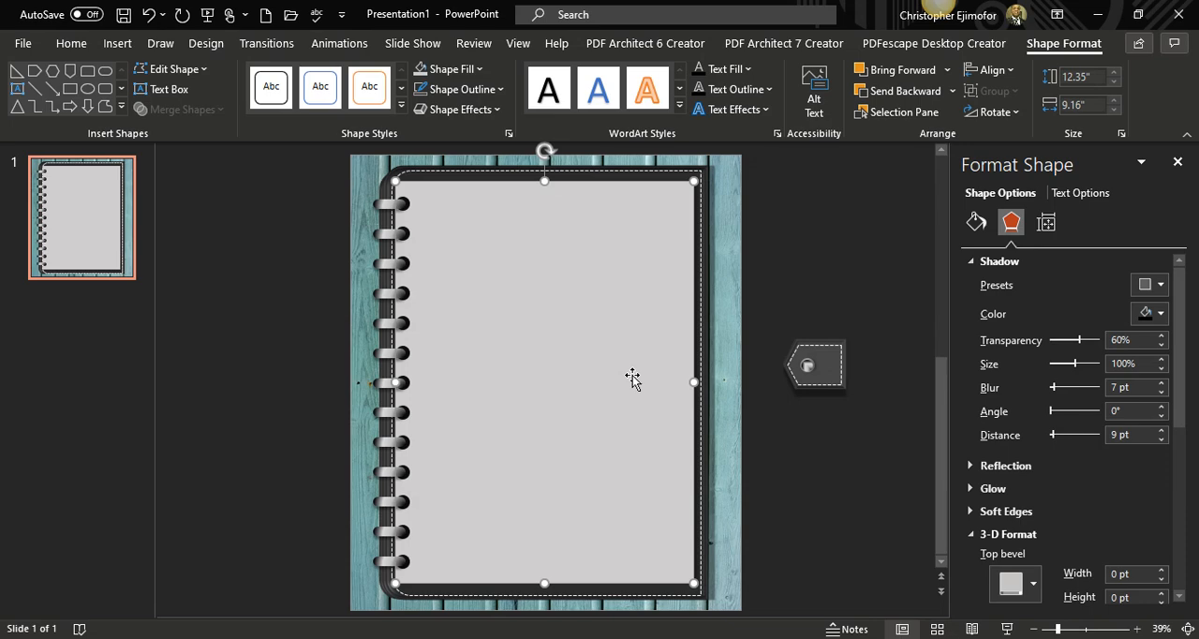
Duplicate the page rectangle and fill the copy with Light Gray, Background 2, Darker 25%.
drag(632, 375, 633, 377)
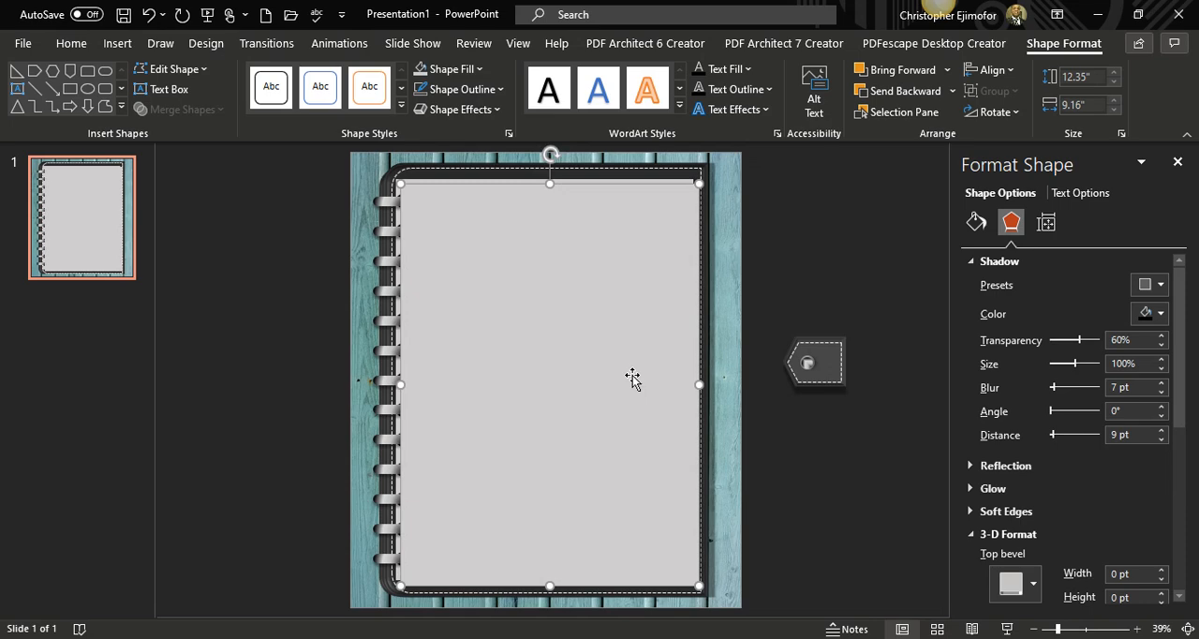
click(1126, 438)
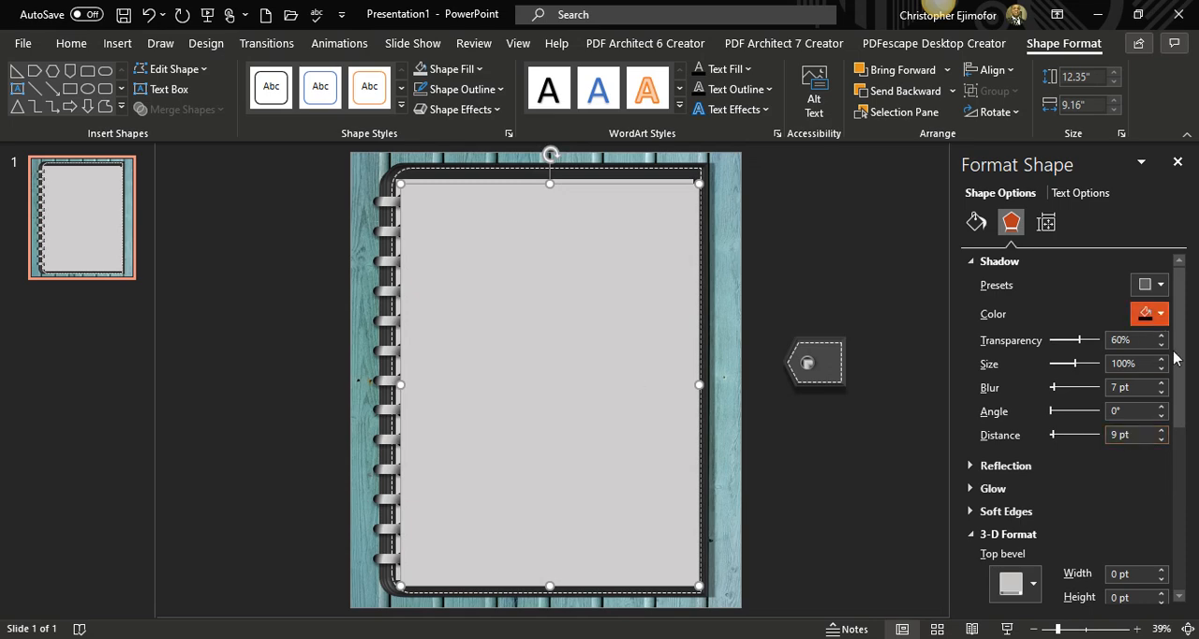
click(481, 73)
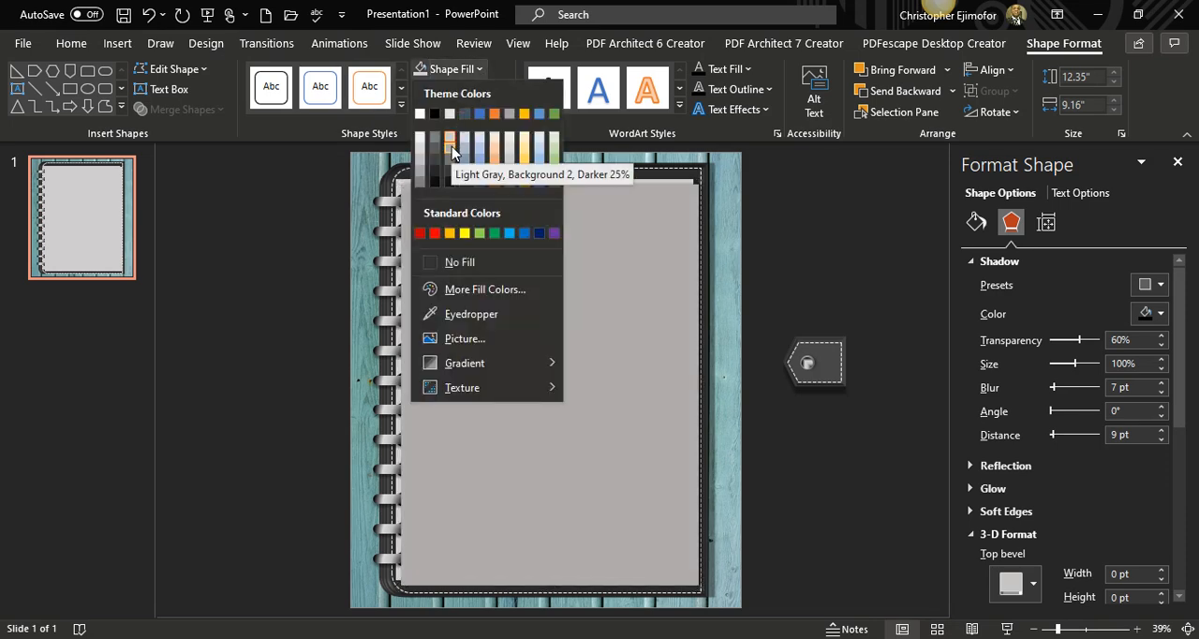
click(452, 146)
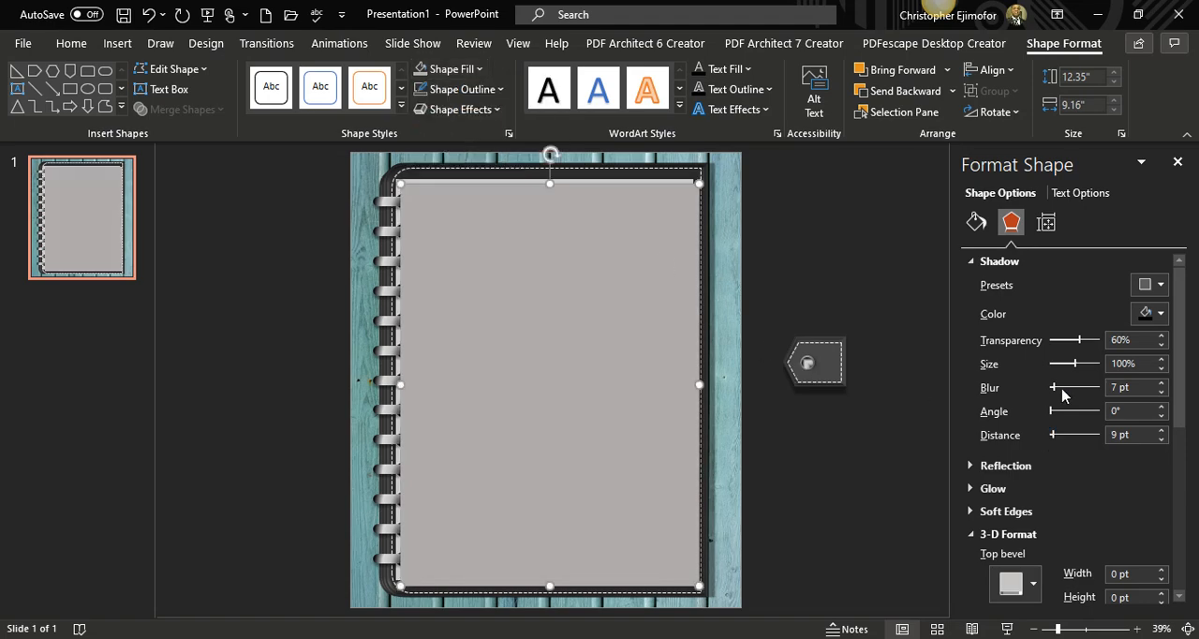
Set the darker page copy's fill transparency to 13%.
click(976, 224)
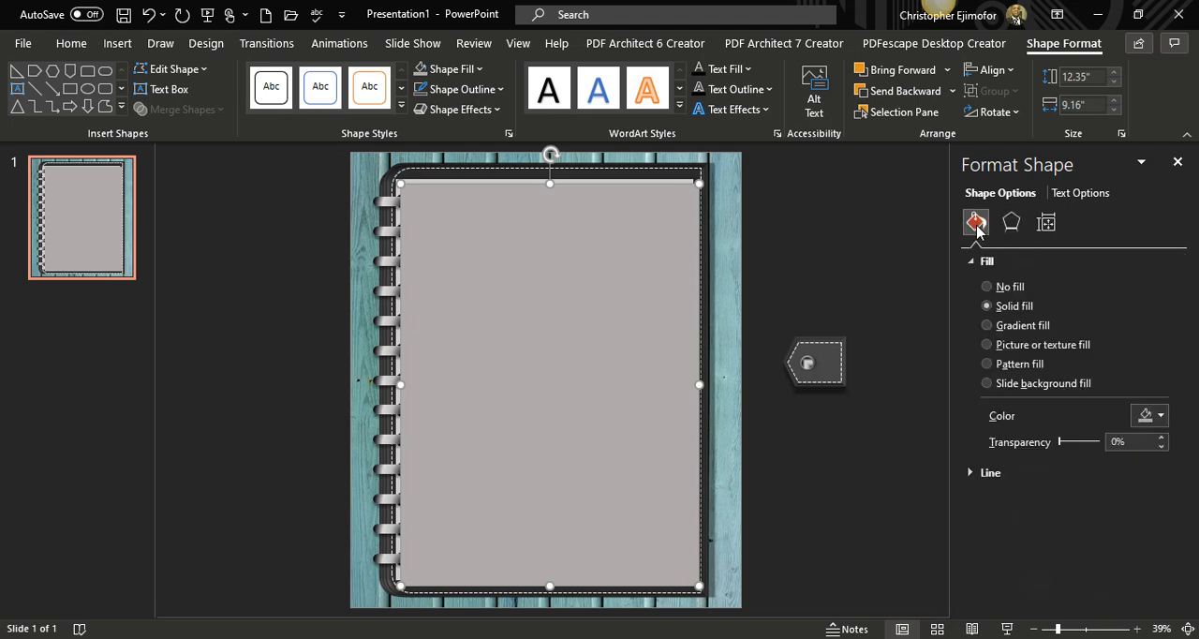
click(1010, 228)
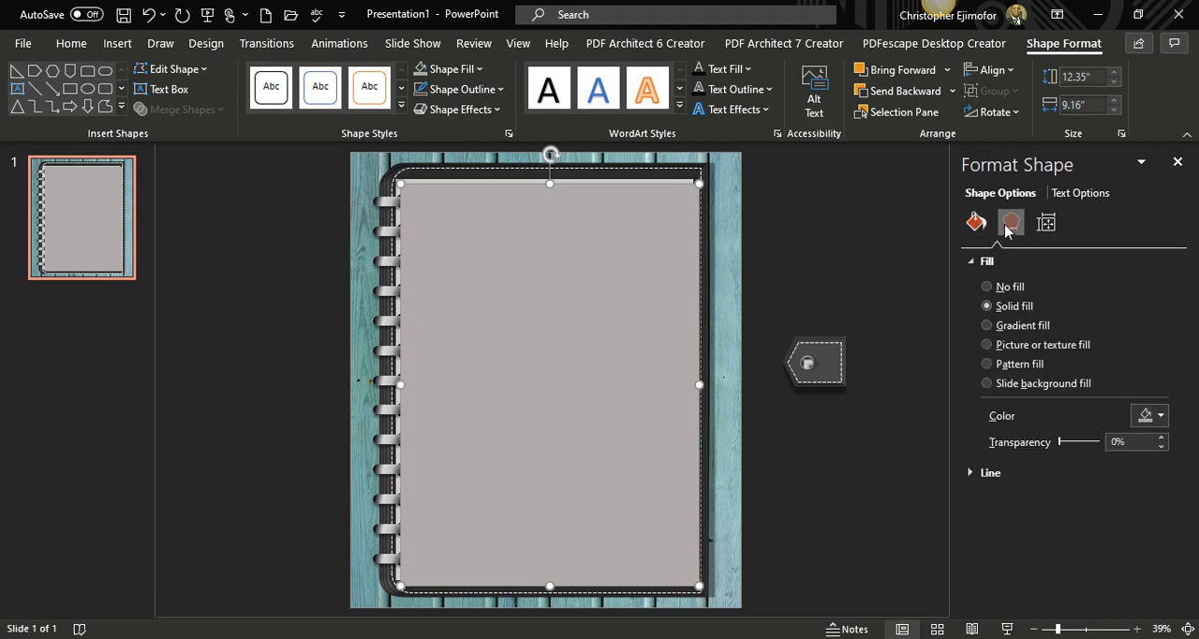
click(977, 226)
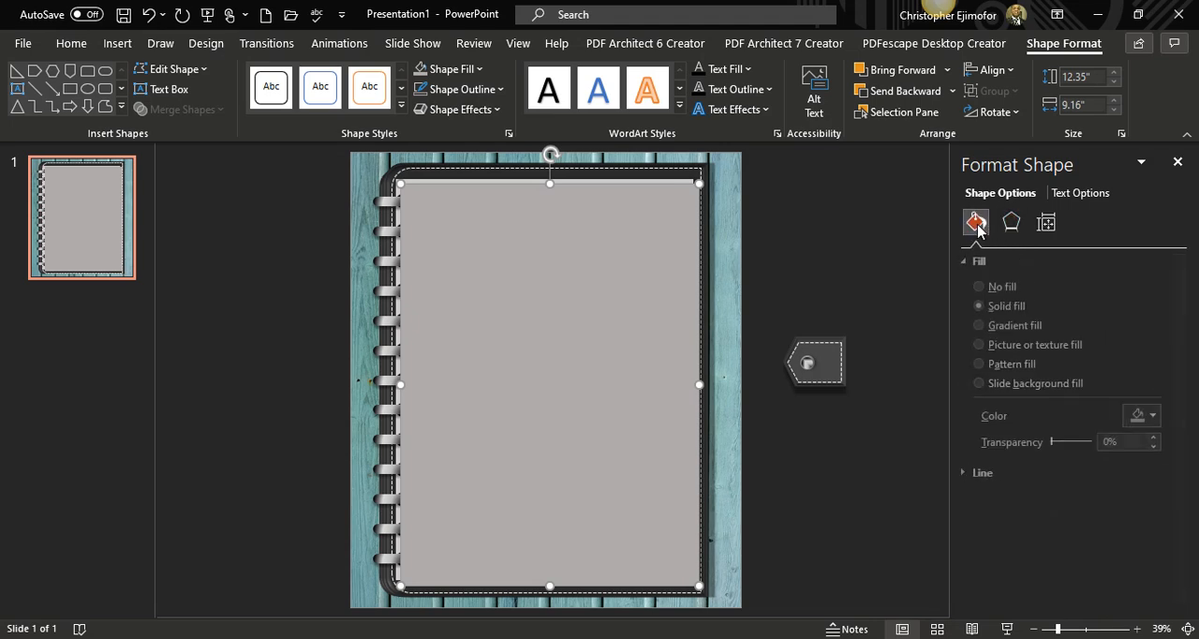
click(1162, 438)
click(1162, 438)
click(1160, 438)
click(1161, 437)
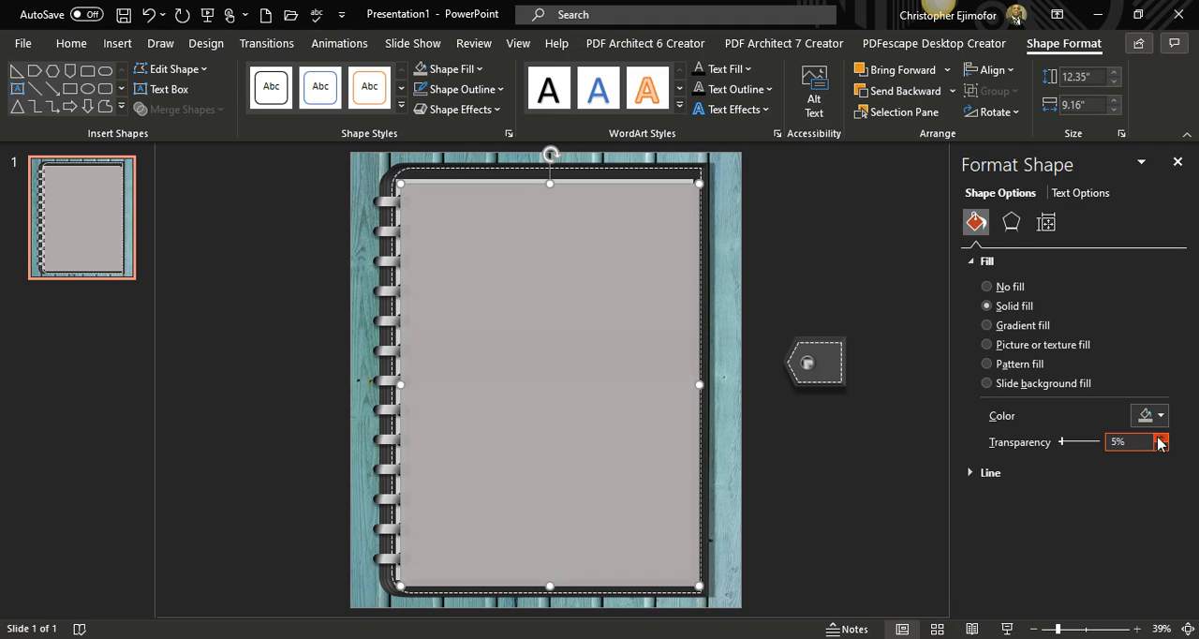
click(1160, 437)
click(1160, 437)
click(1160, 438)
click(1160, 438)
click(1160, 437)
click(1160, 438)
click(1160, 437)
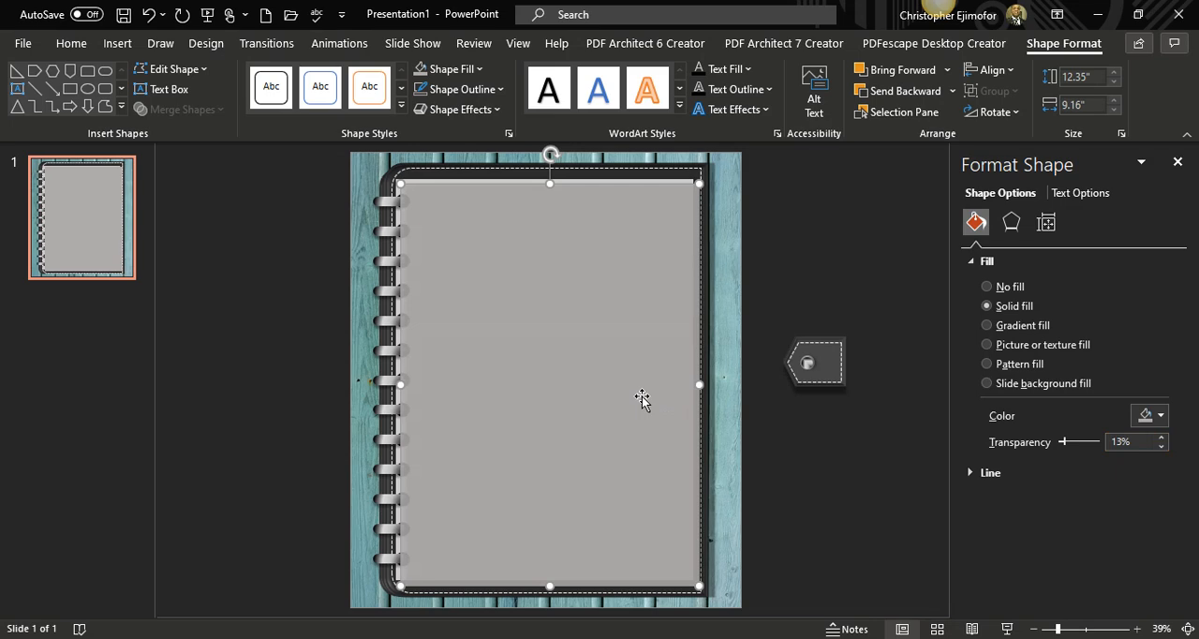
Move the darker page copy over the original page, leaving a thin strip showing beyond its outer edge.
drag(642, 398, 637, 388)
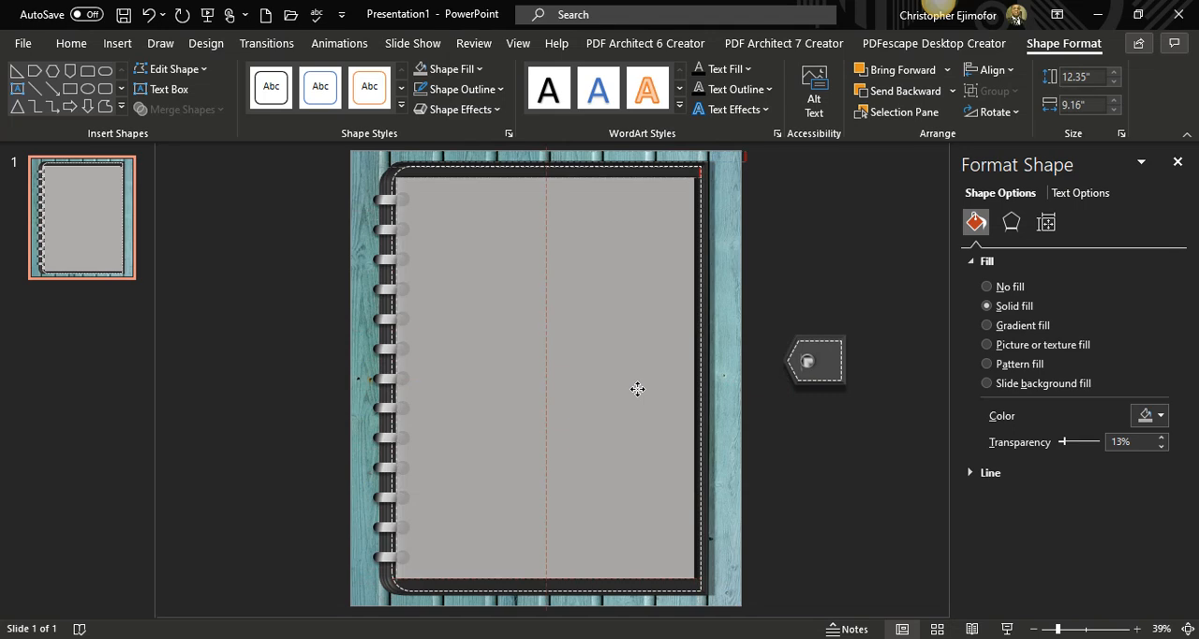
drag(637, 388, 639, 388)
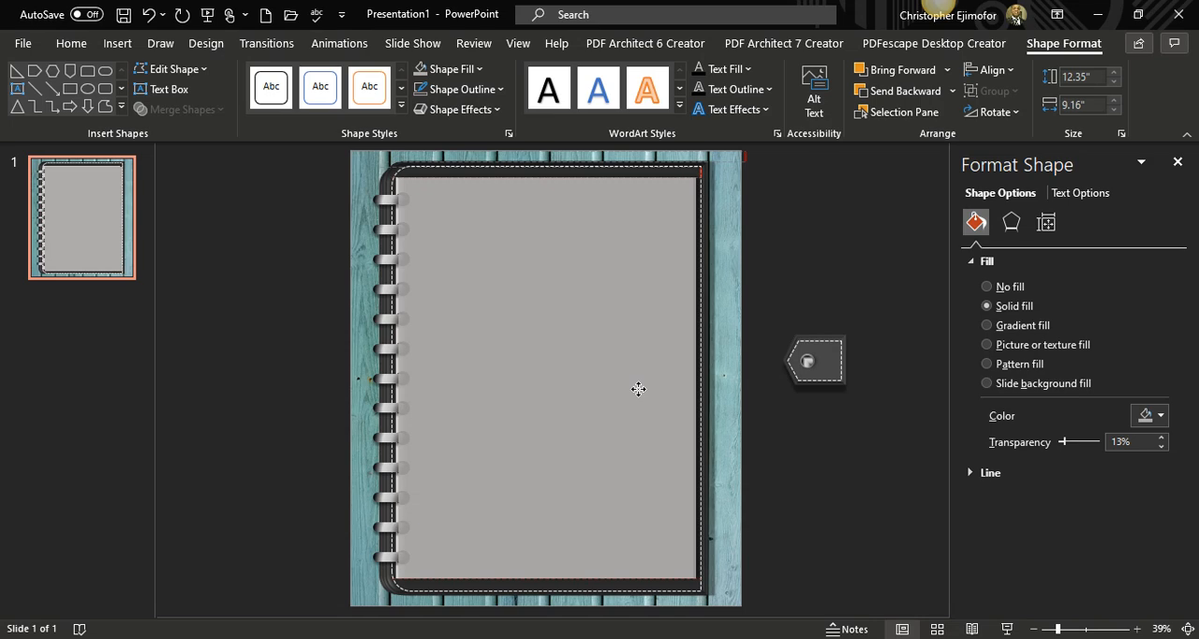
mouse_move(638, 388)
mouse_down()
mouse_move(665, 404)
mouse_move(597, 400)
mouse_move(632, 391)
mouse_move(602, 395)
mouse_move(615, 385)
mouse_up()
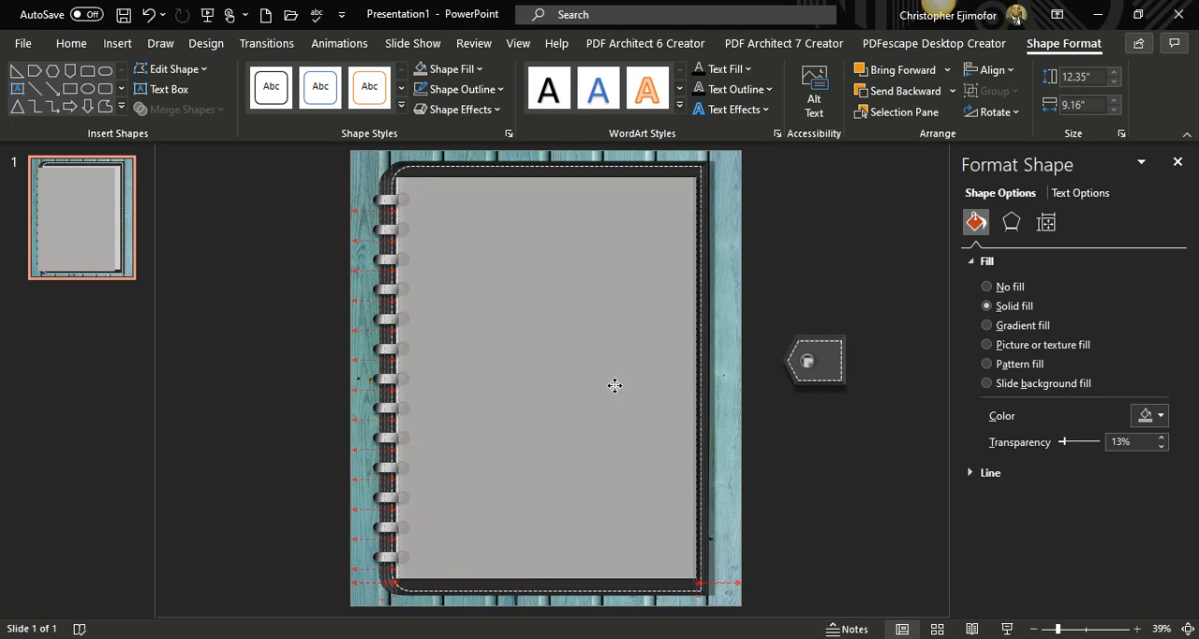
drag(615, 385, 615, 387)
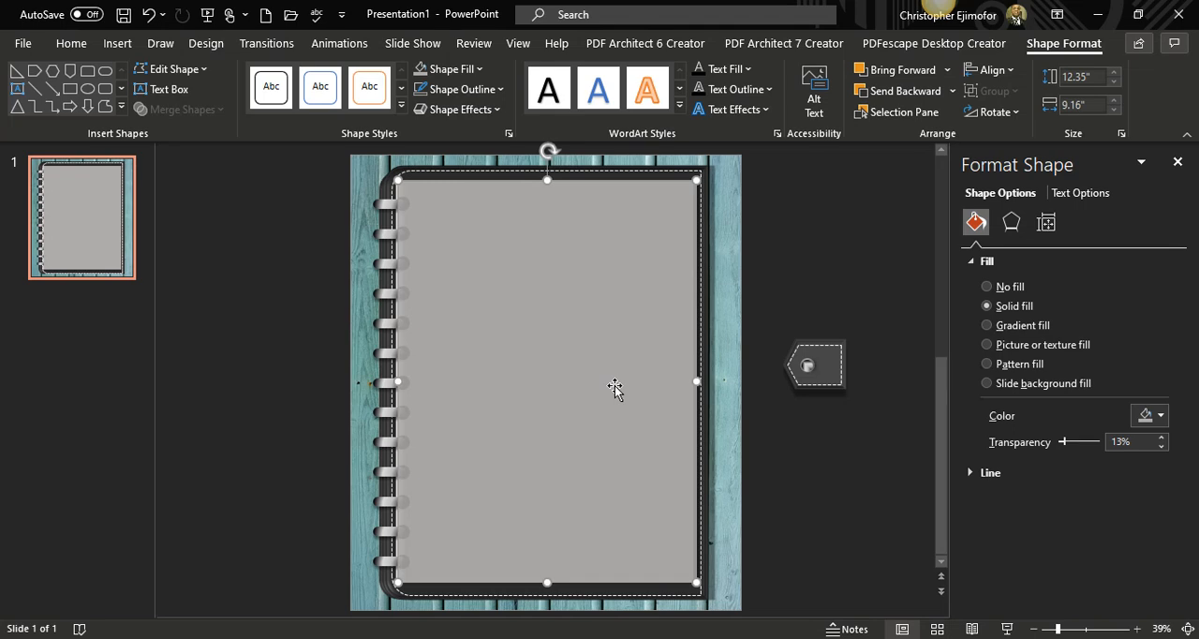
Send the darker page copy backward until it lies behind both the ring holes and the original page.
click(887, 95)
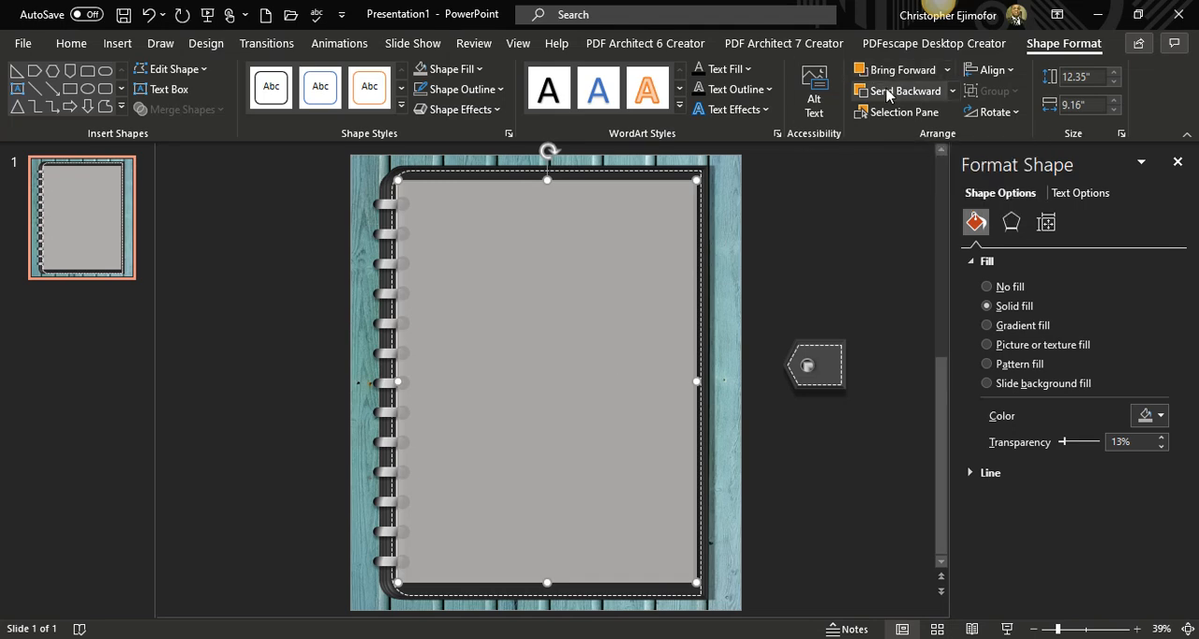
click(887, 94)
click(887, 95)
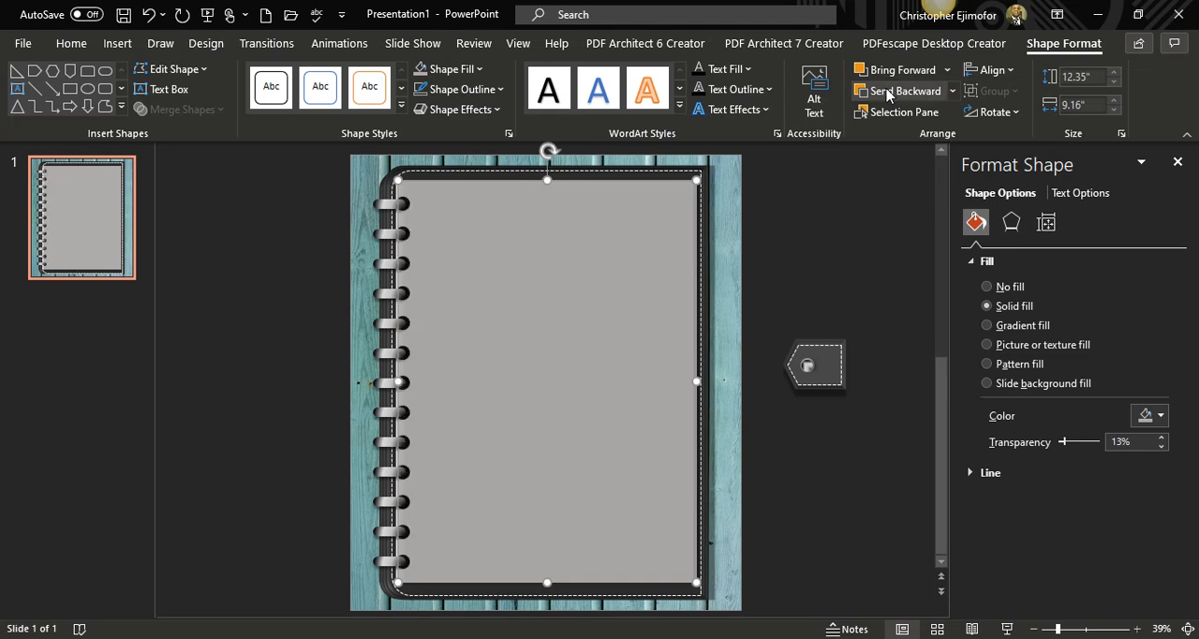
click(888, 94)
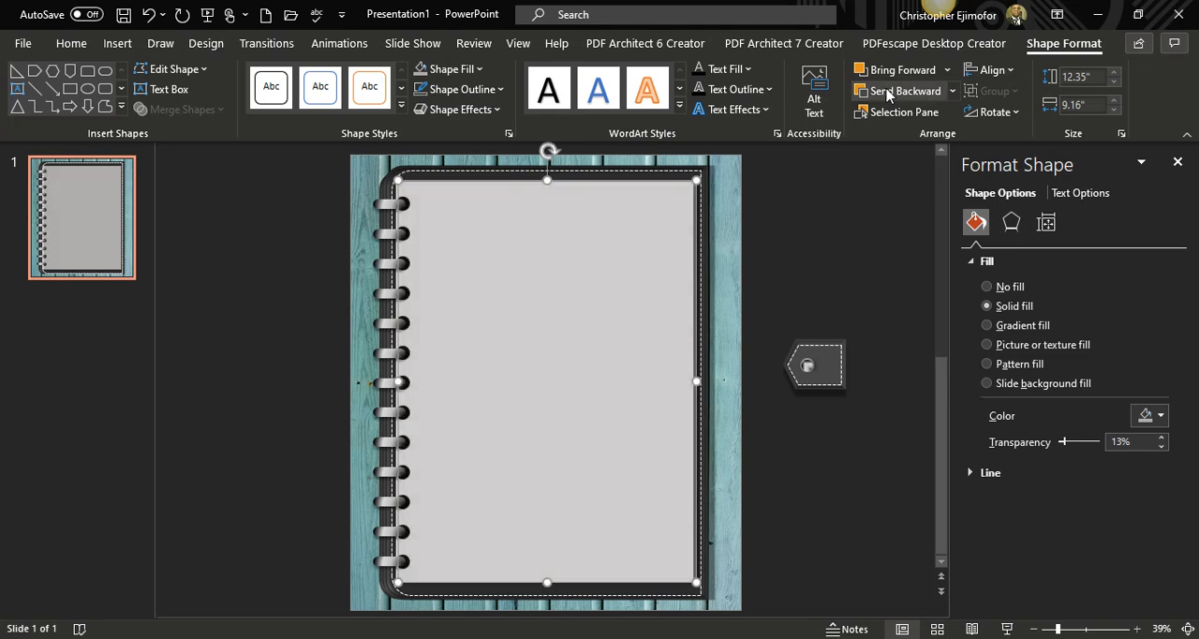
click(812, 178)
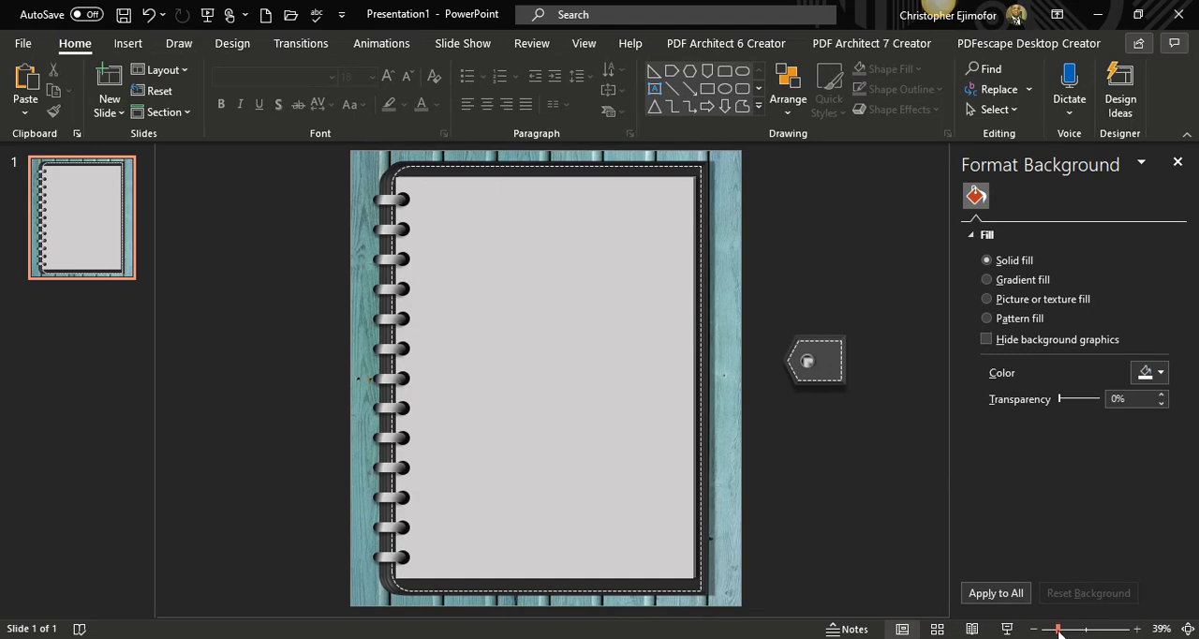
Preview the layered page edge in a full-screen slide show, then return to the whole slide in the editor.
drag(1059, 632, 1071, 633)
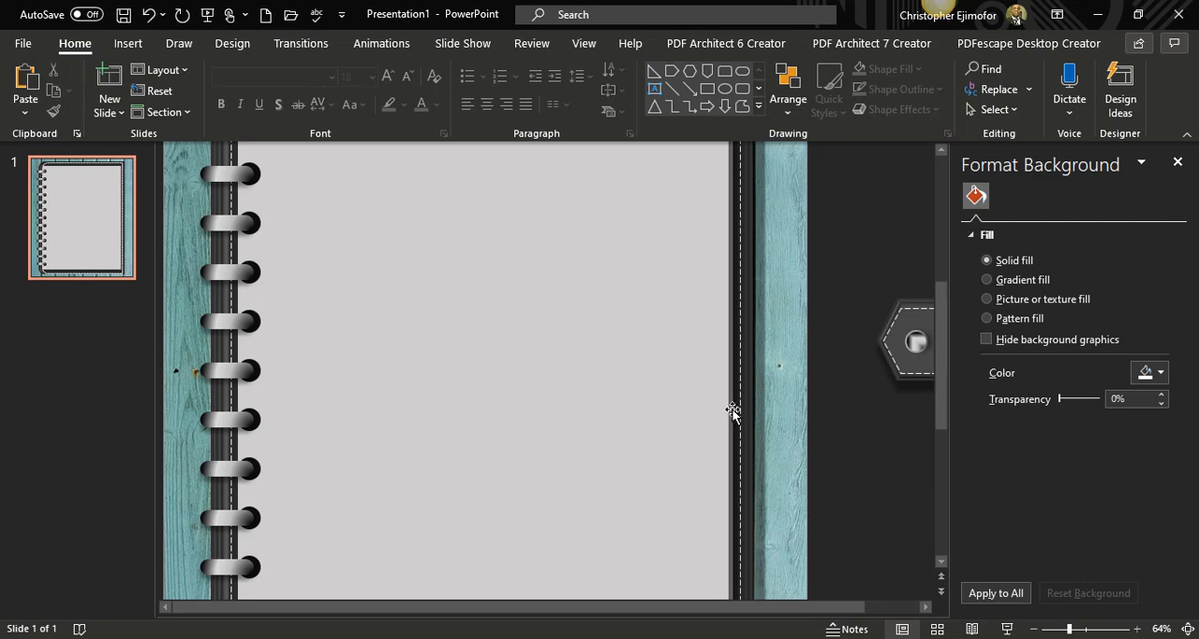
click(1006, 629)
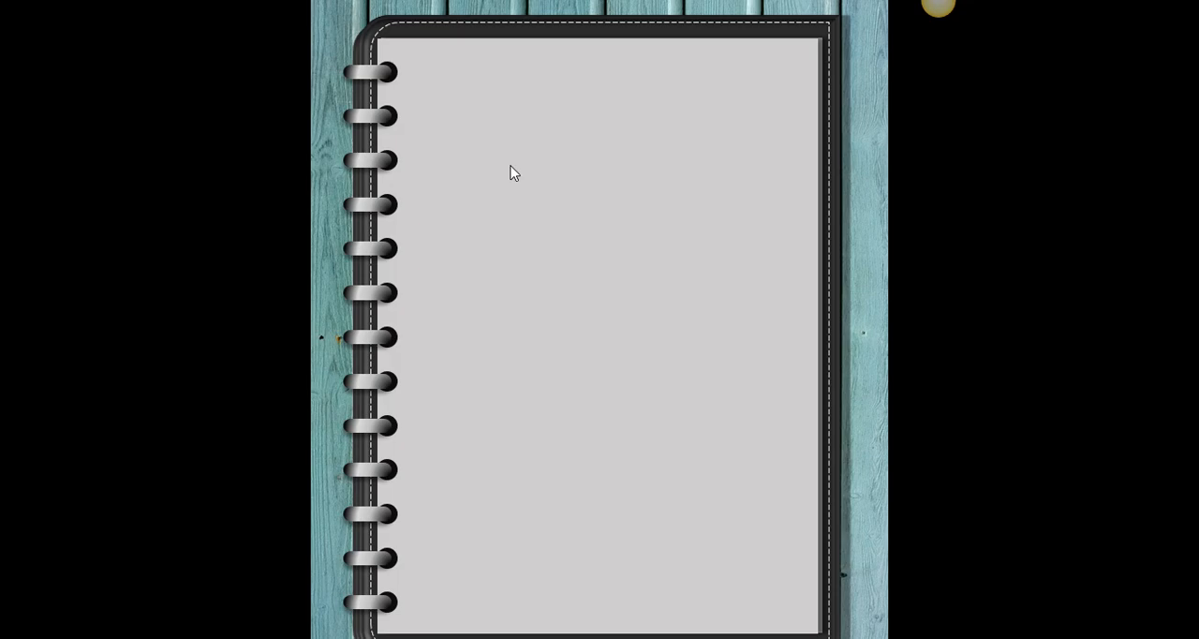
key(Escape)
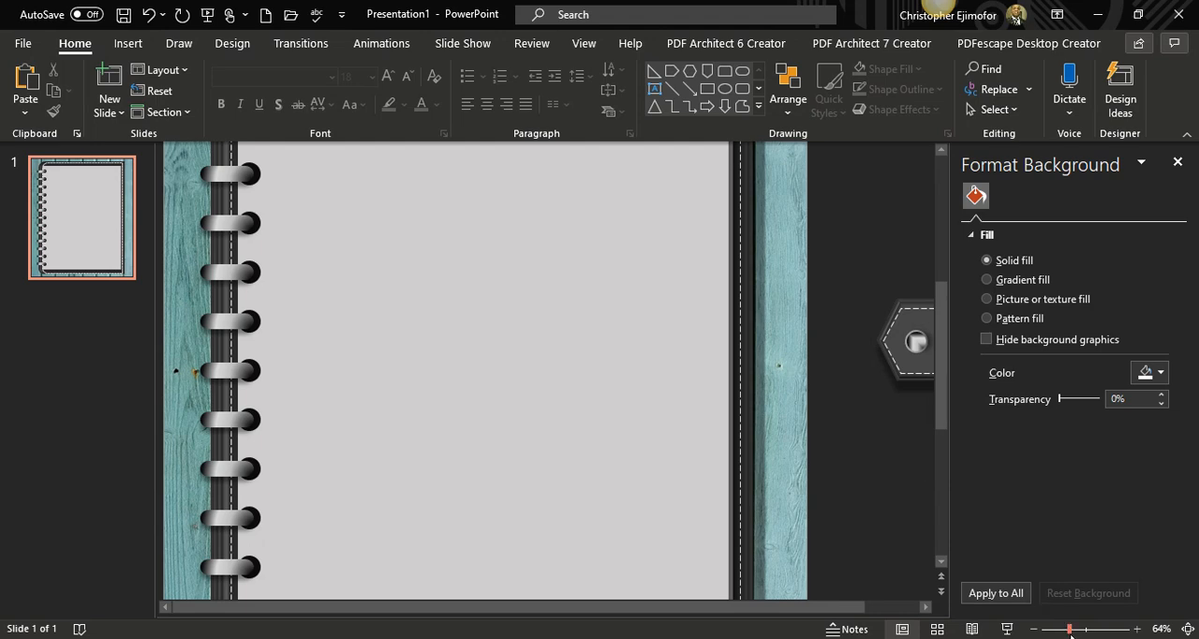
drag(1071, 633, 1060, 635)
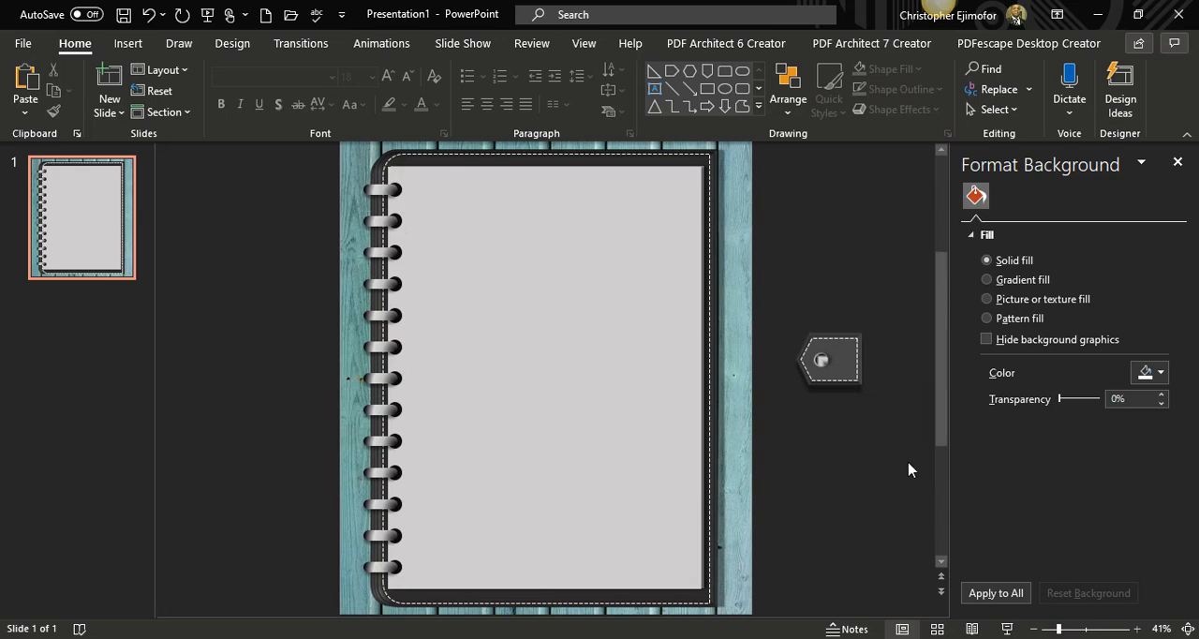
Shrink the round snap button on the clasp slightly and keep it near the clasp's pointed end.
click(823, 362)
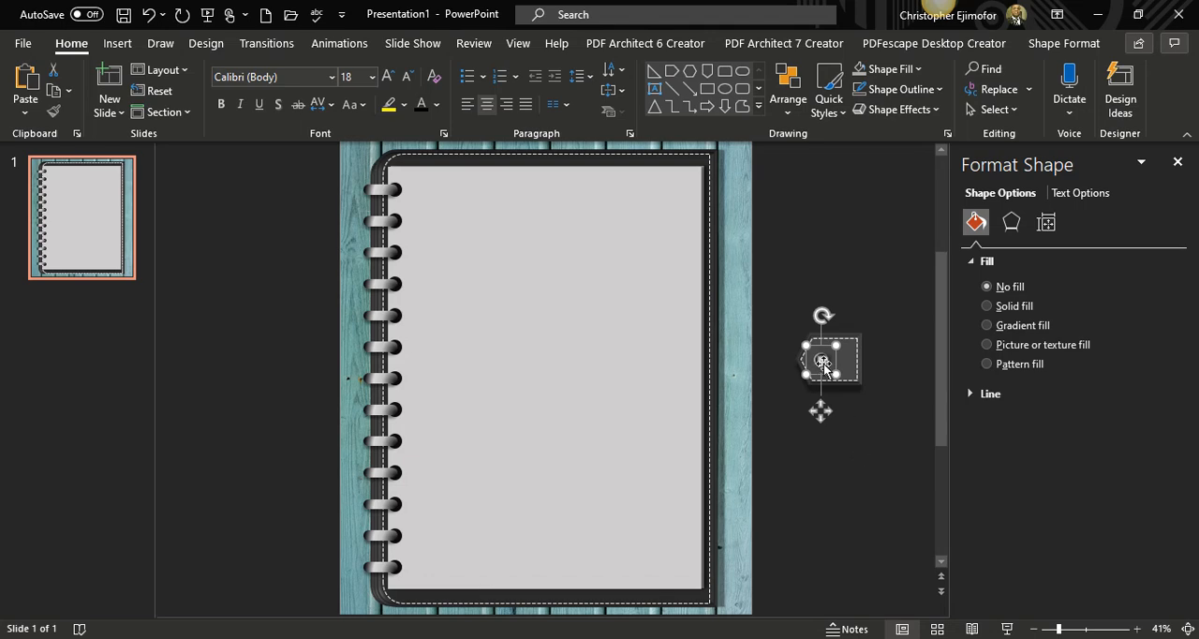
mouse_move(823, 364)
mouse_down()
mouse_move(824, 347)
mouse_move(825, 368)
mouse_up()
drag(837, 373, 823, 362)
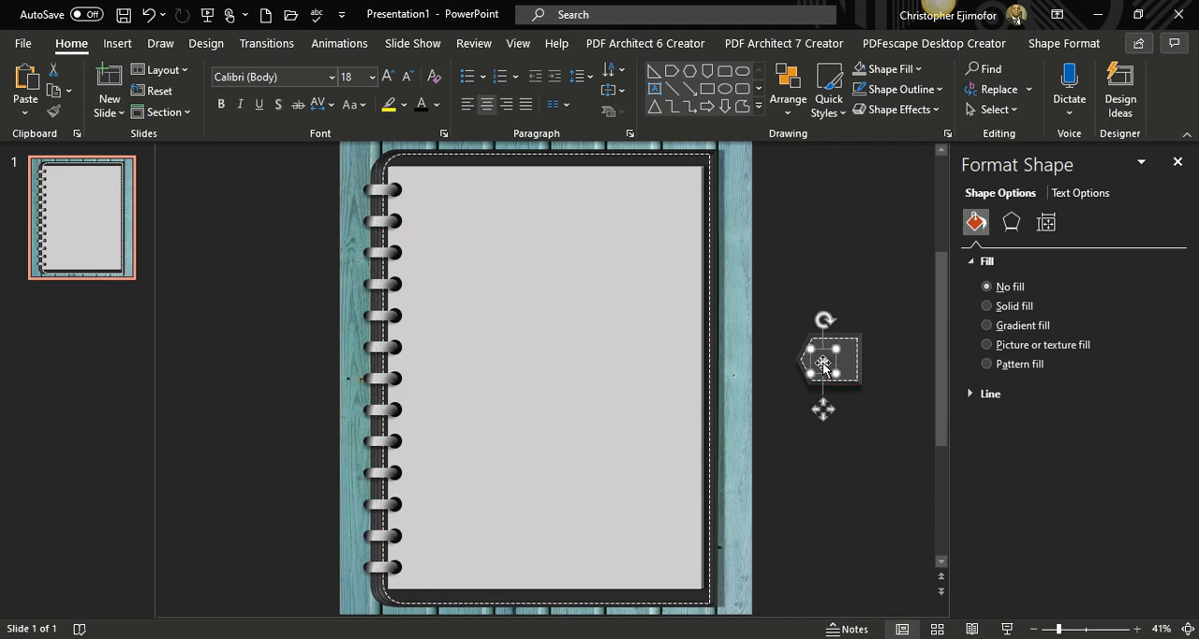
Select all the clasp parts beside the slide and flip them horizontally so the pointed end faces away from the binder.
click(854, 444)
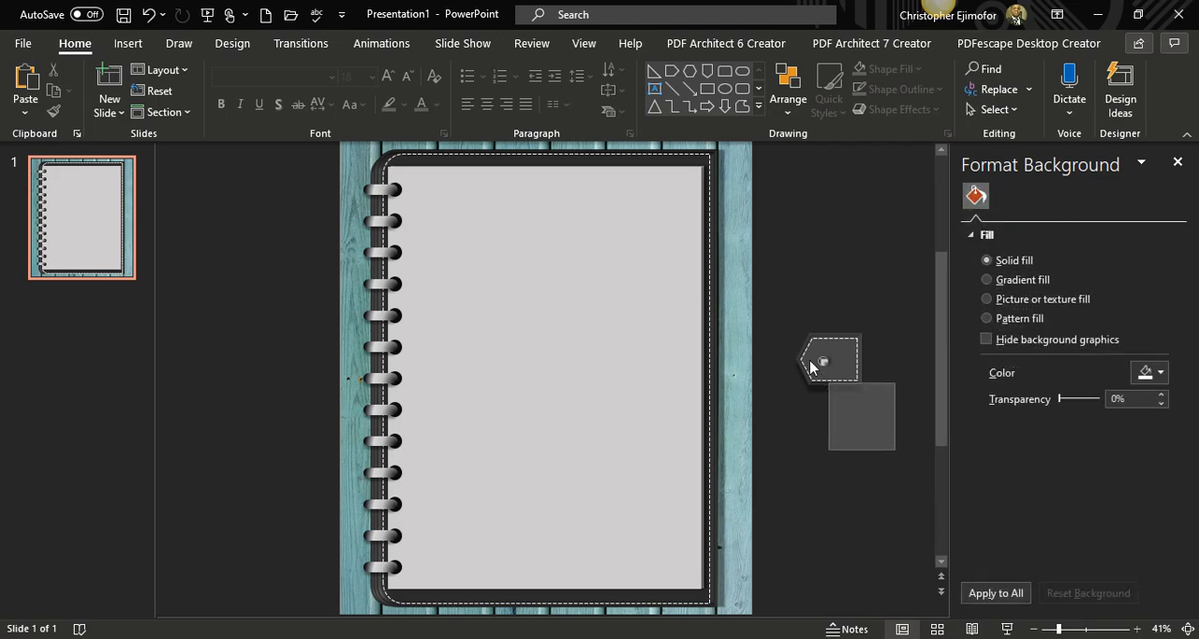
drag(810, 365, 780, 323)
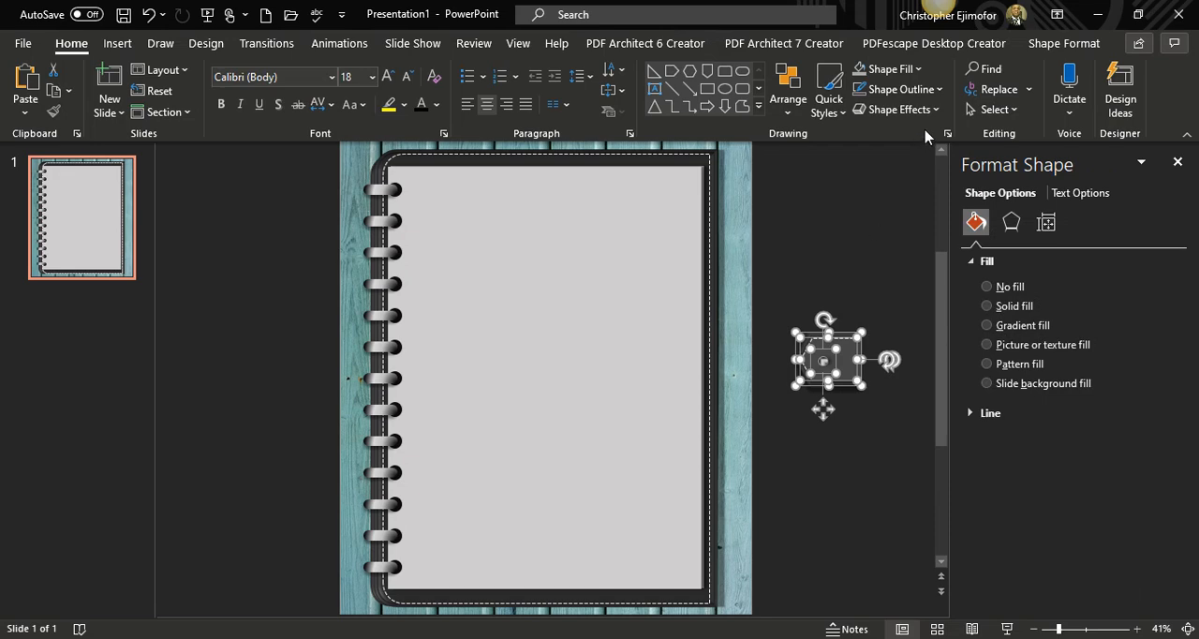
click(1063, 47)
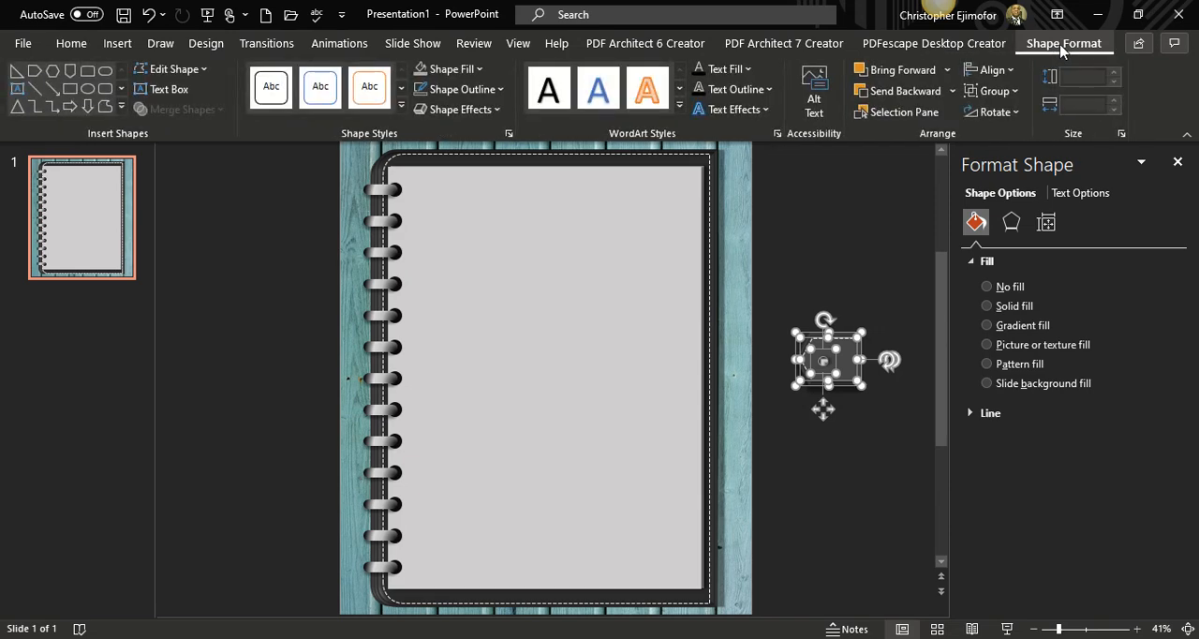
click(1017, 112)
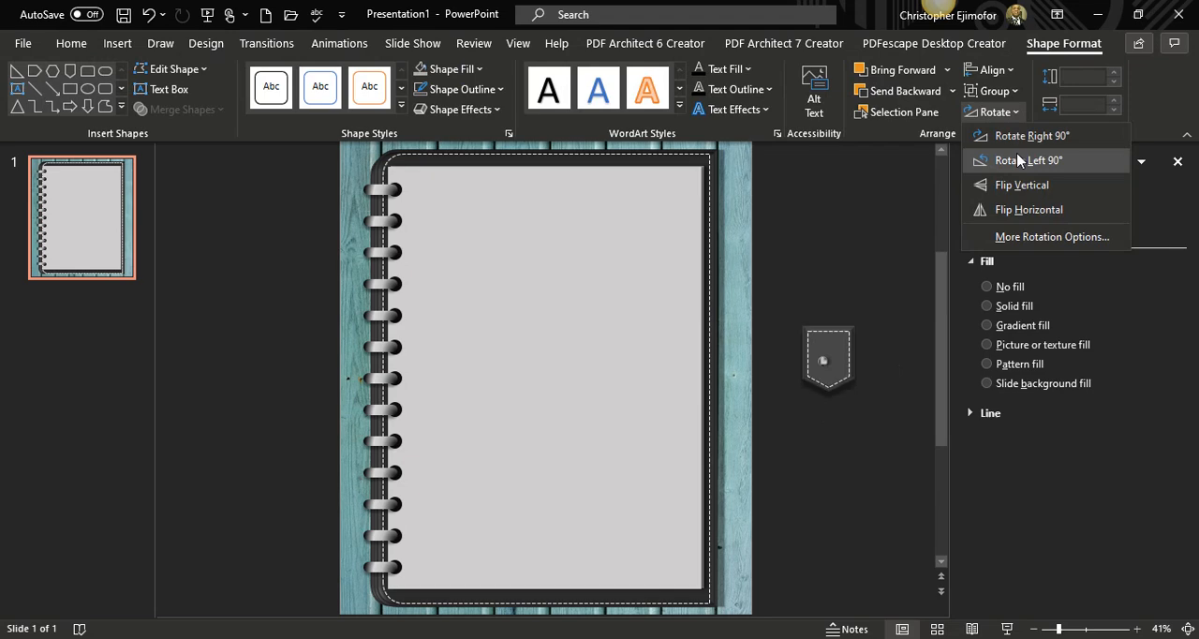
click(1035, 212)
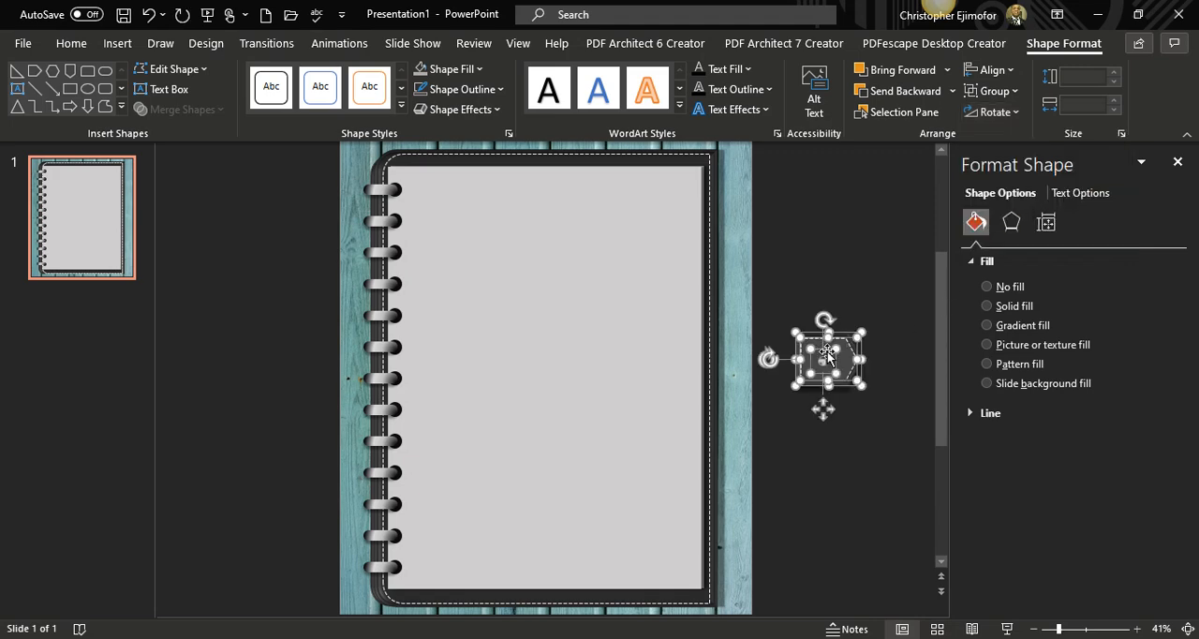
Reposition the round snap button near the flipped clasp's pointed end, vertically centred within the stitching.
click(852, 449)
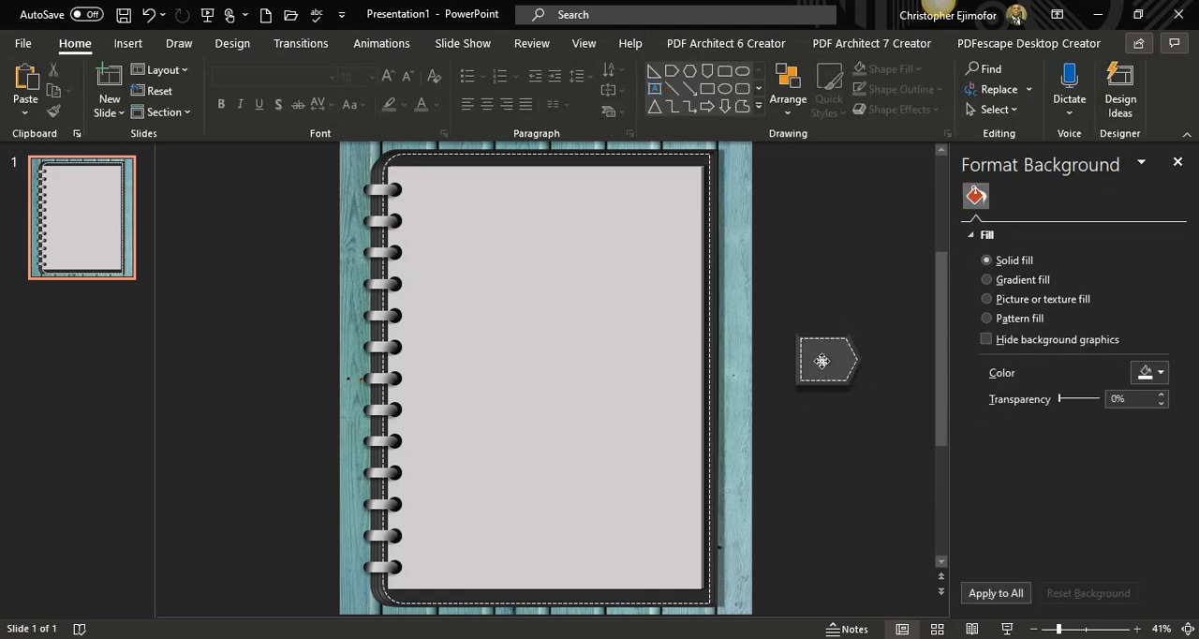
click(822, 361)
drag(822, 360, 835, 361)
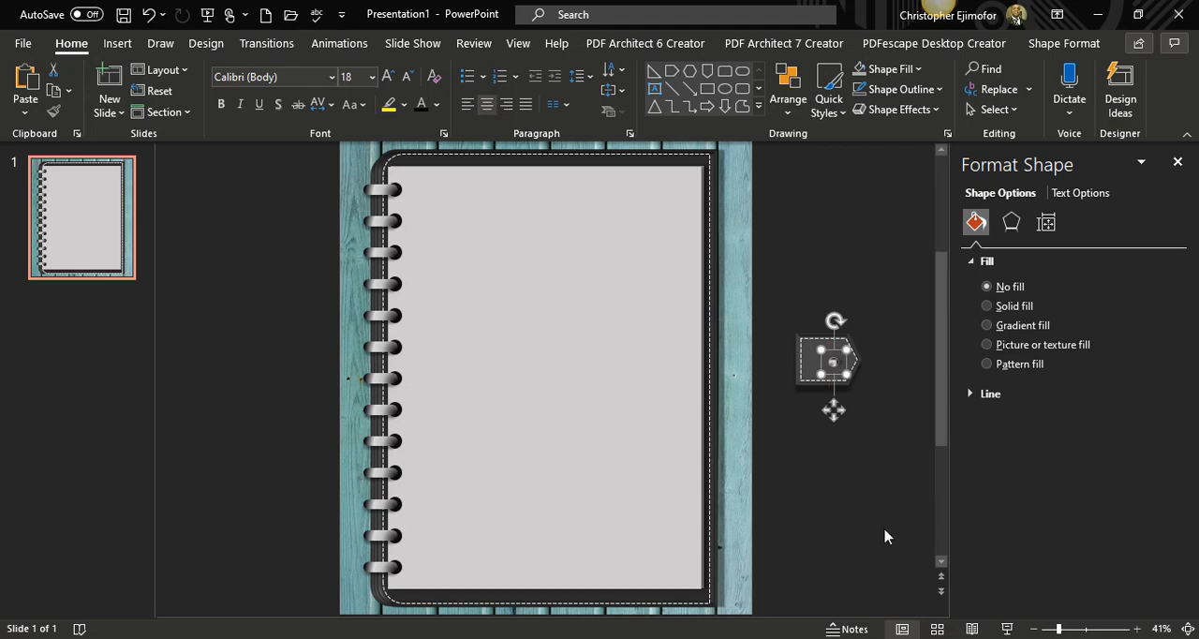
click(887, 533)
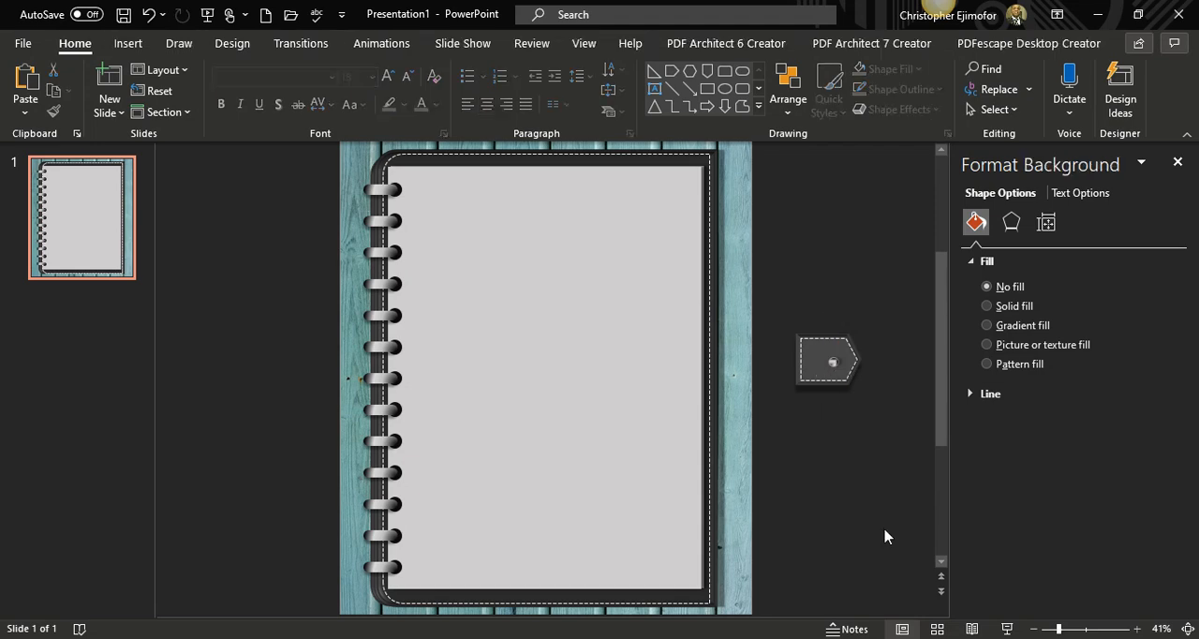
click(834, 362)
drag(834, 362, 836, 360)
click(866, 450)
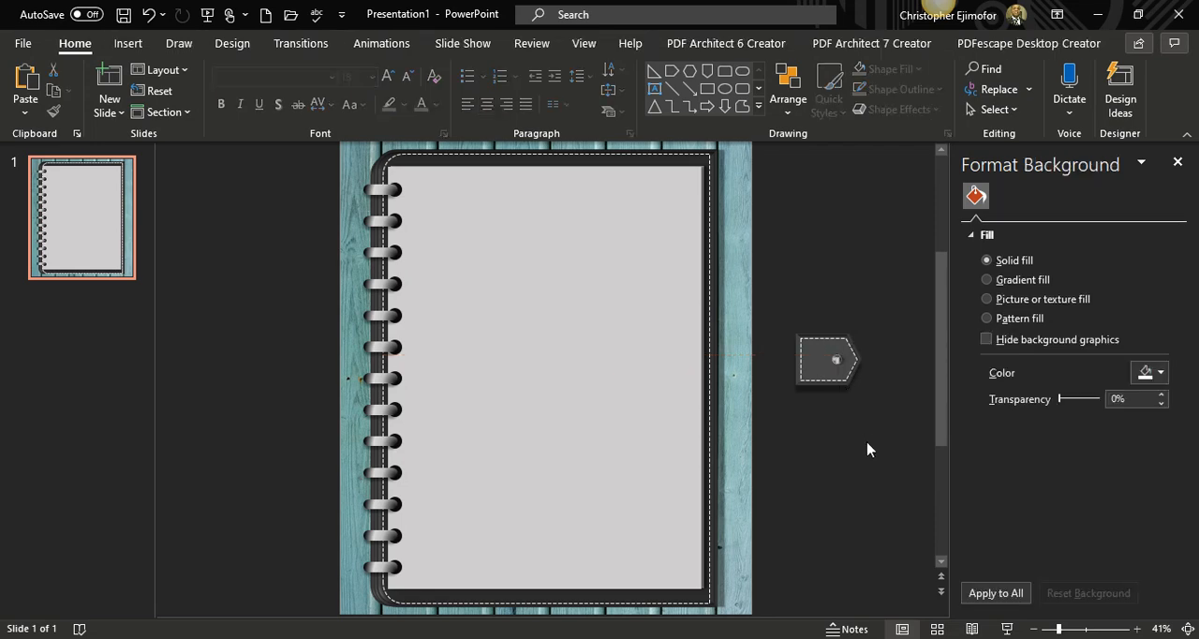
Move the whole clasp onto the middle of the binder cover's outer edge and group its parts.
drag(852, 416, 776, 287)
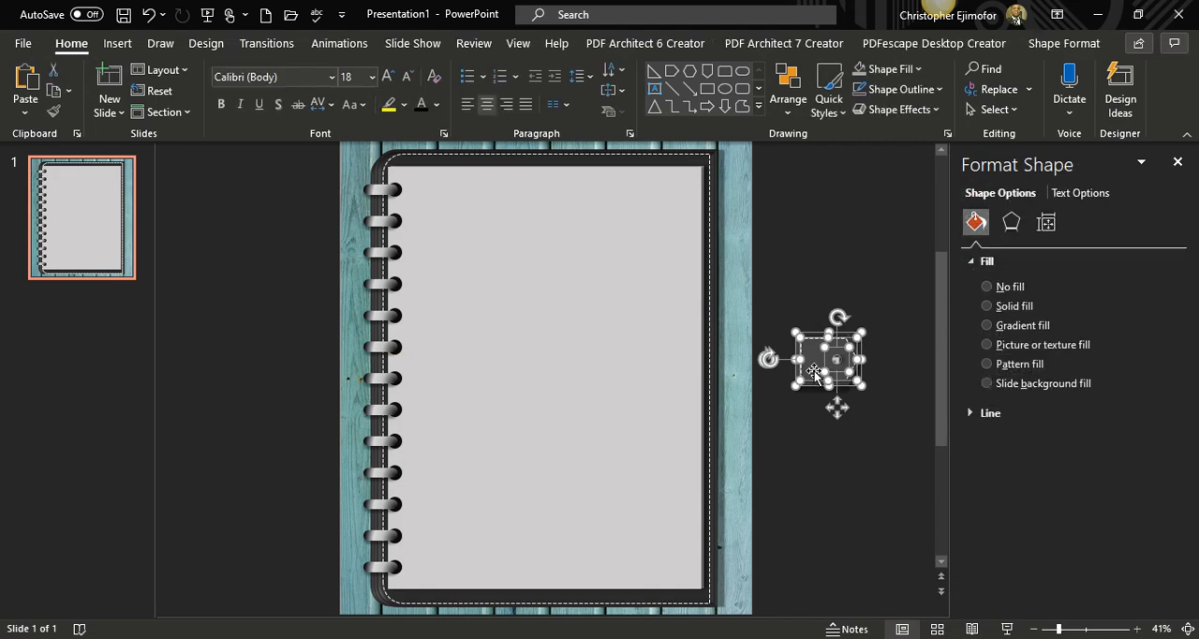
drag(815, 370, 729, 385)
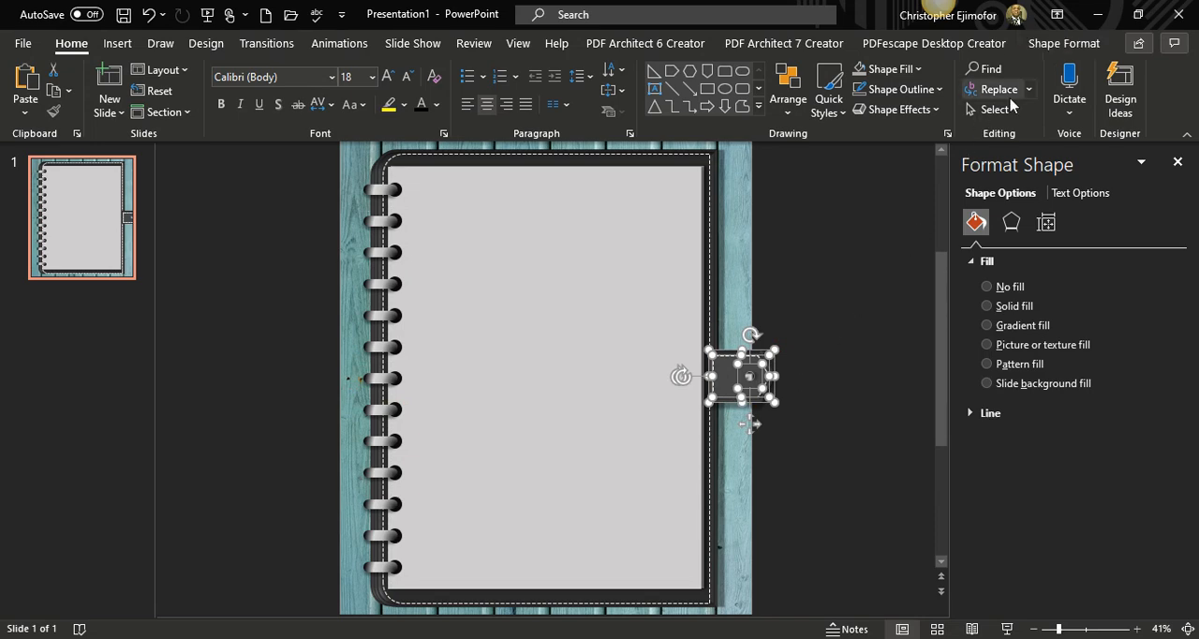
click(1040, 45)
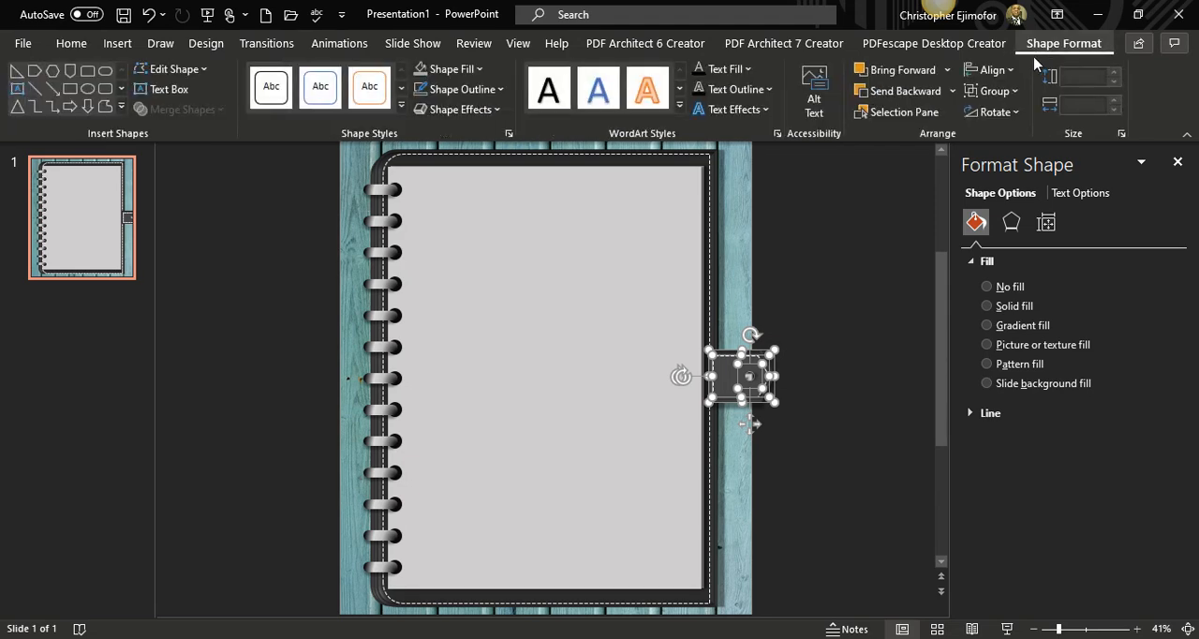
click(994, 91)
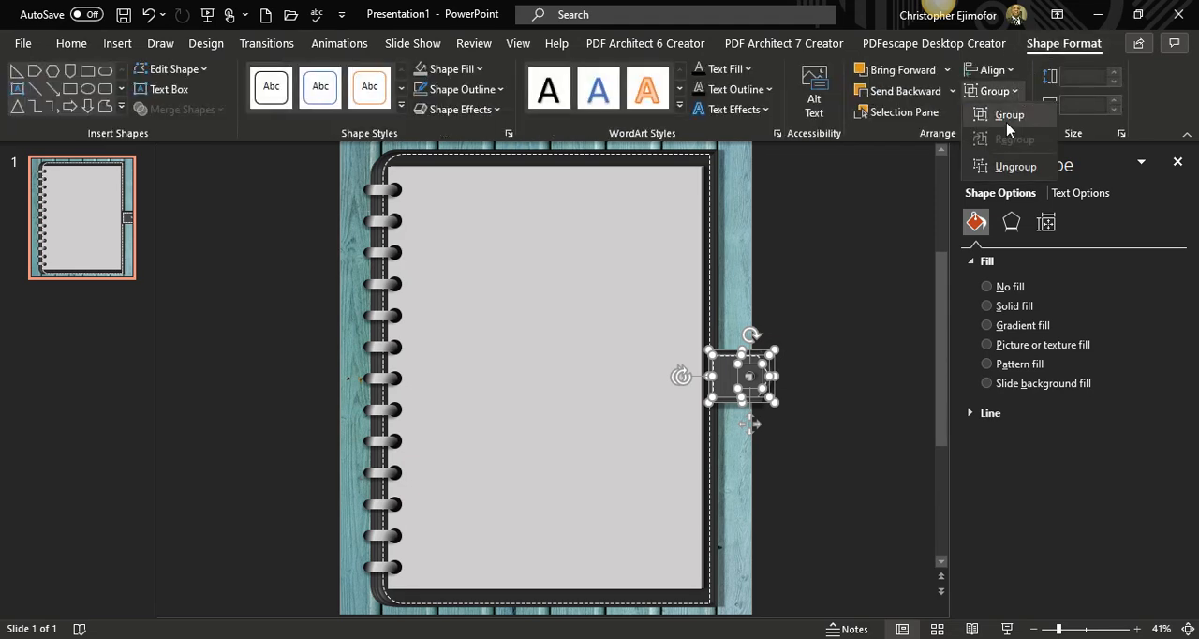
click(1008, 115)
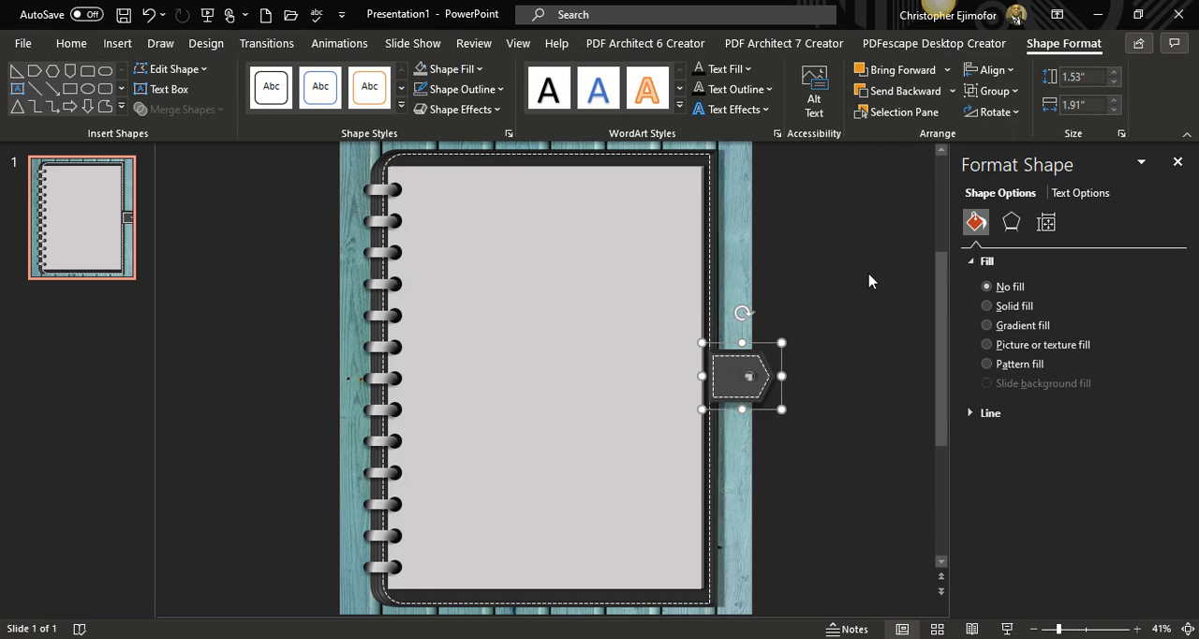
Send the clasp group backward until it sits behind the binder cover but still in front of the wooden background.
click(889, 98)
click(888, 98)
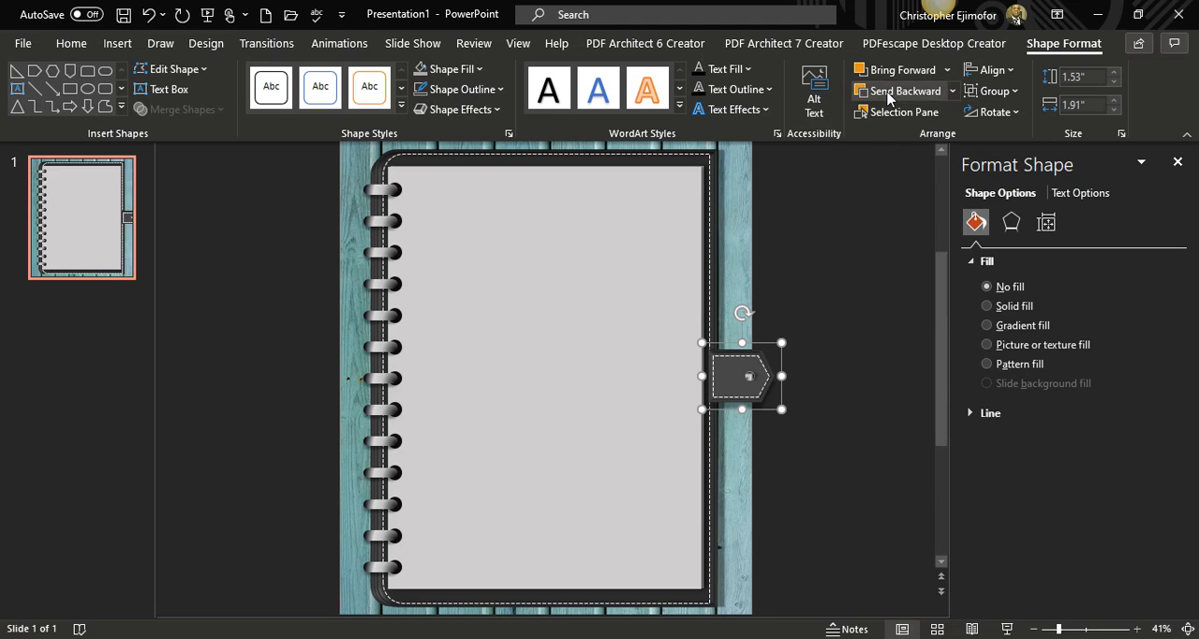
click(889, 98)
click(889, 97)
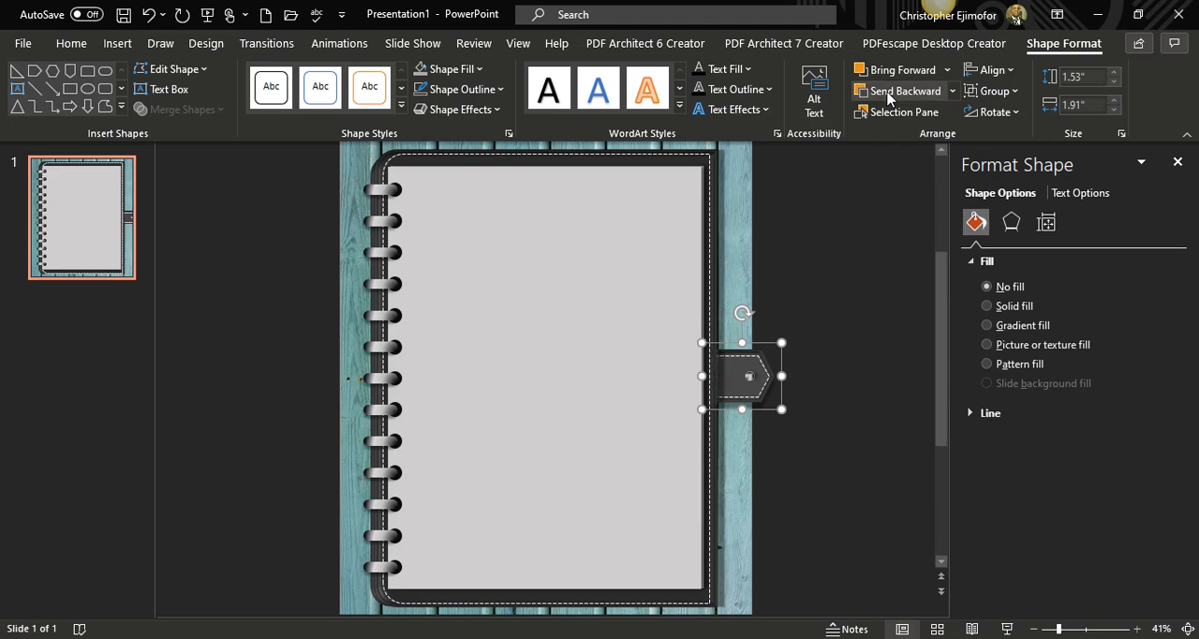
click(888, 97)
click(888, 97)
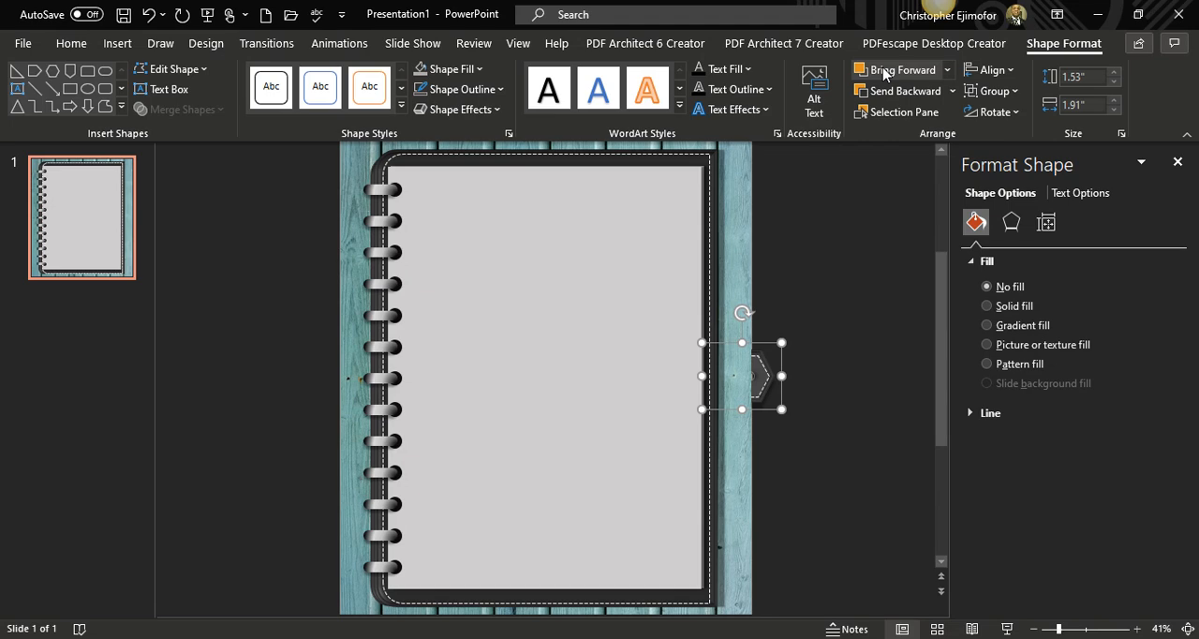
click(884, 73)
click(854, 283)
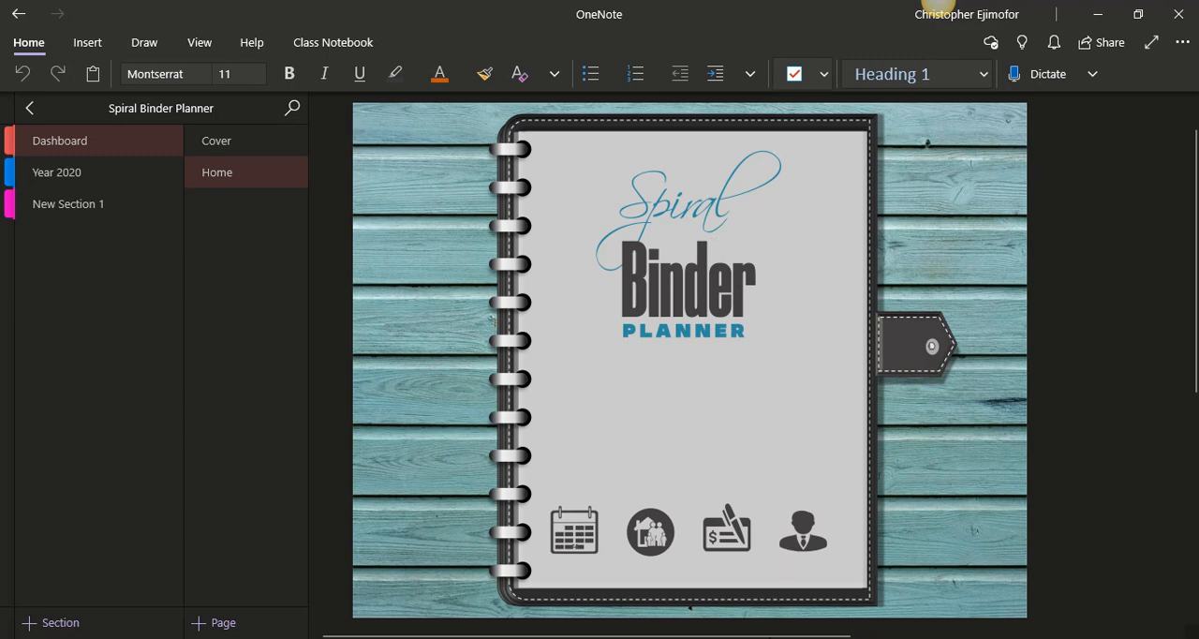
Switch from OneNote back to Presentation1 in PowerPoint, and choose the solid calendar grid icon by searching the icon library for "calendar".
mouse_move(840, 638)
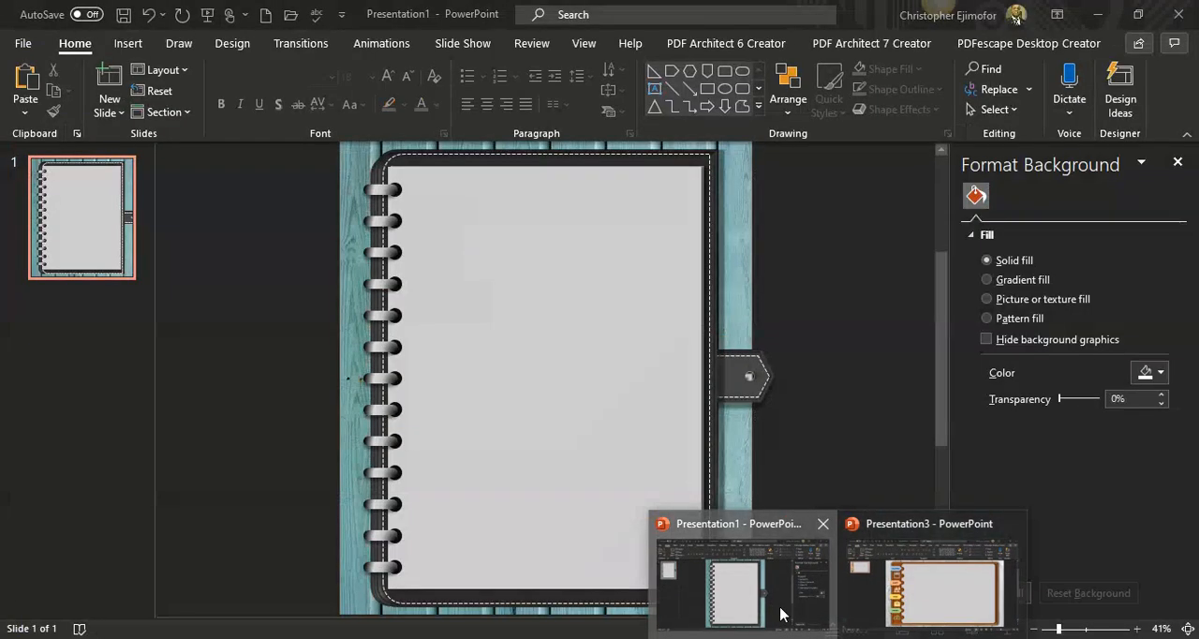
click(783, 614)
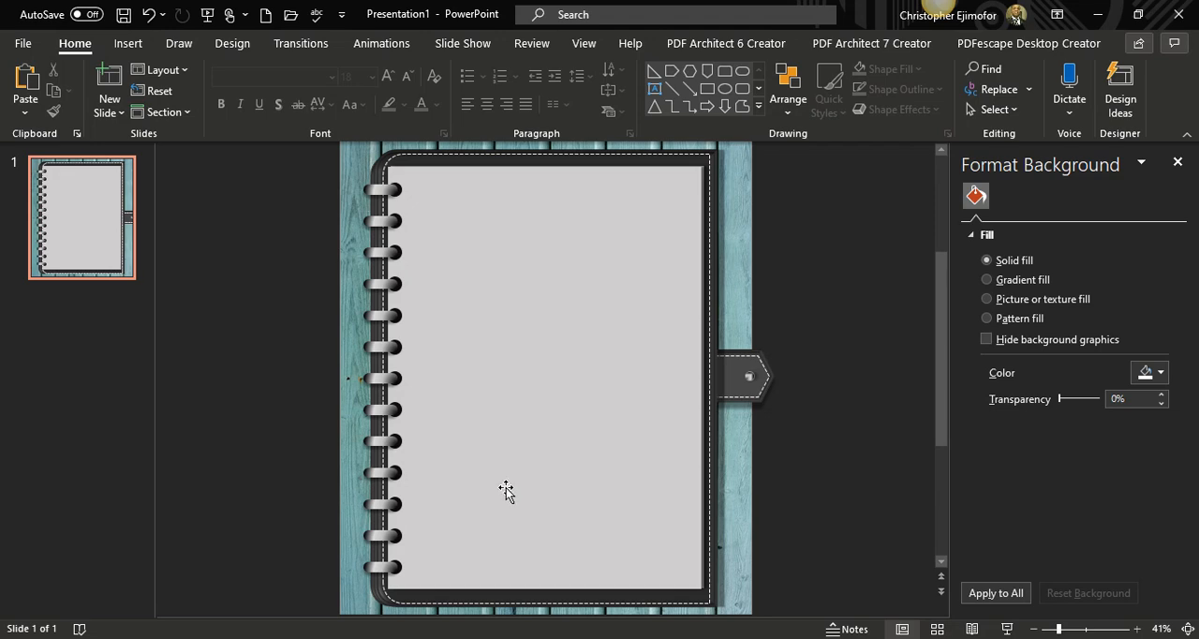
click(128, 43)
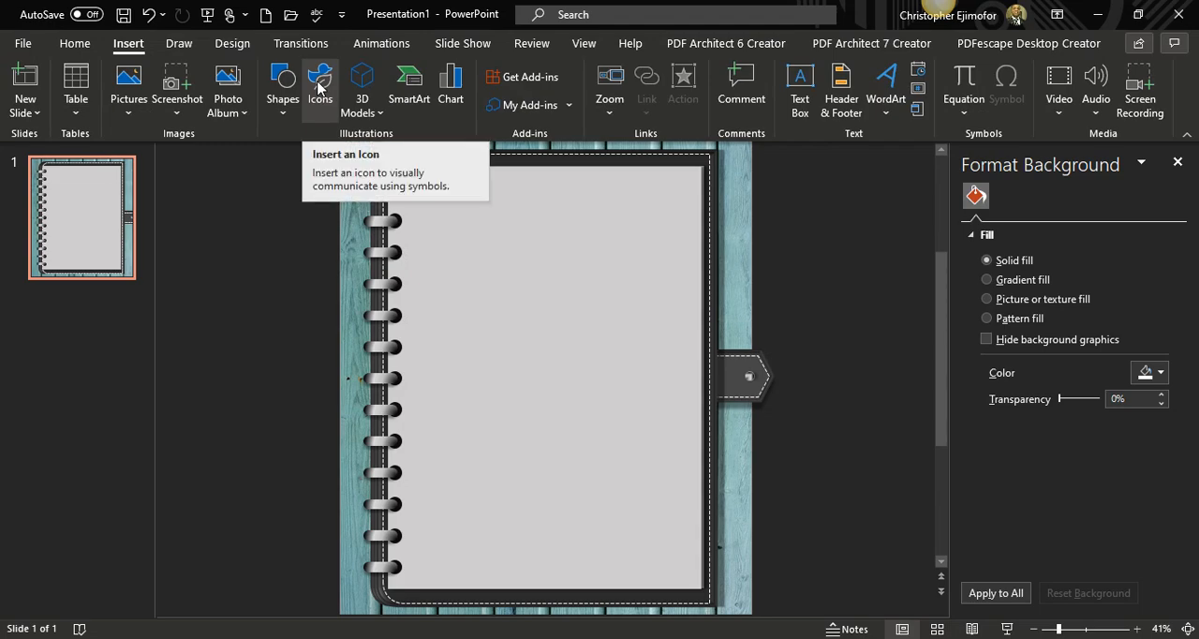
click(319, 88)
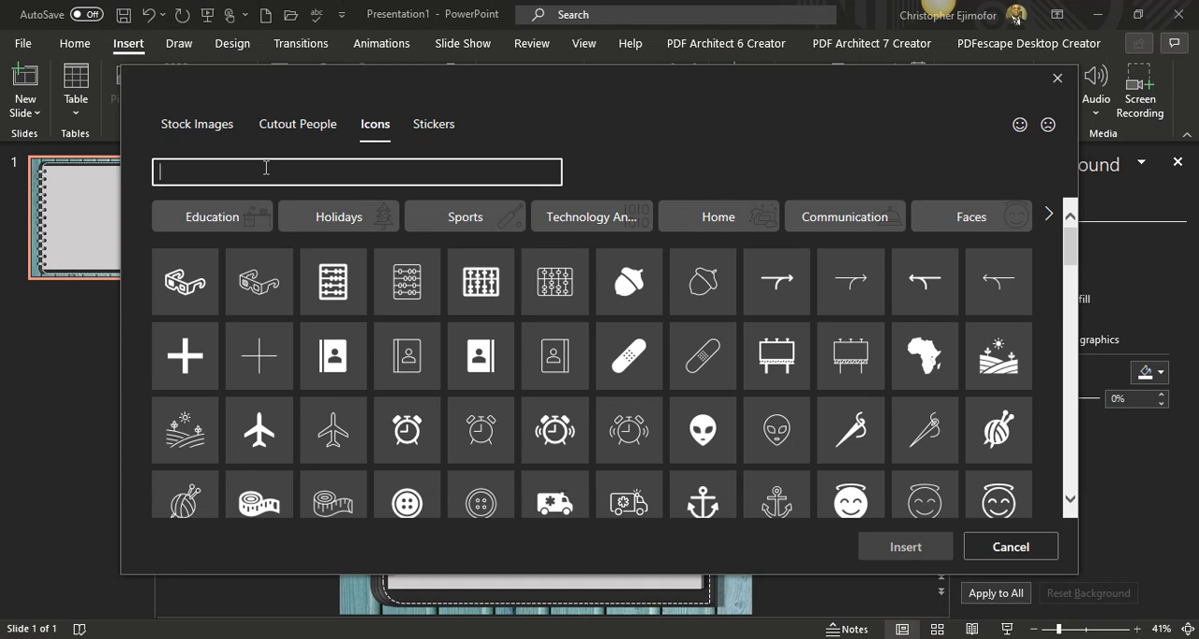
text(calendar)
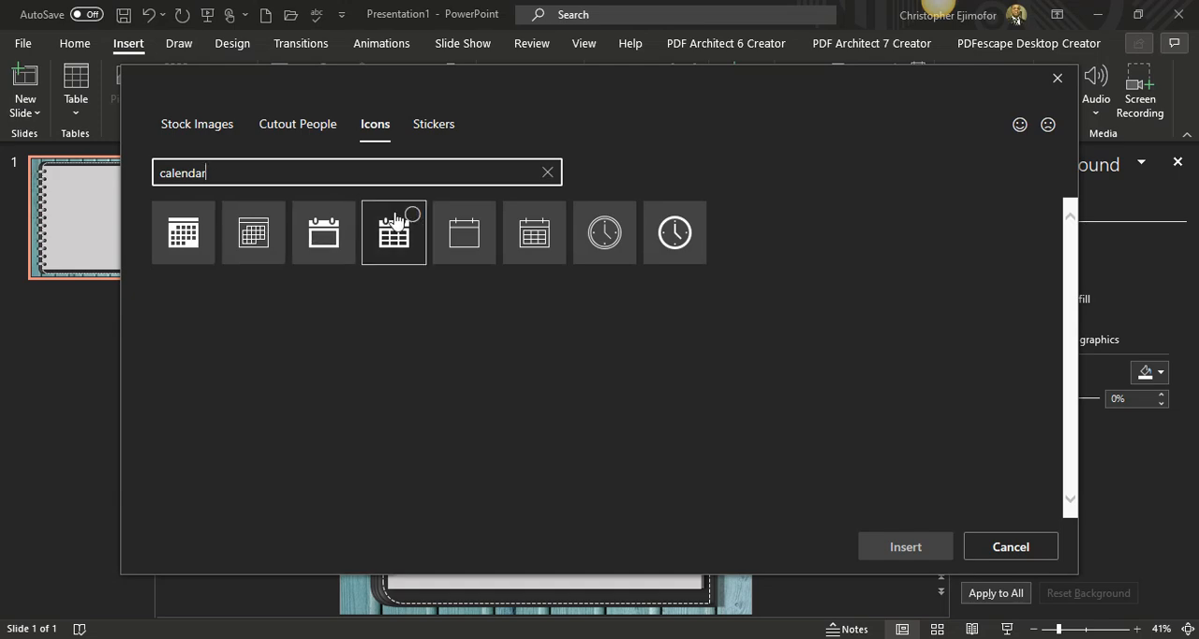
click(395, 223)
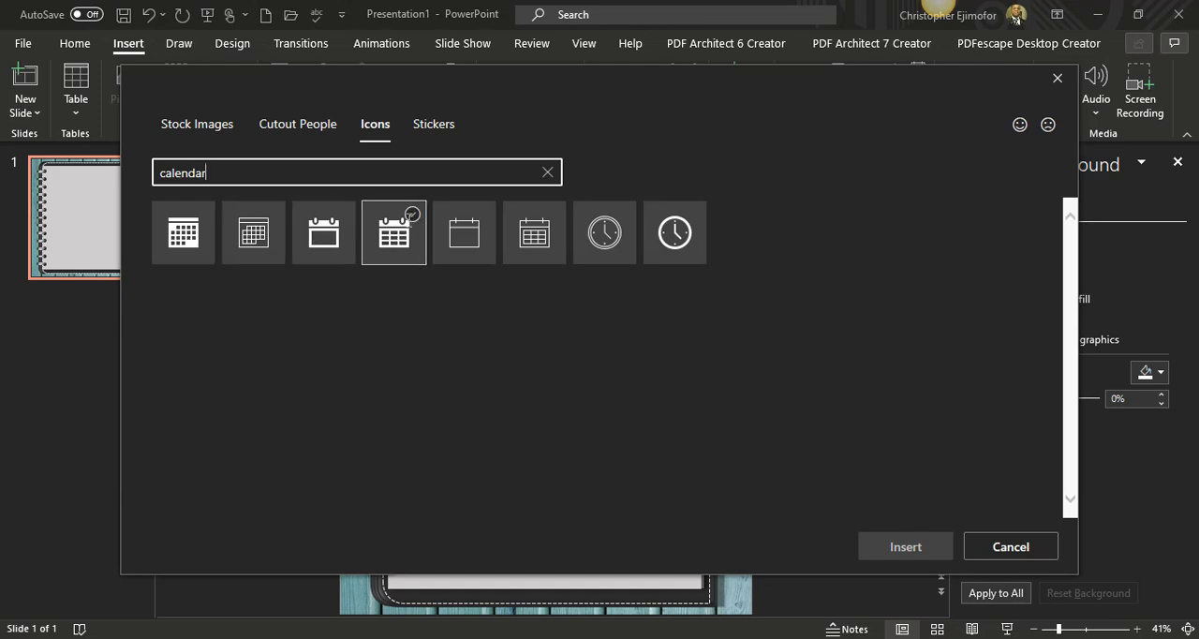
Search the icon library for "work" and add the solid briefcase icon to the selection.
click(317, 177)
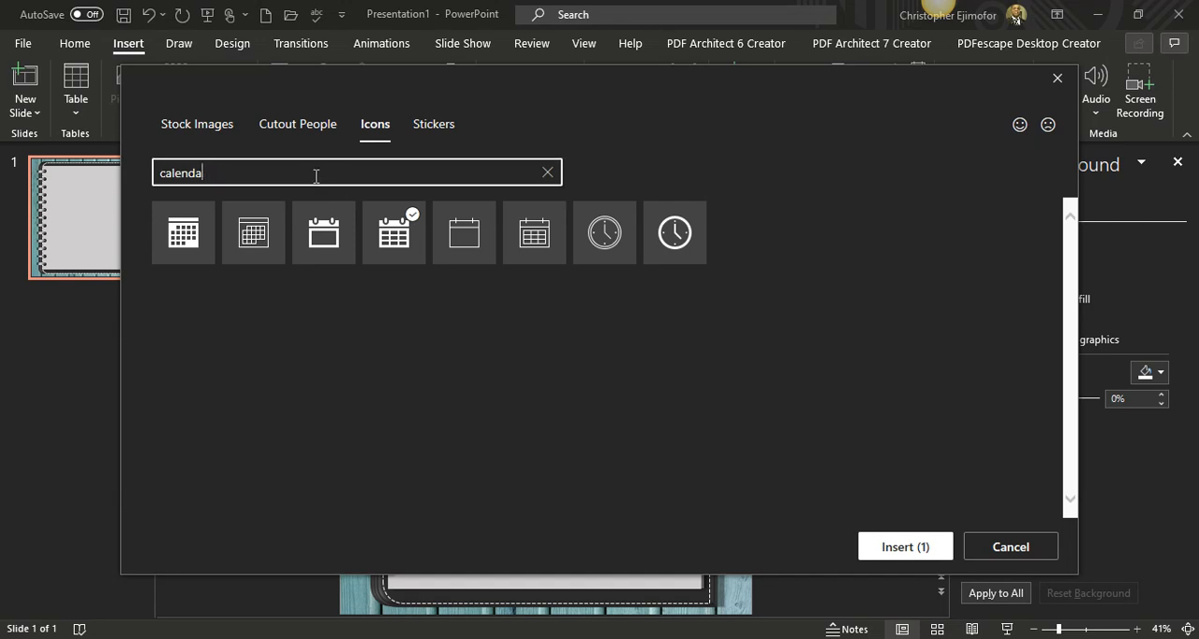
key(BackSpace)
key(BackSpace)
key(BackSpace)
key(BackSpace)
key(BackSpace)
key(BackSpace)
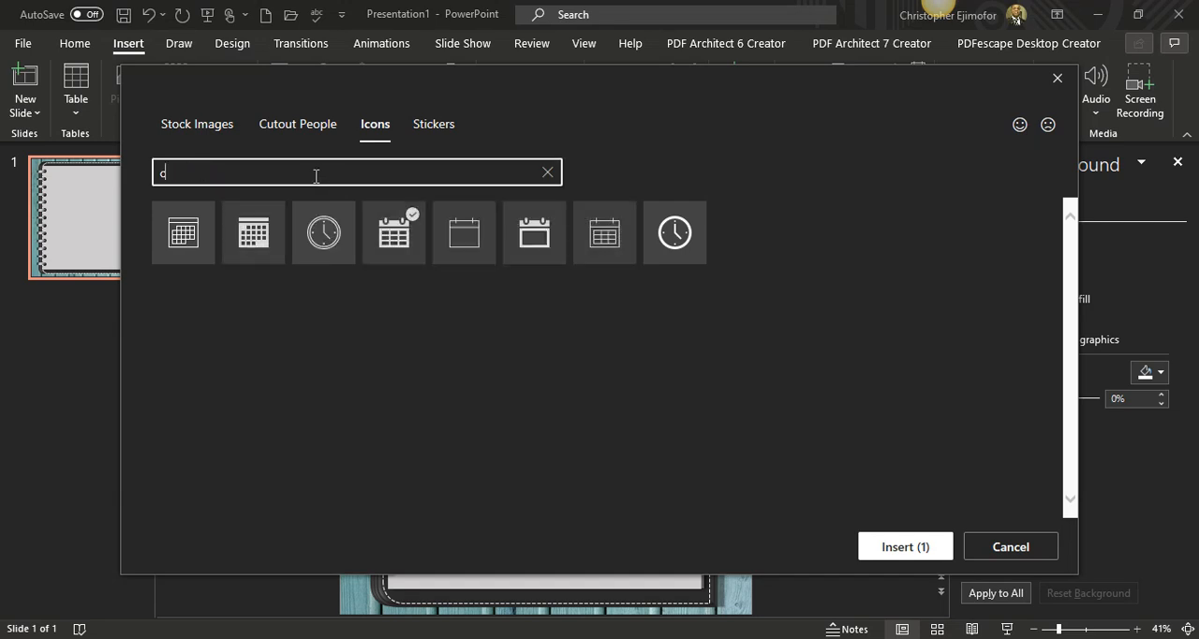
key(BackSpace)
text(work)
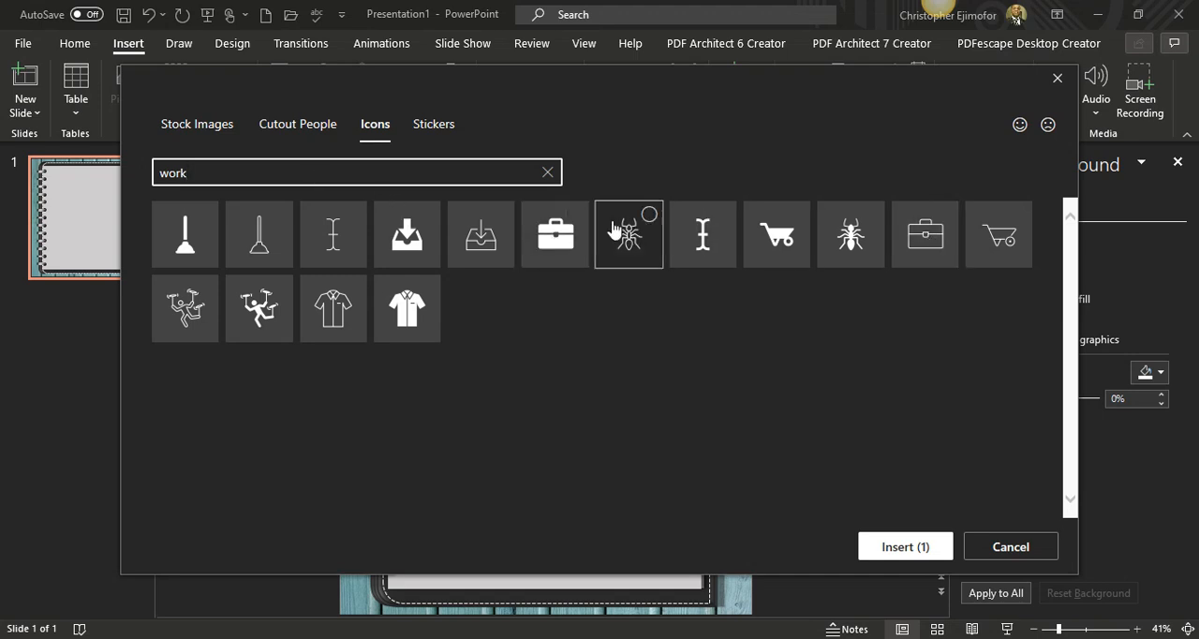
click(555, 220)
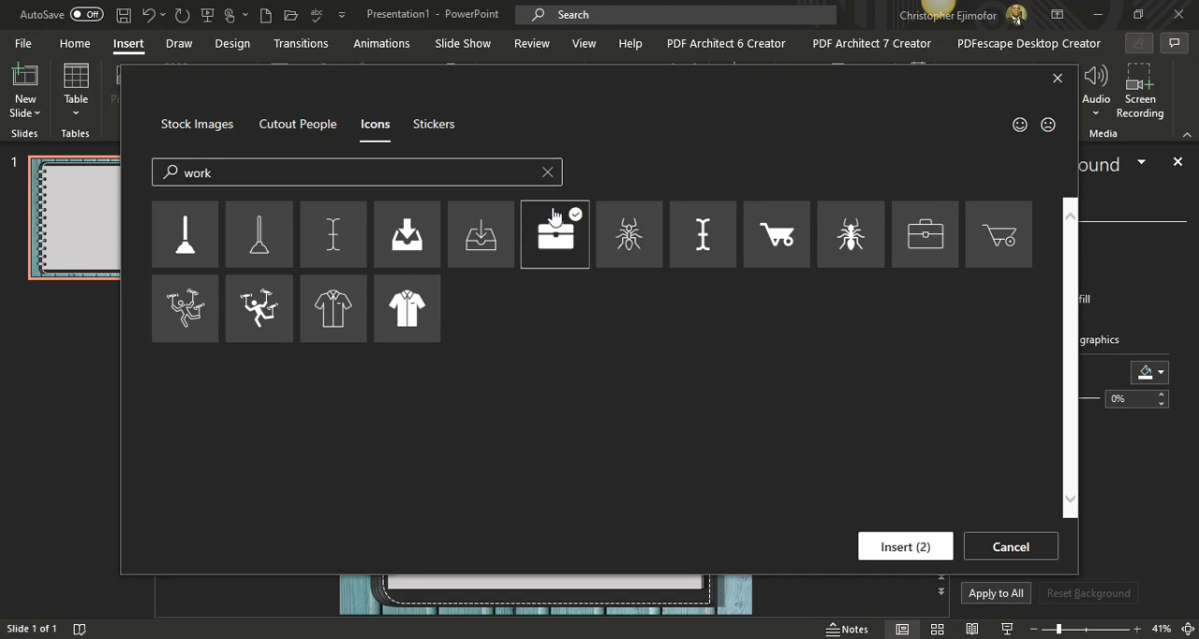
Search the icon library for "family" and add the solid house-with-tree icon to the selection.
click(379, 179)
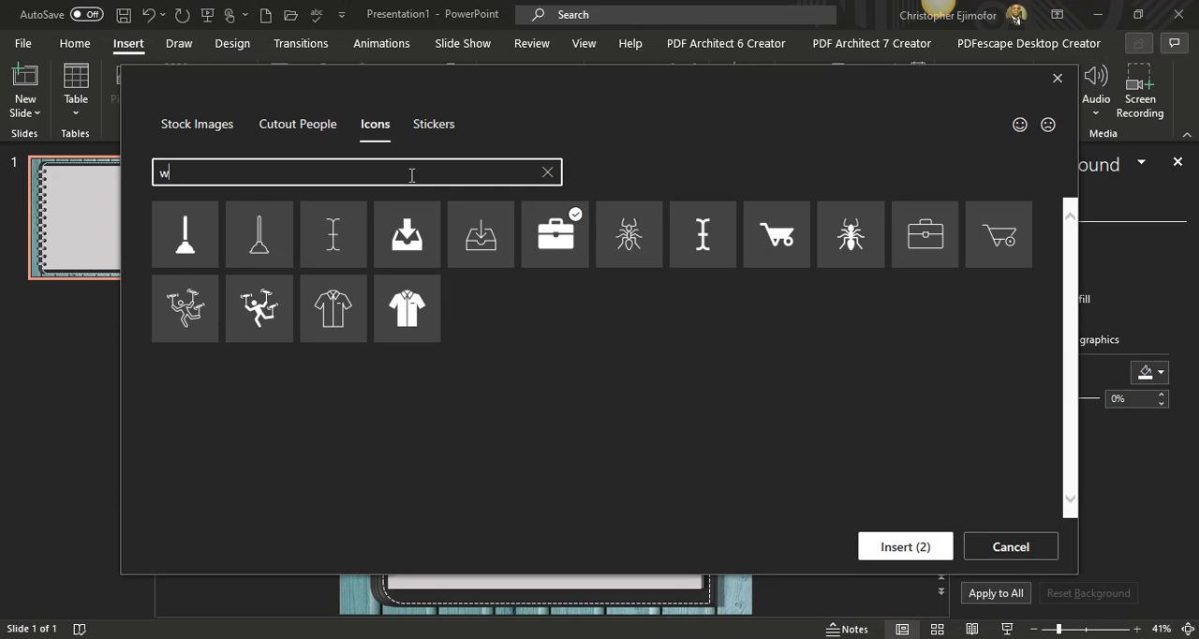
key(BackSpace)
text(family)
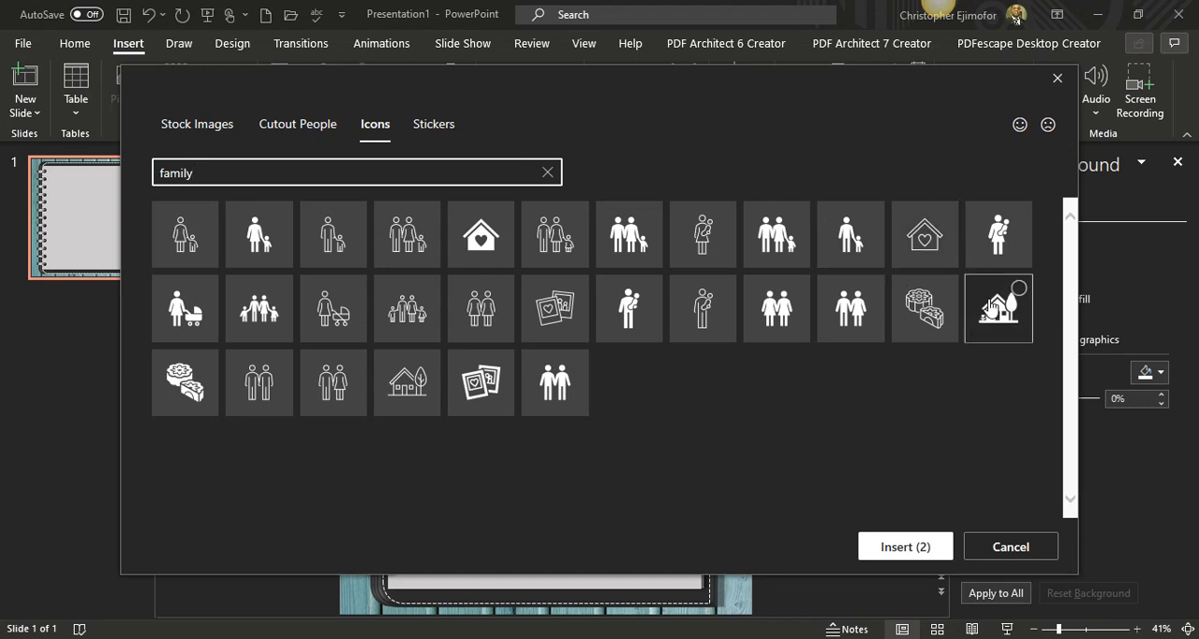
click(982, 298)
Search the icon library for "finace", add the solid banknotes icon, and insert the four selected icons.
click(271, 169)
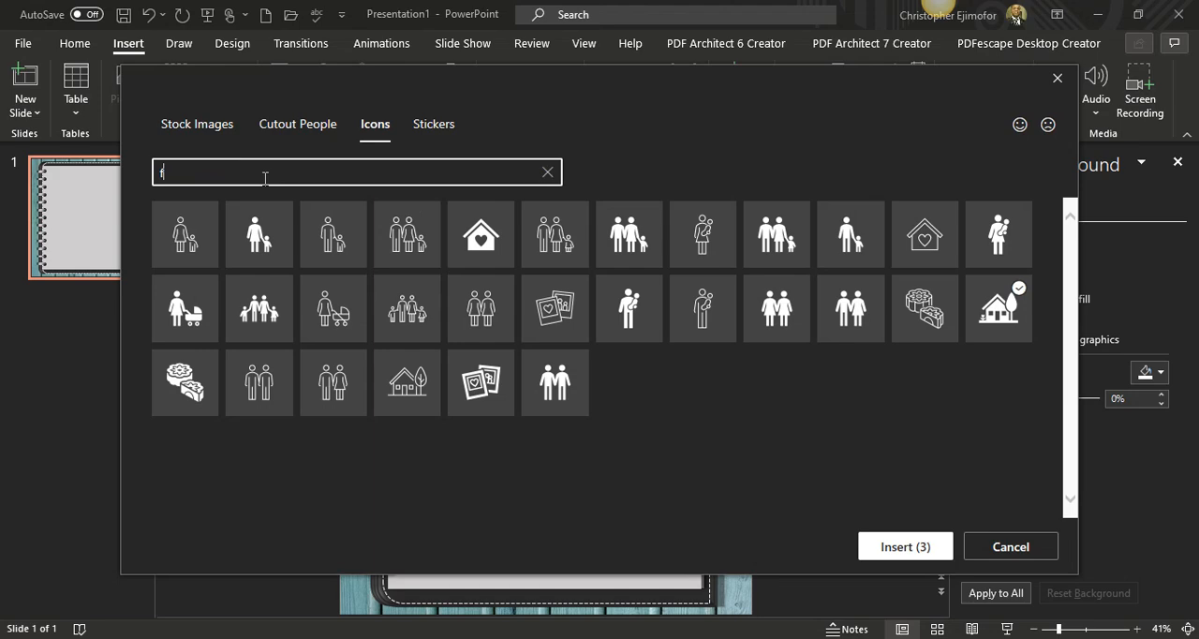
key(BackSpace)
text(ina)
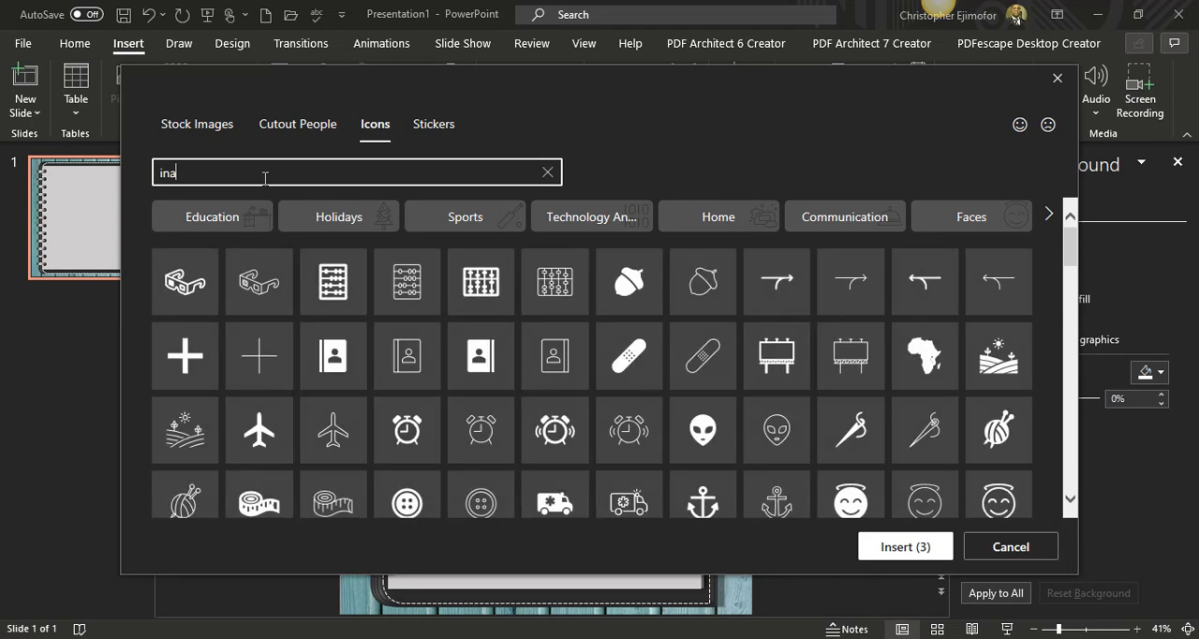
key(BackSpace)
key(BackSpace)
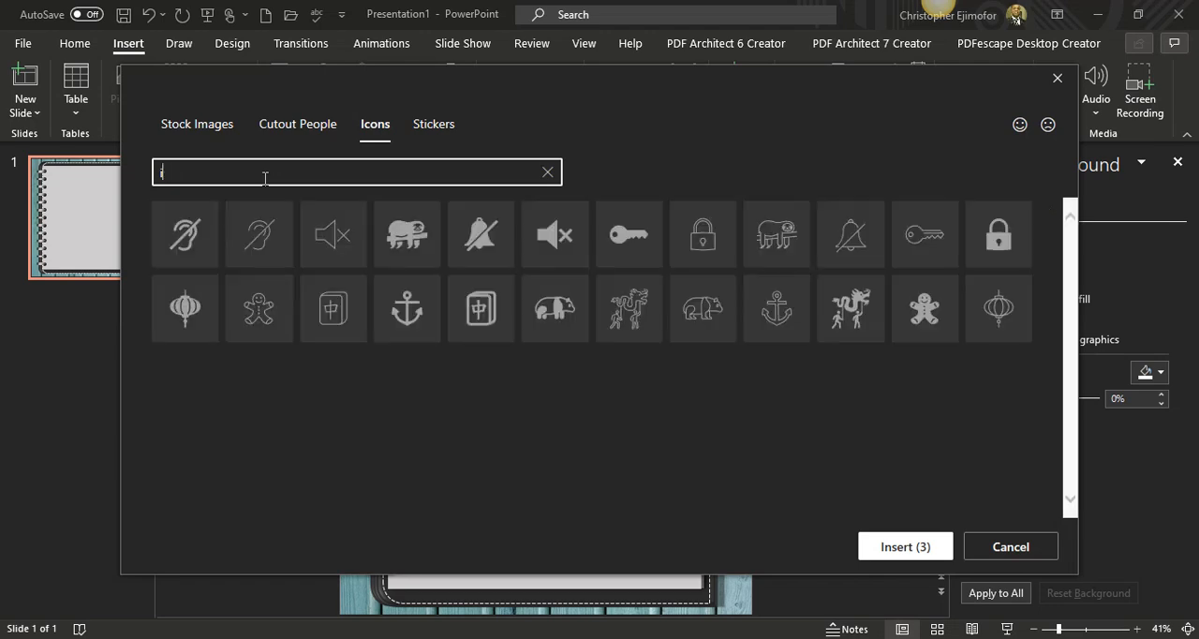
key(BackSpace)
text(finace)
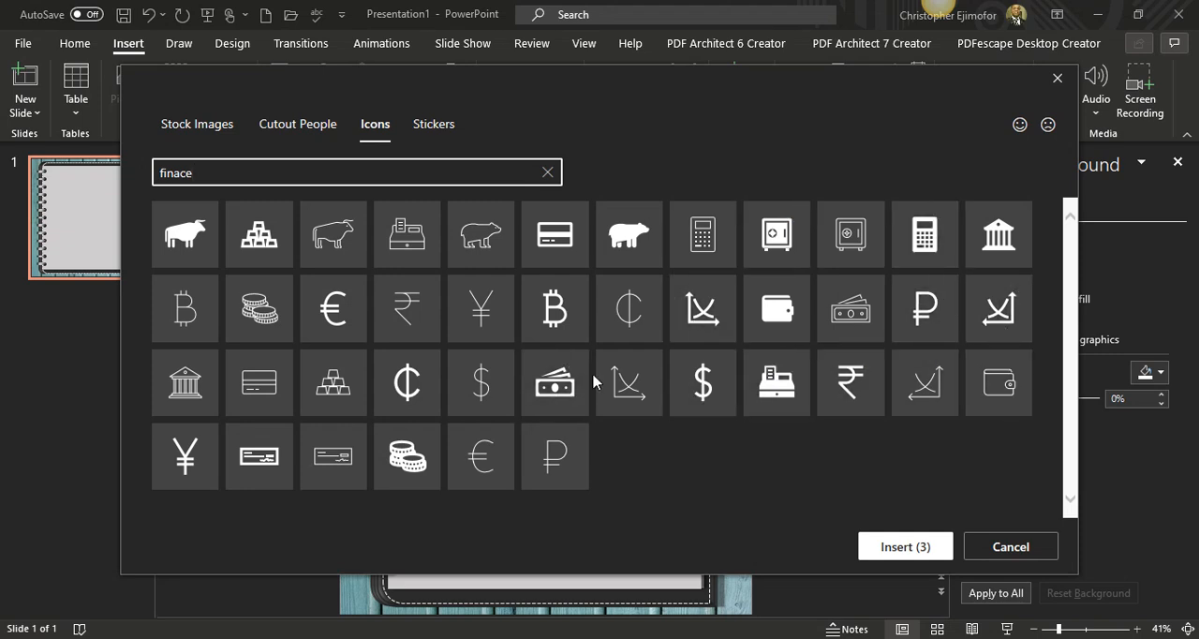
click(557, 384)
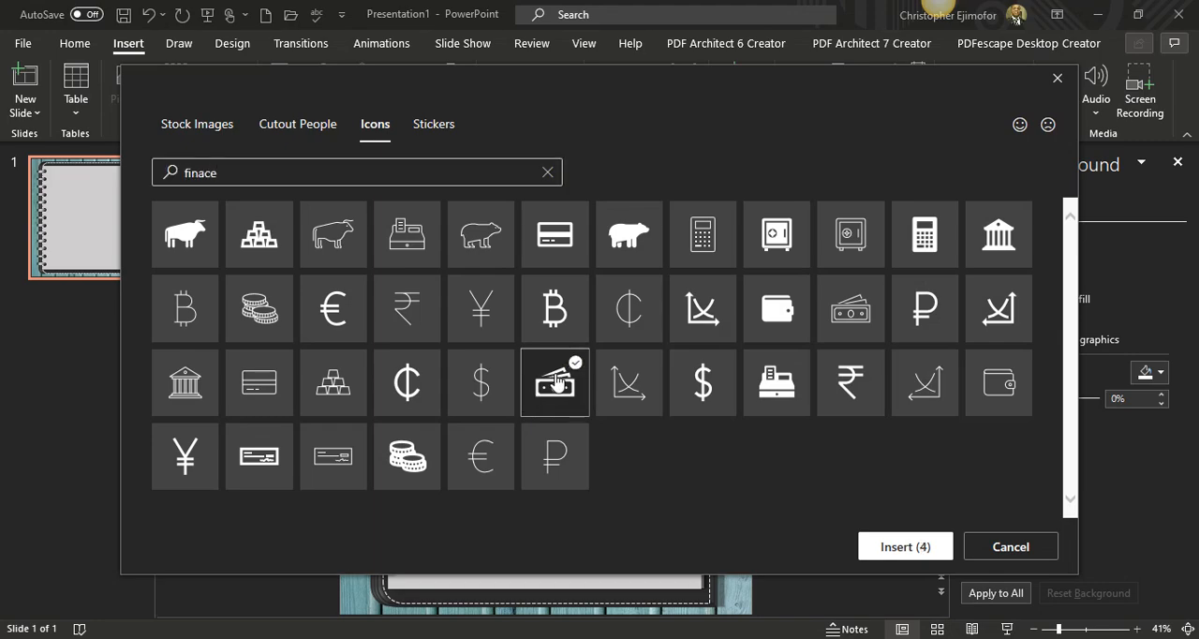
click(882, 543)
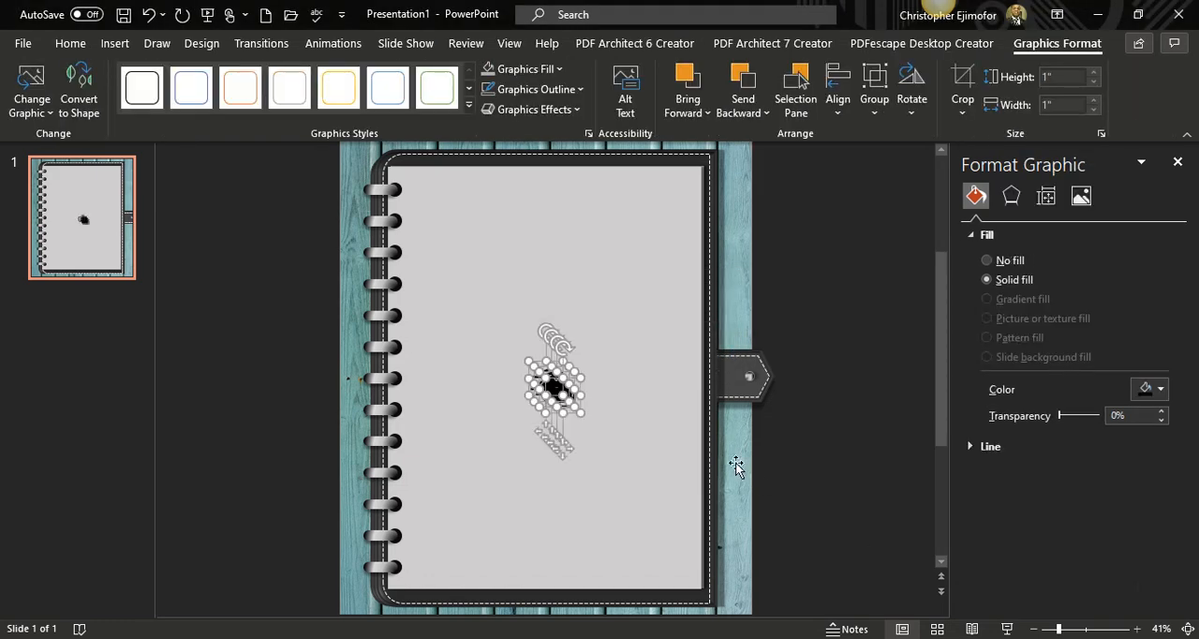
Move the calendar icon from the central pile to the page's lower-left corner and select the next icon in the pile.
click(663, 413)
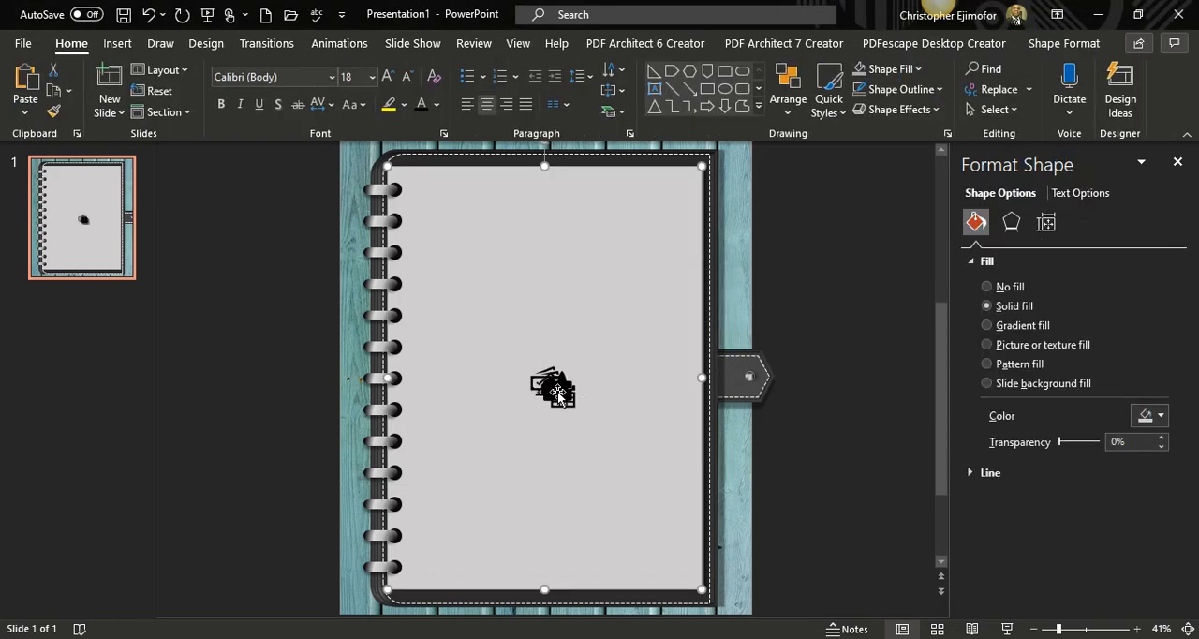
drag(558, 392, 463, 573)
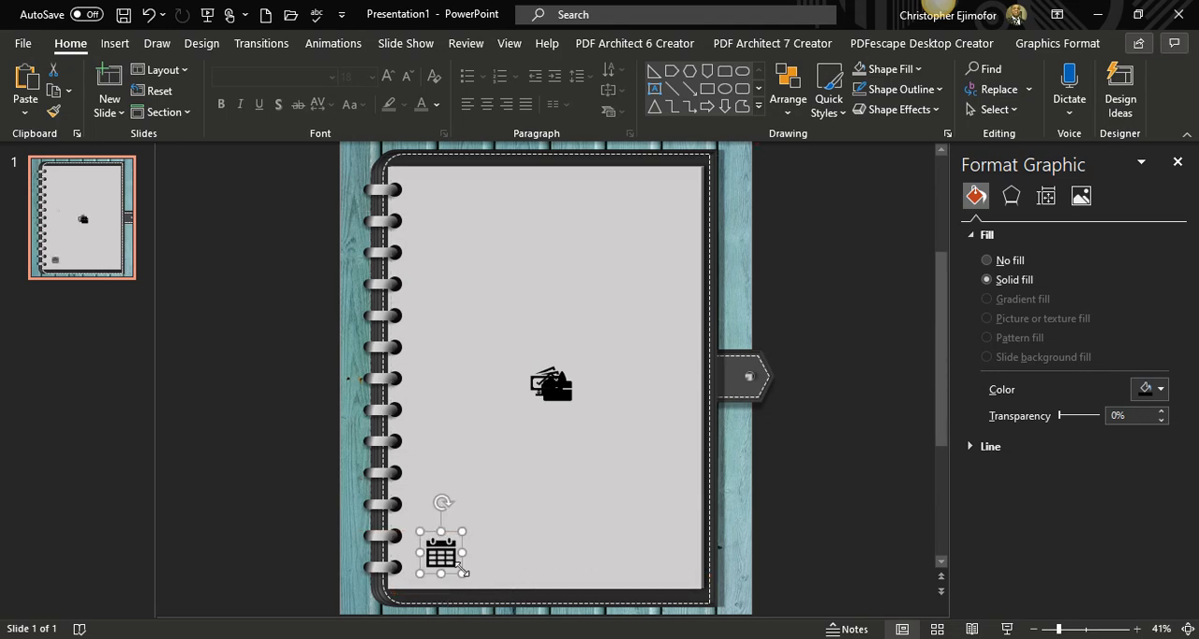
click(551, 395)
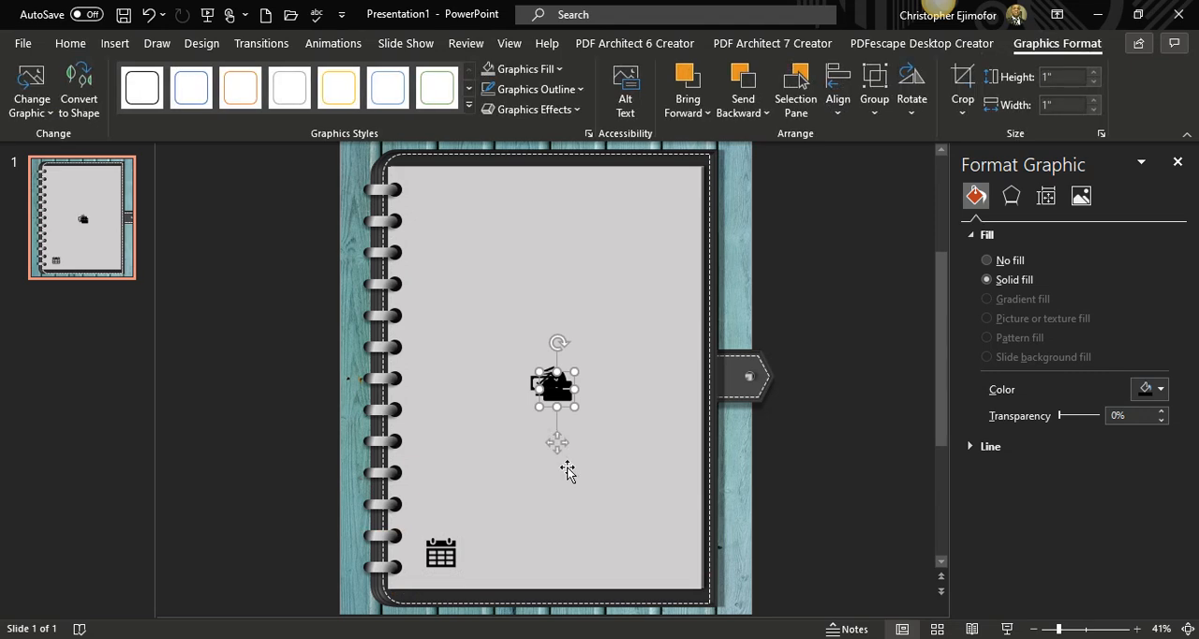
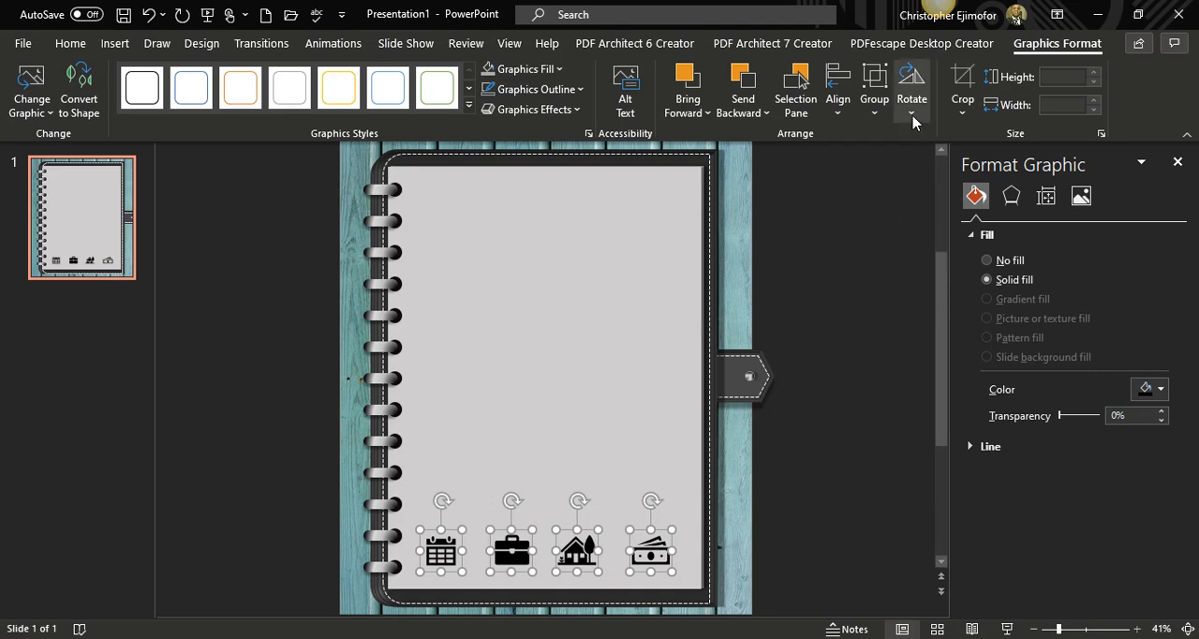
Distribute the four selected icons horizontally along the bottom of the planner page.
click(845, 112)
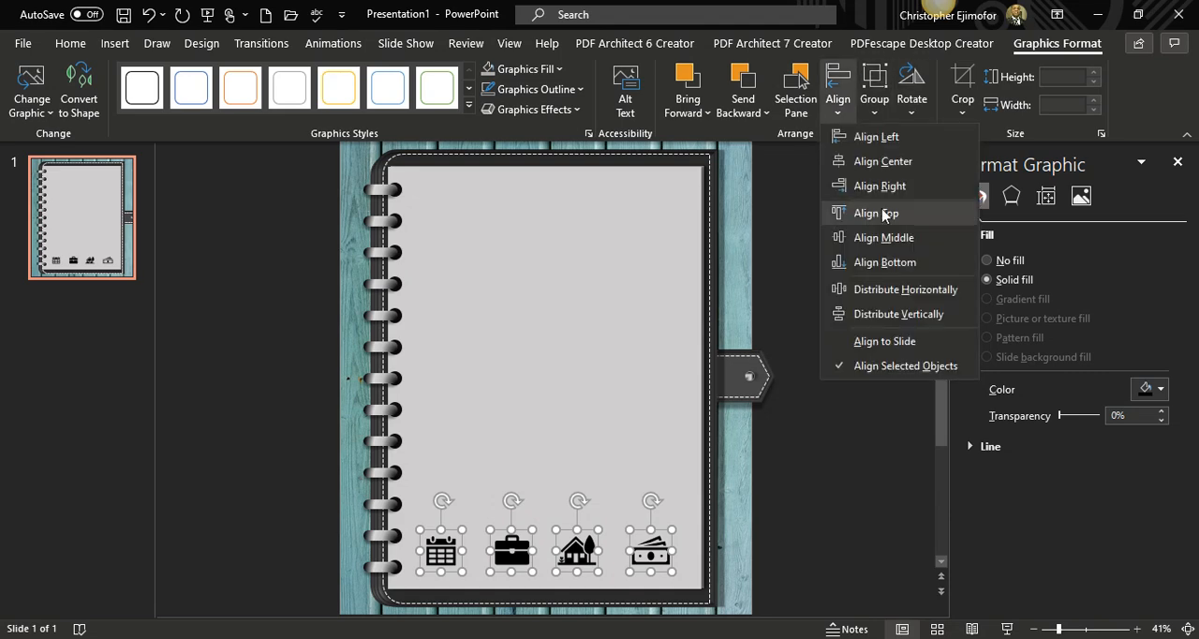
click(906, 290)
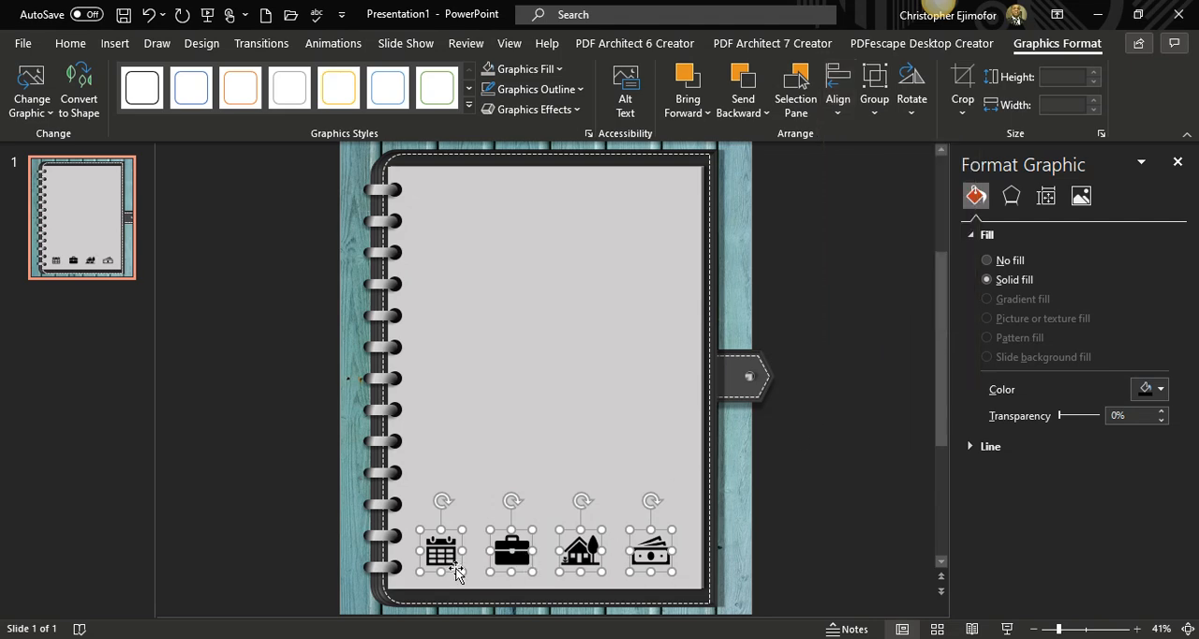
click(618, 393)
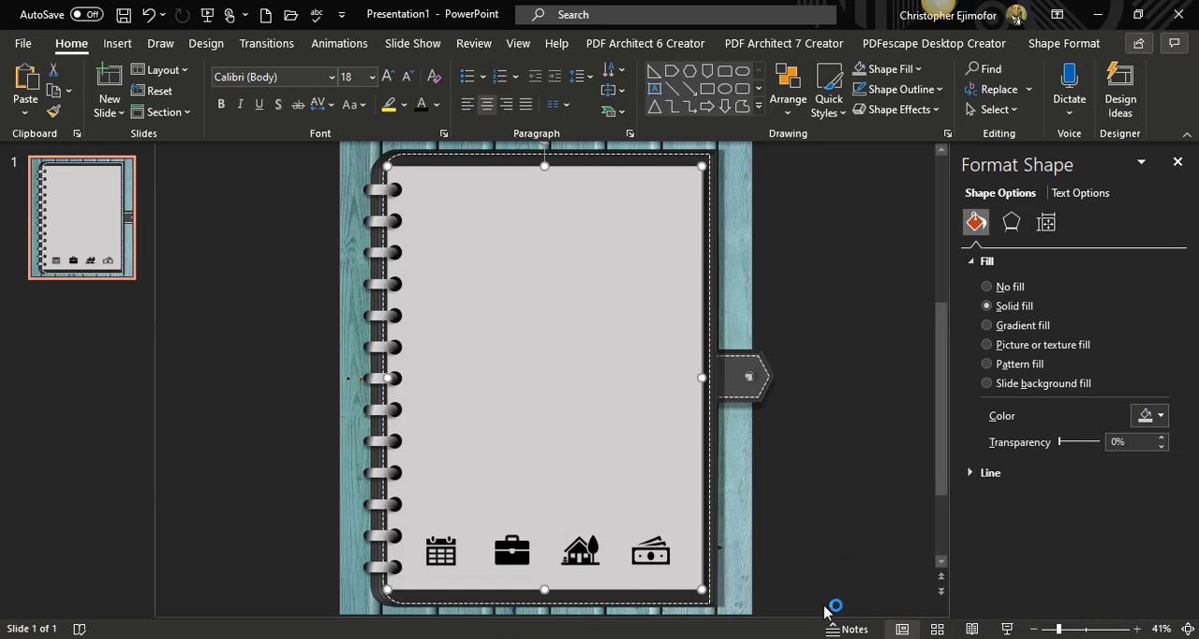
Fill the calendar icon with Black, Text 1, Lighter 15%.
click(441, 546)
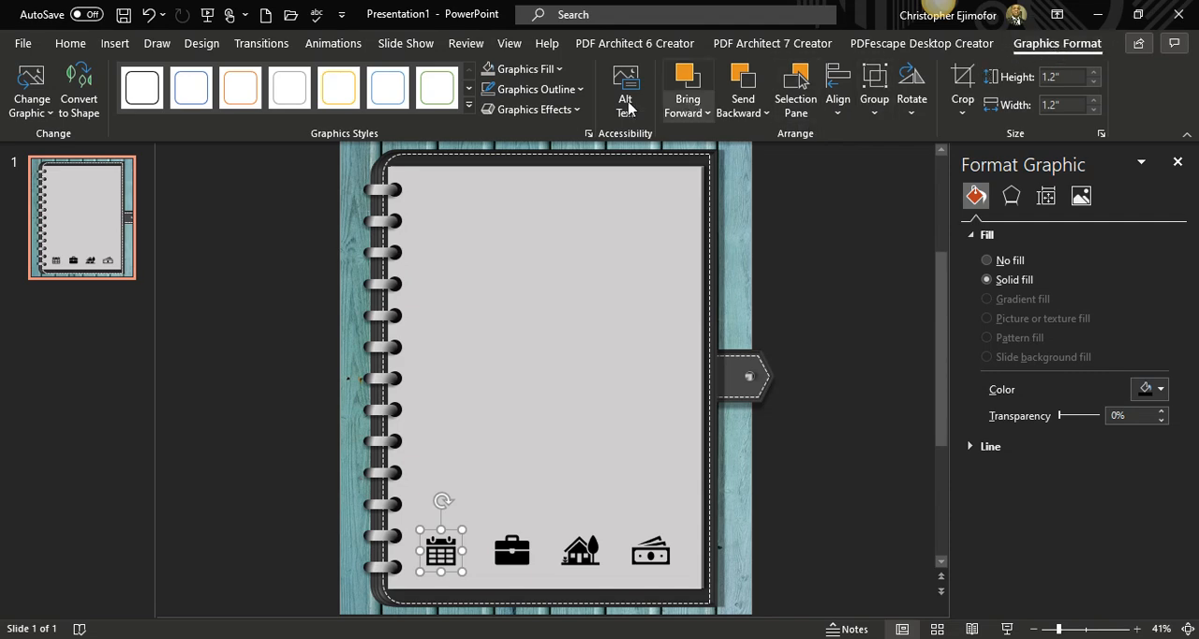
click(560, 71)
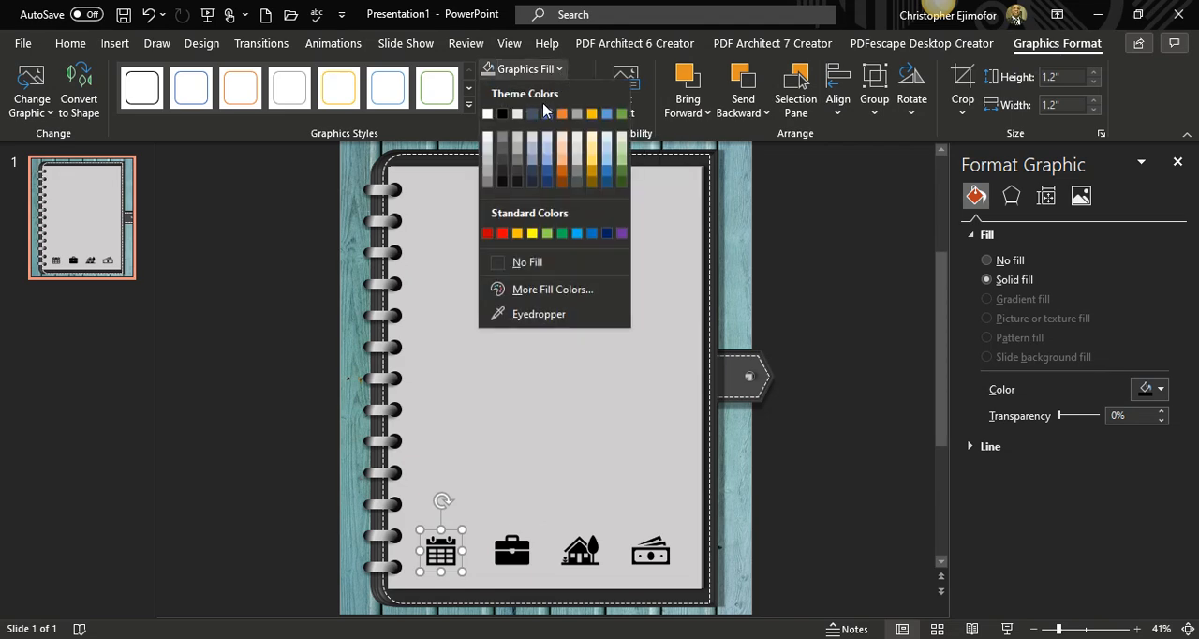
click(503, 171)
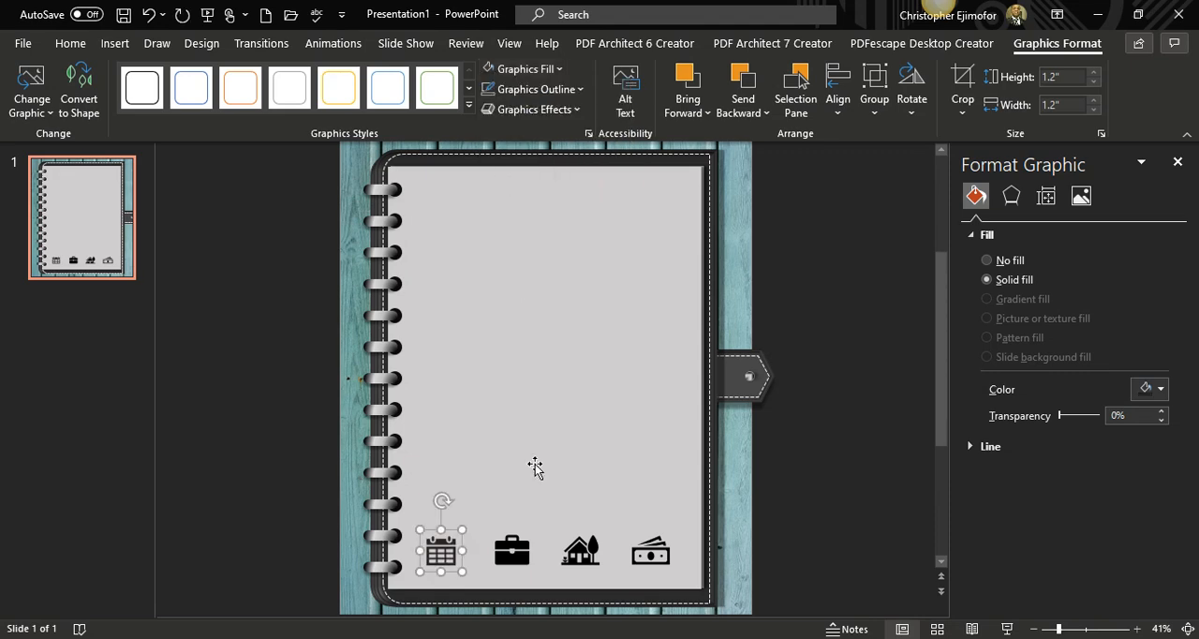
Apply the same Black, Text 1, Lighter 15% fill to the briefcase, house and banknotes icons, and clear the selection.
click(521, 545)
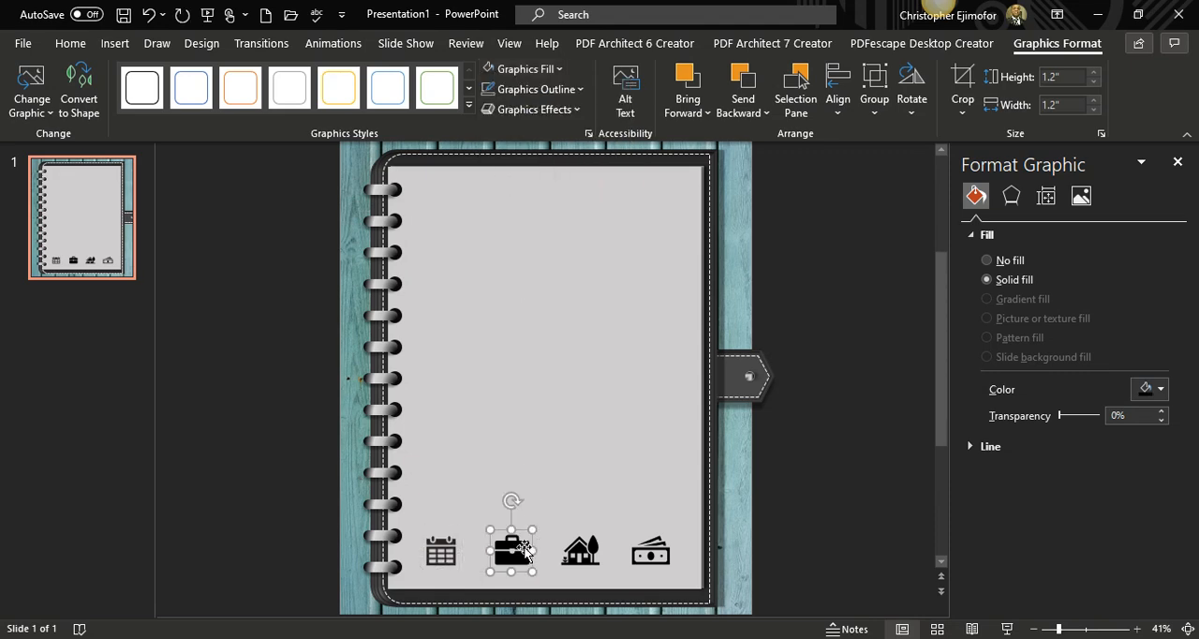
click(488, 69)
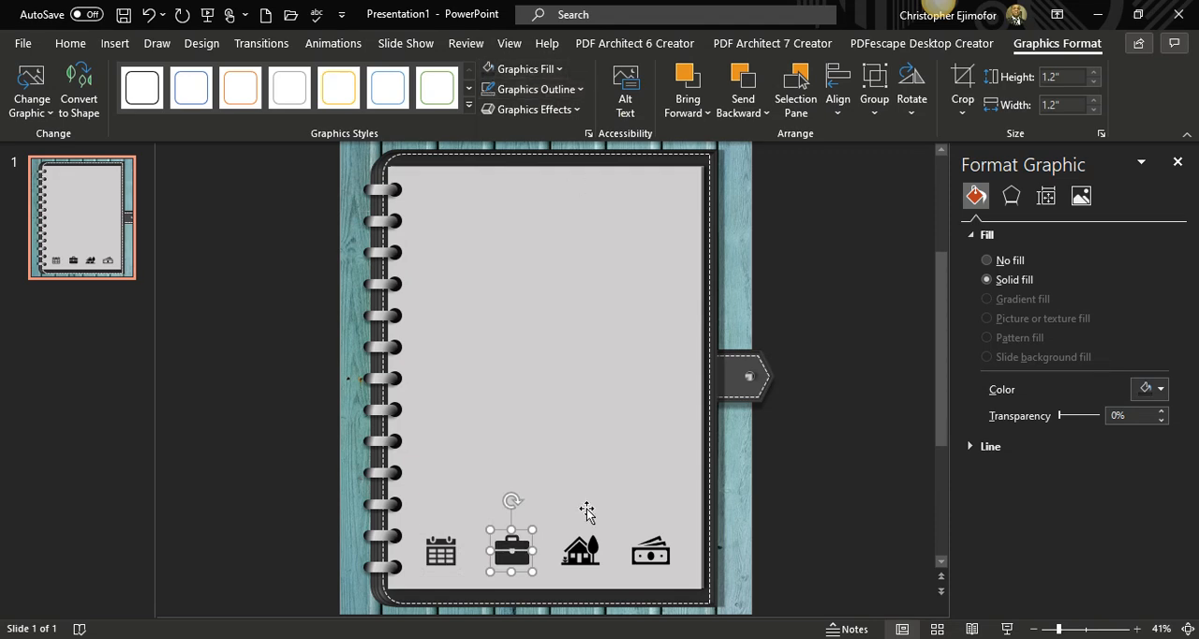
click(581, 549)
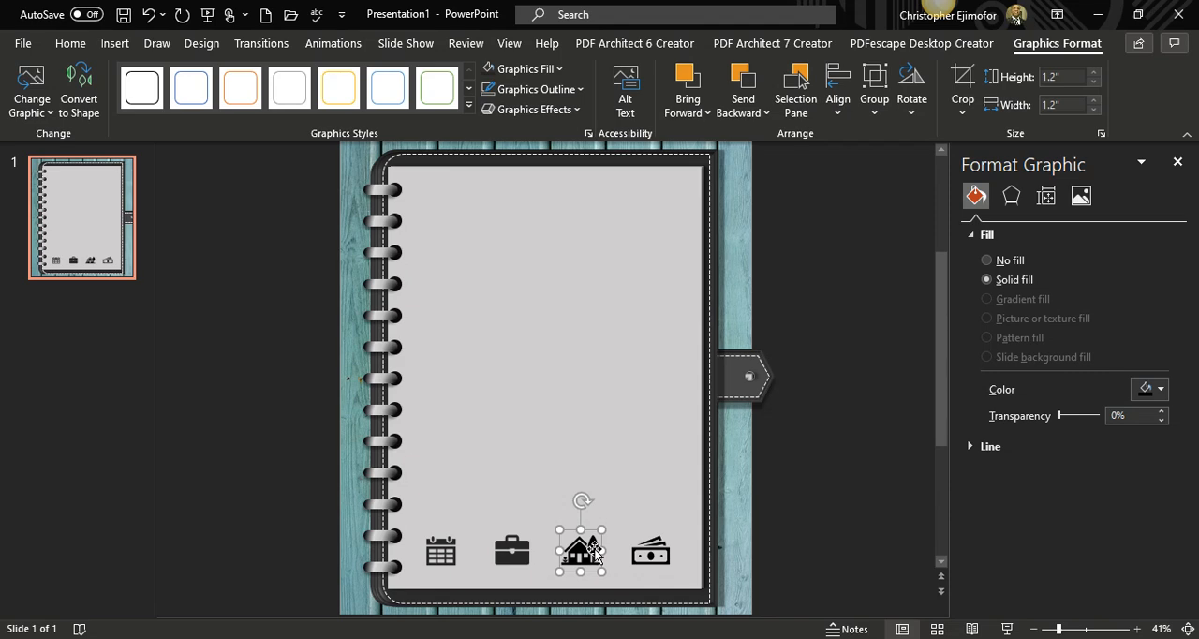
click(488, 69)
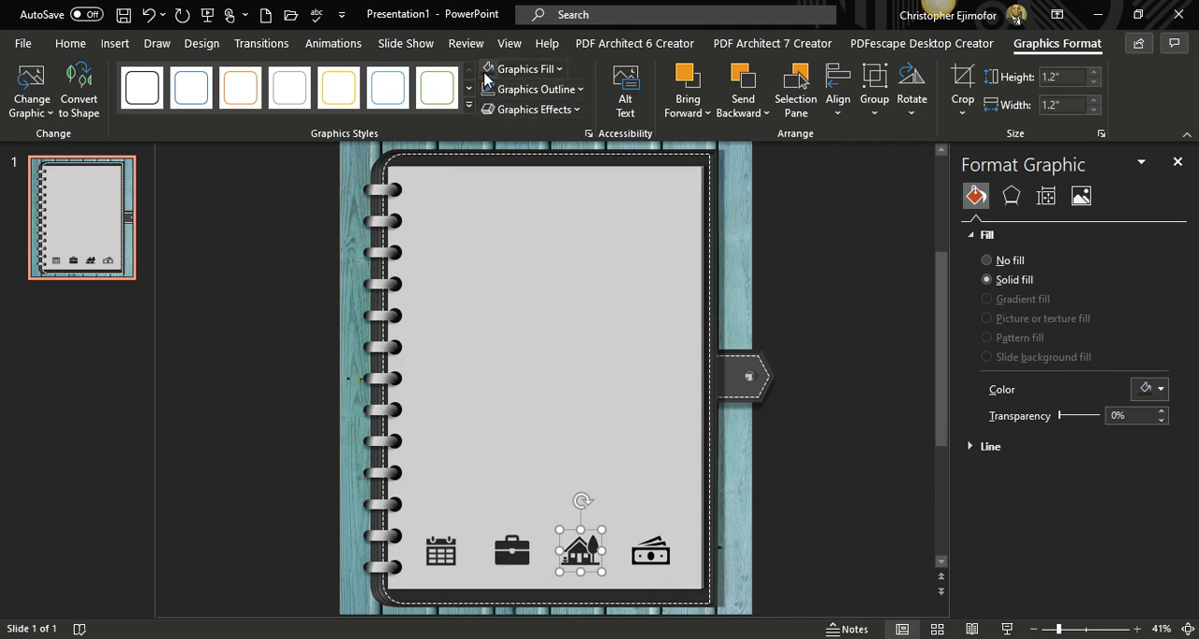
click(652, 555)
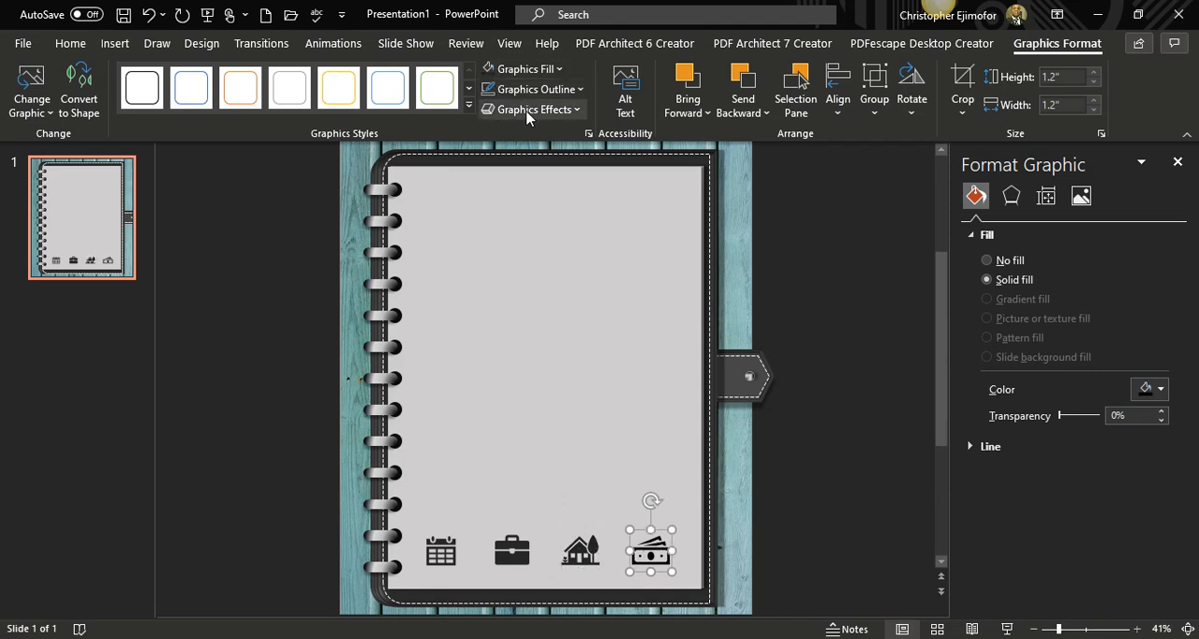
click(489, 68)
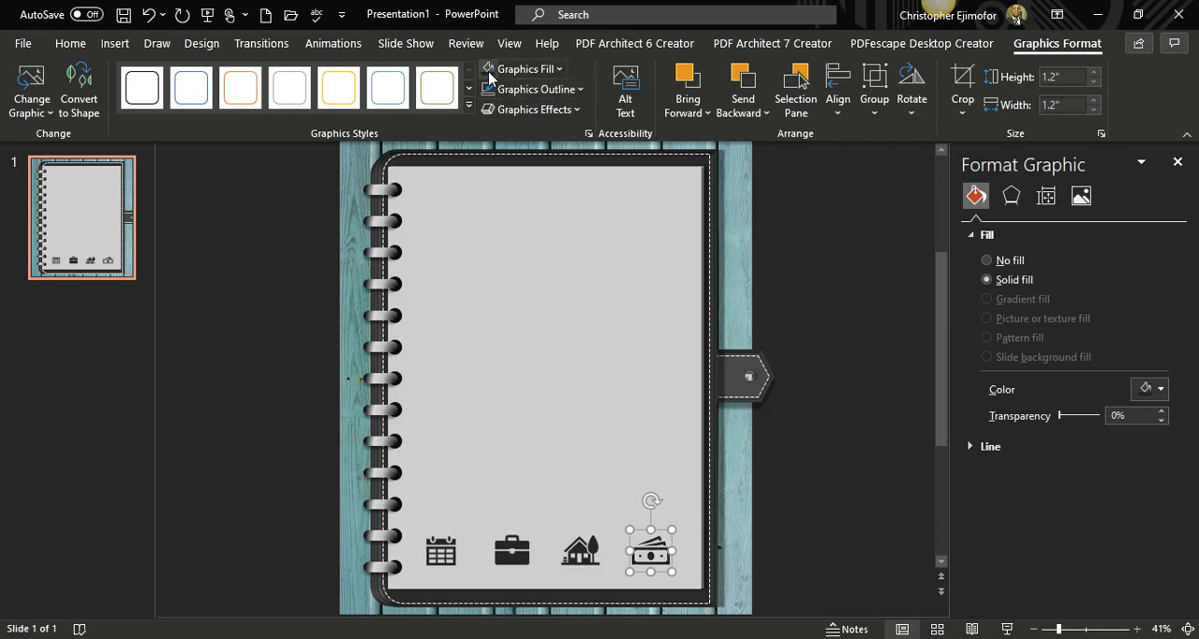
click(583, 326)
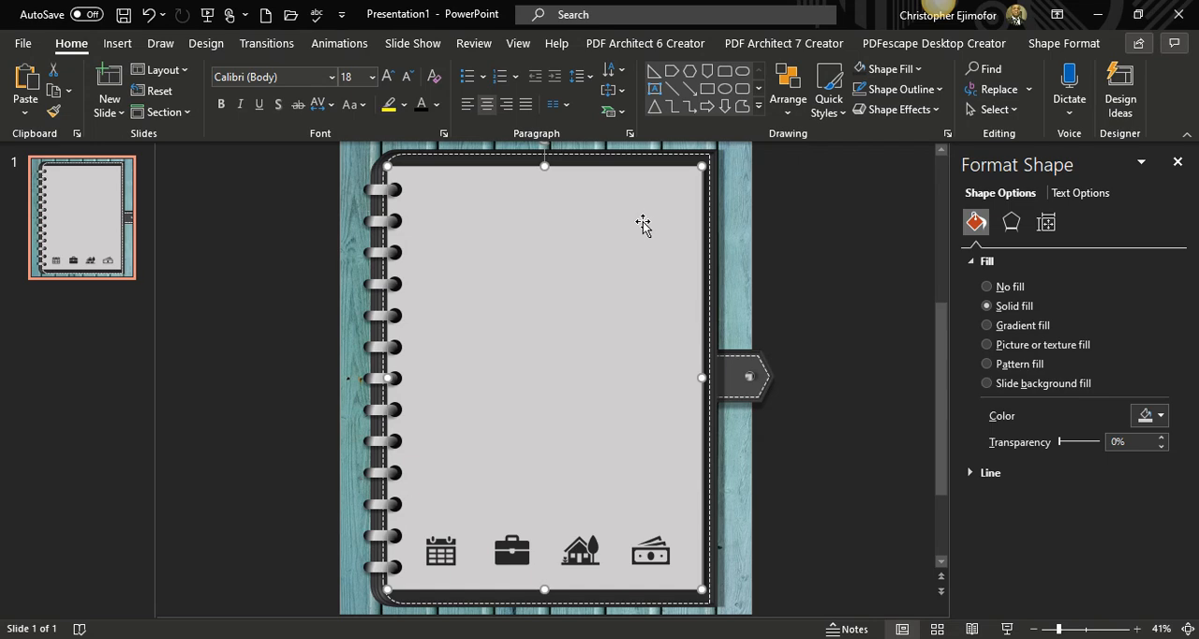
click(866, 346)
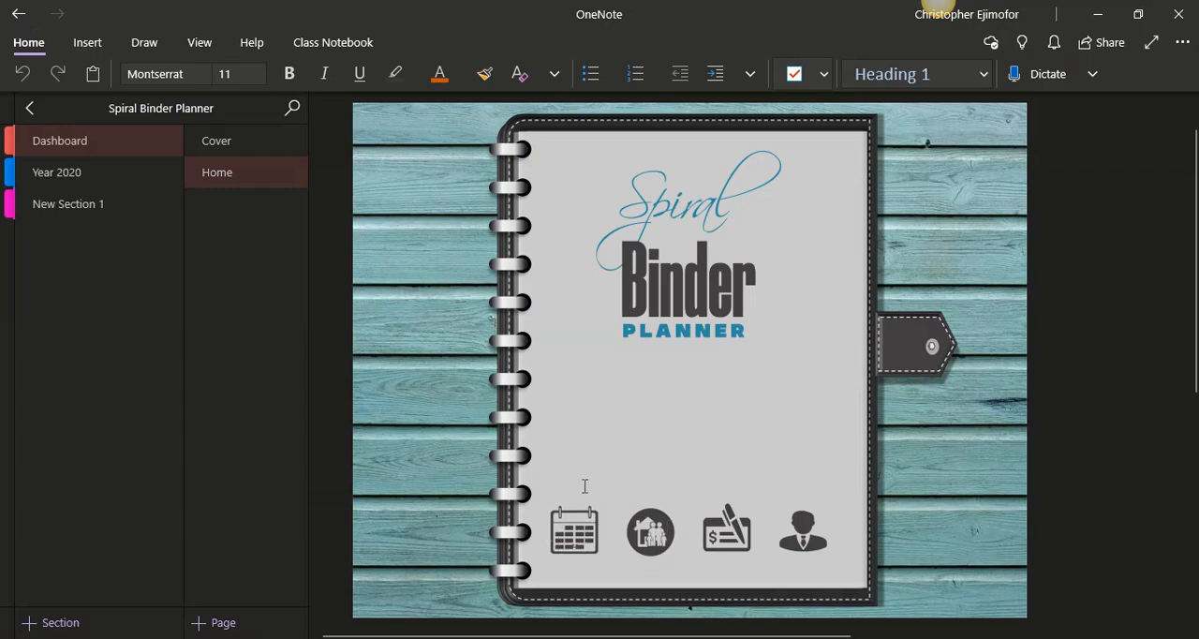
click(576, 551)
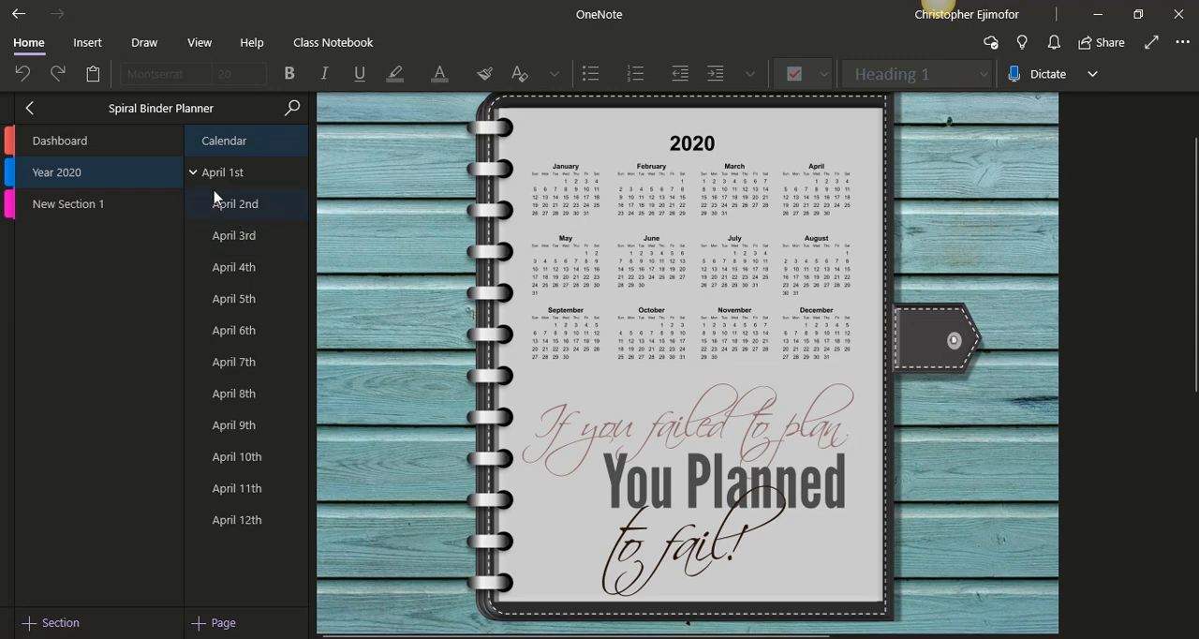
click(215, 178)
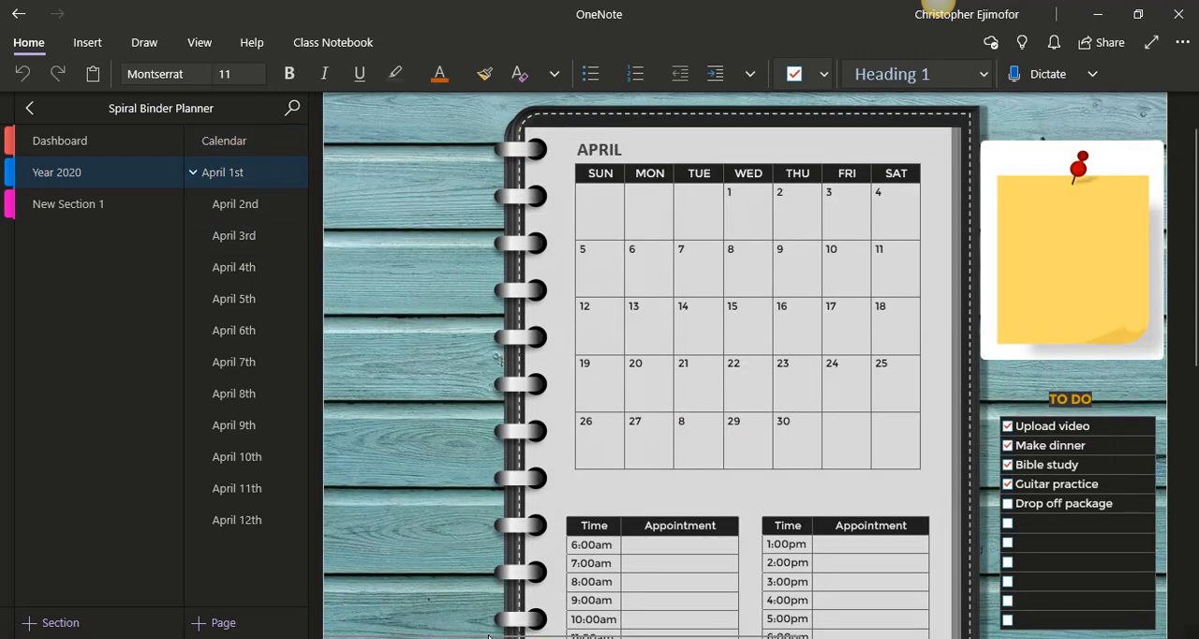
drag(487, 634, 517, 637)
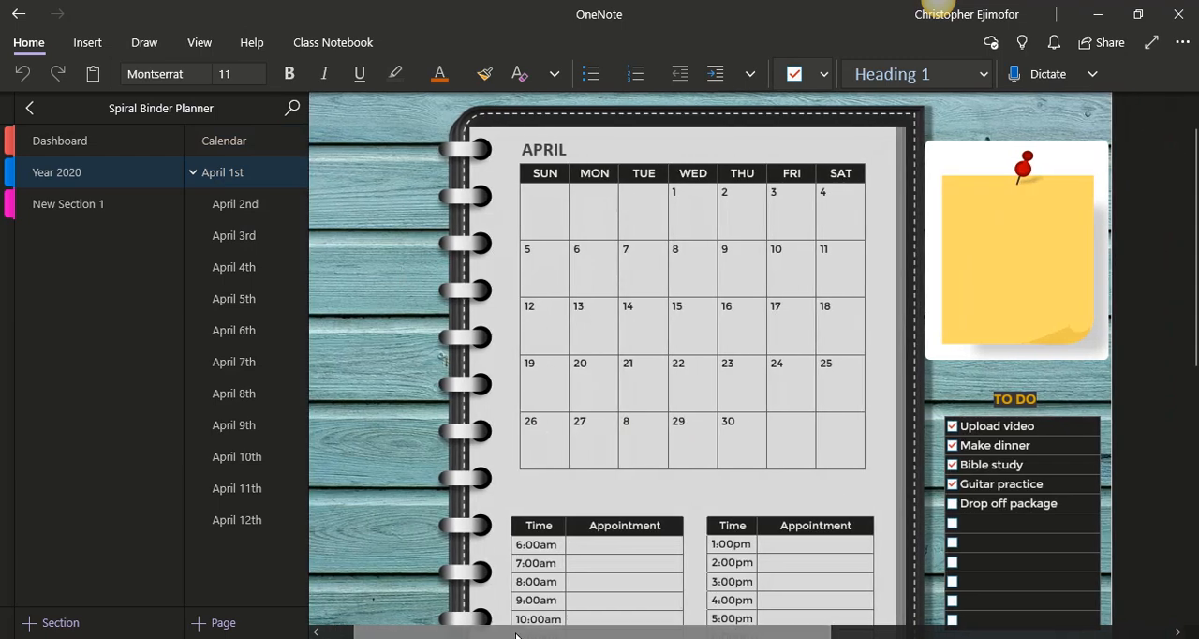
click(214, 214)
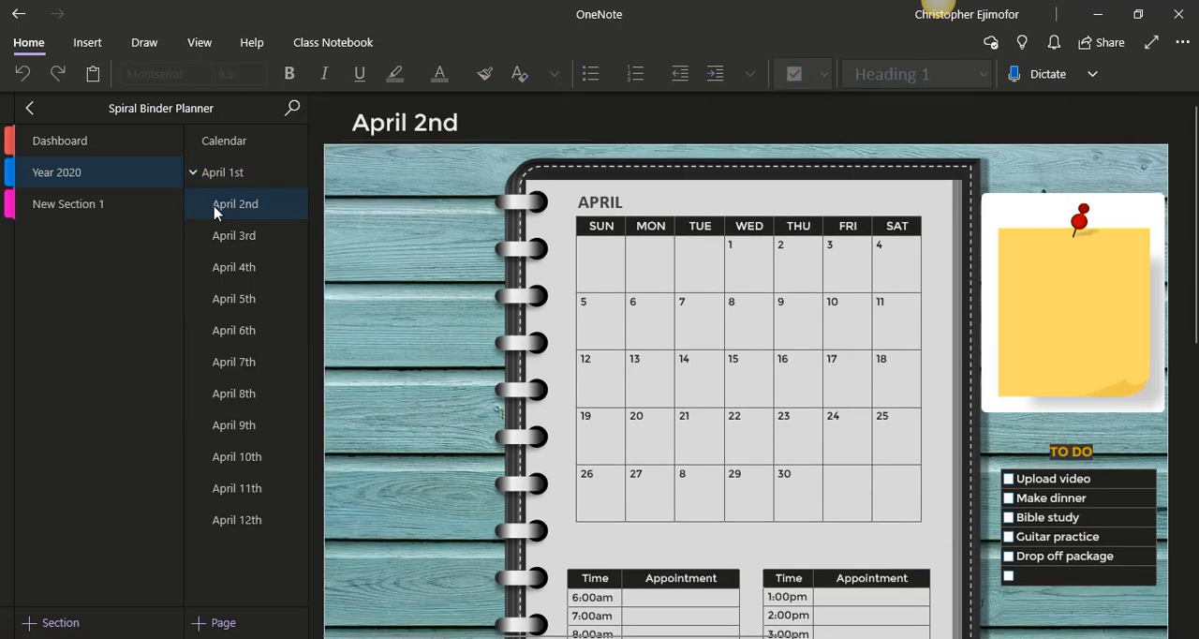
click(228, 185)
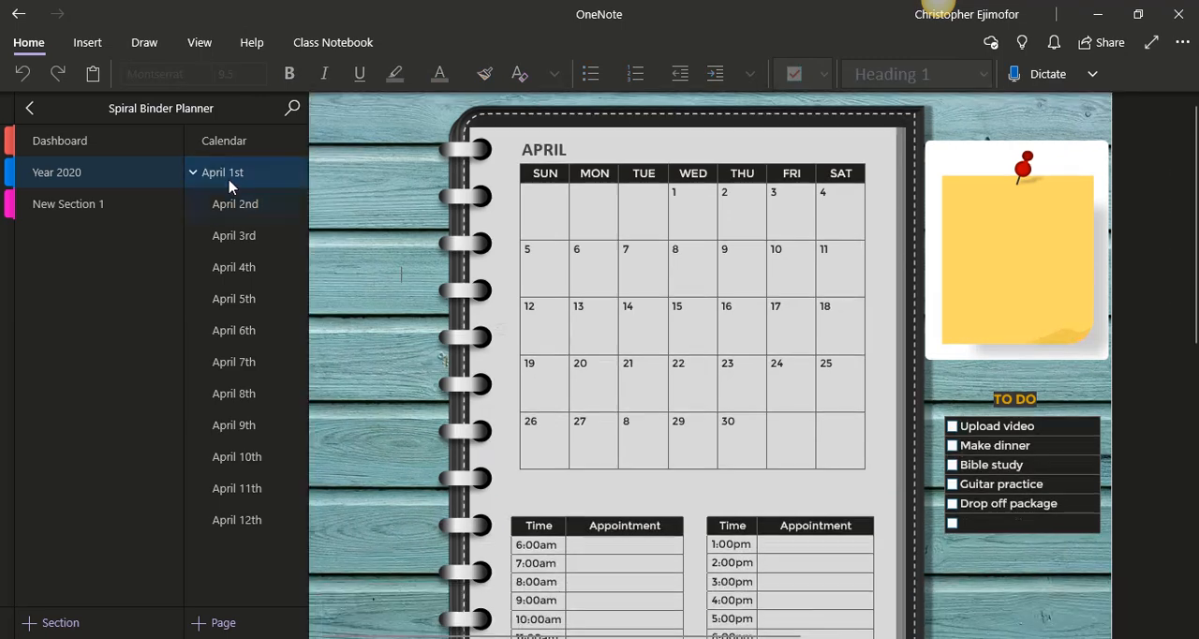
Fit the April 1st page to the page width and view its calendar, appointments and to-do list.
click(200, 45)
click(640, 75)
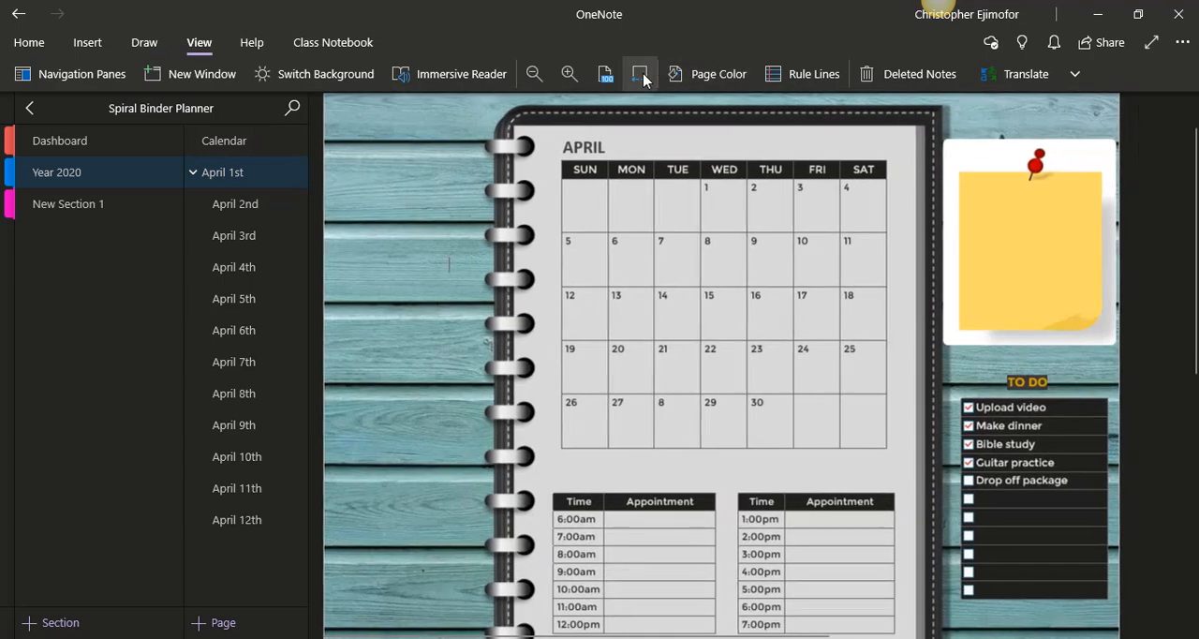
mouse_move(1194, 230)
mouse_down()
mouse_move(1194, 249)
mouse_move(1194, 233)
mouse_up()
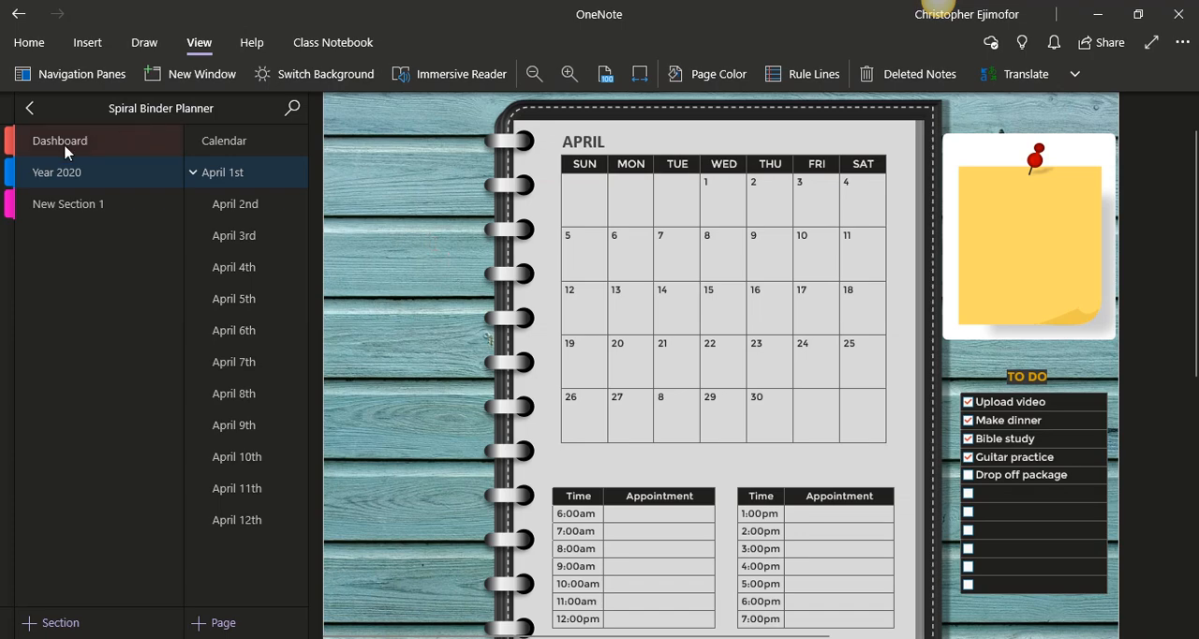
Open the My Planner notebook, follow its calendar icon to April, view the 23rd's daily planner page, and show the notebook list.
click(28, 109)
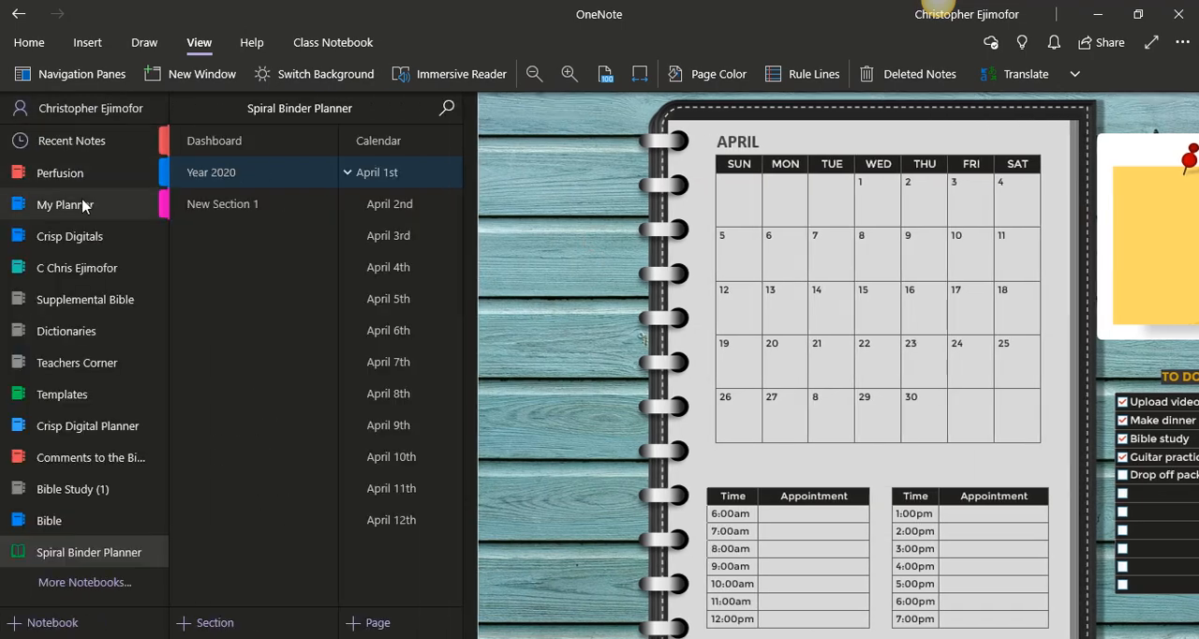
click(67, 215)
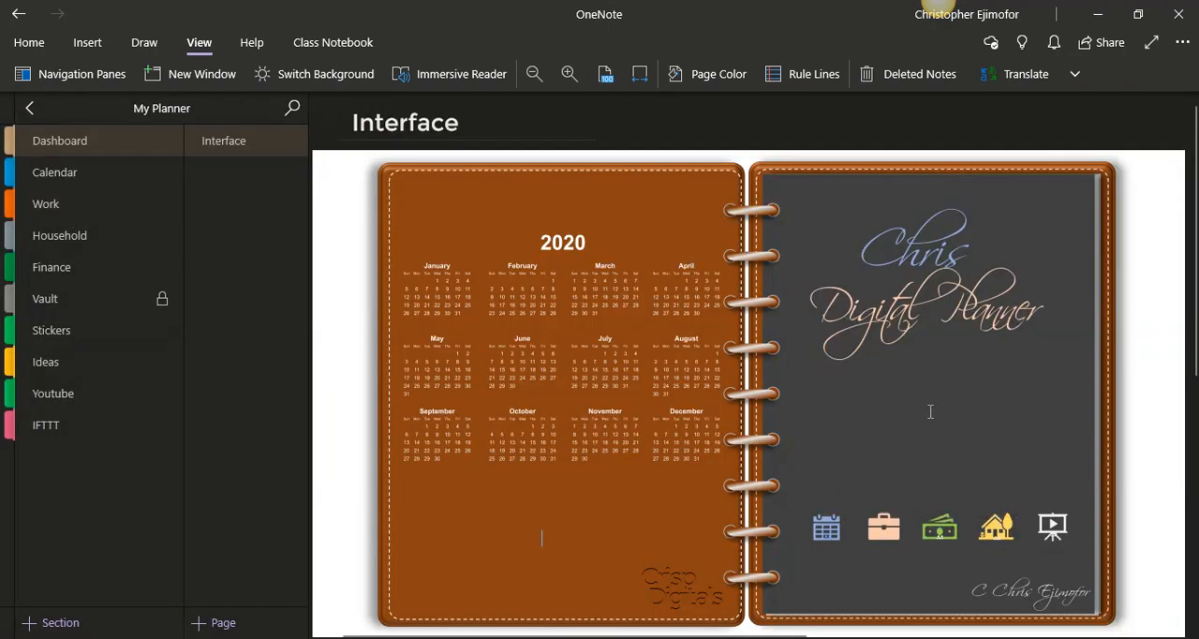
click(826, 534)
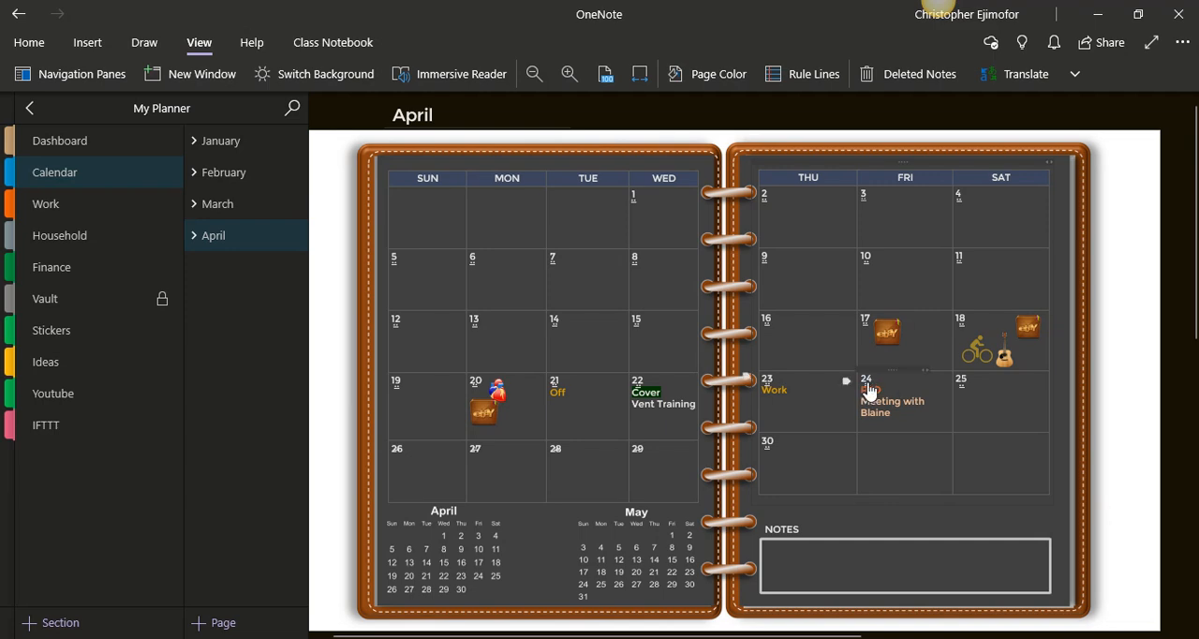
click(769, 393)
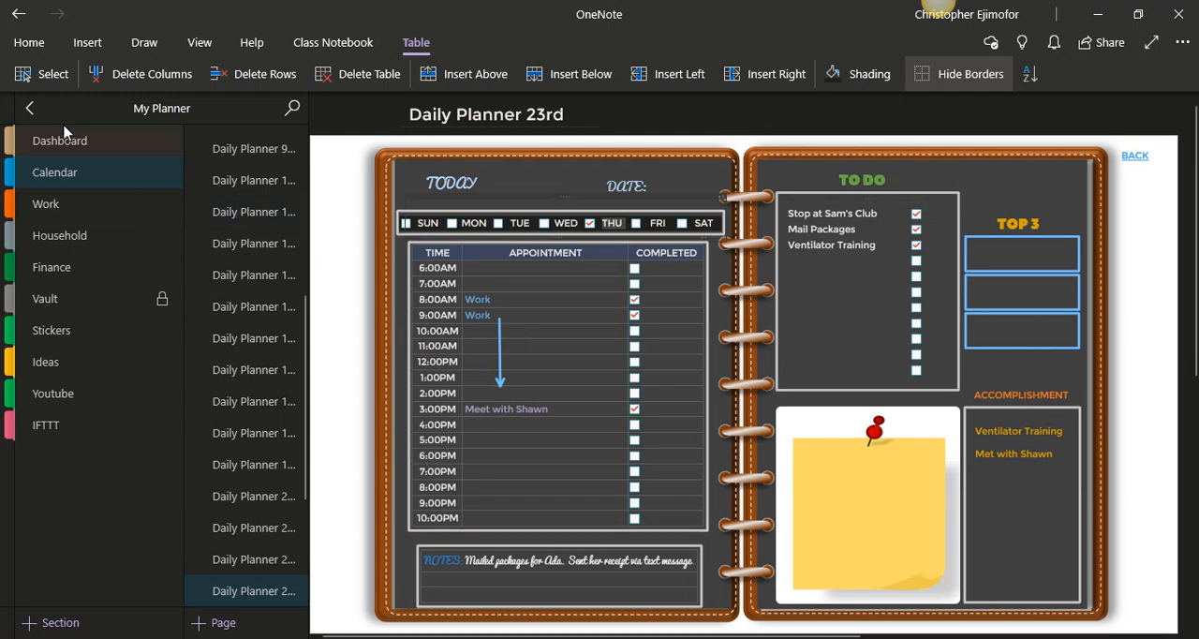
click(30, 108)
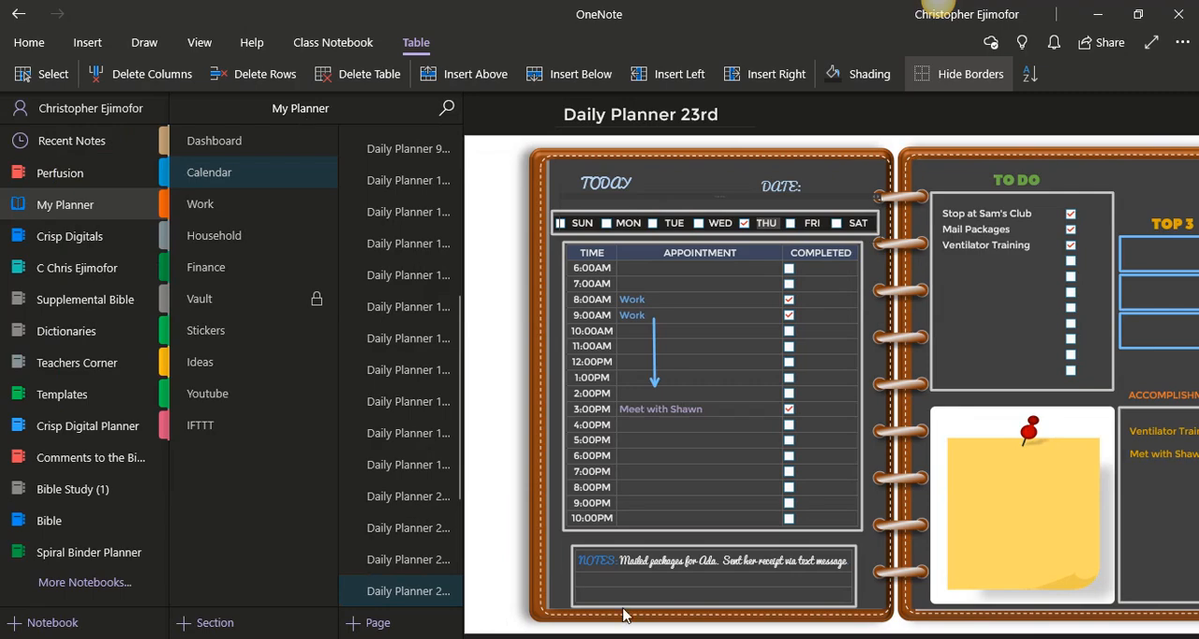
Switch to PowerPoint and view the Presentation1 planner design and the Presentation3 design.
click(777, 638)
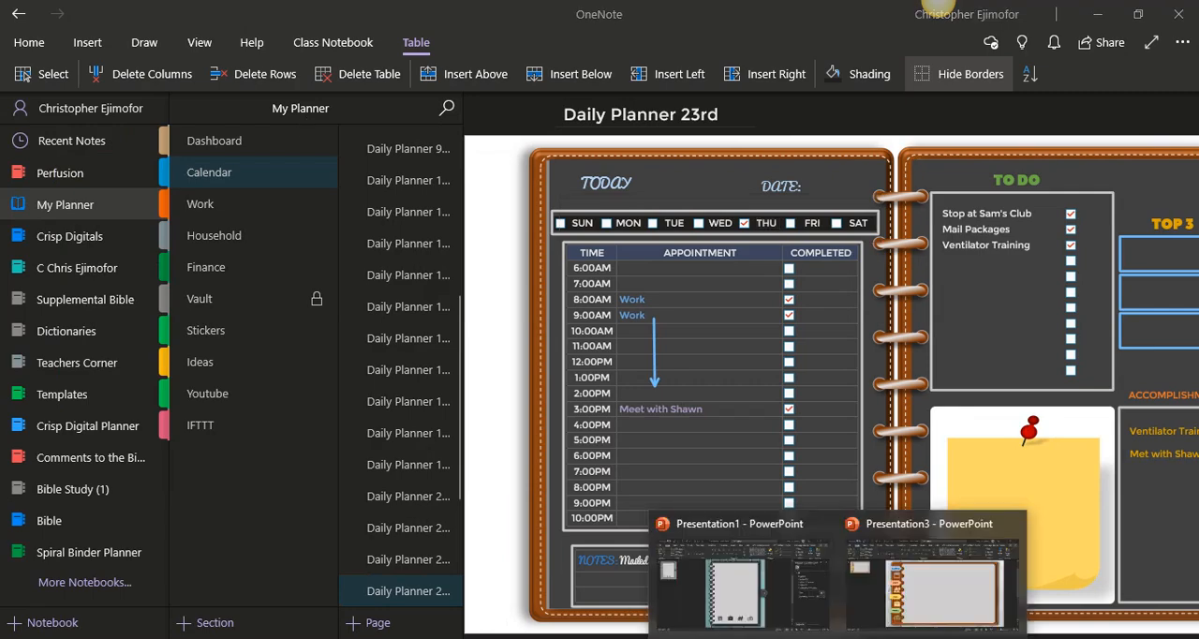
click(694, 582)
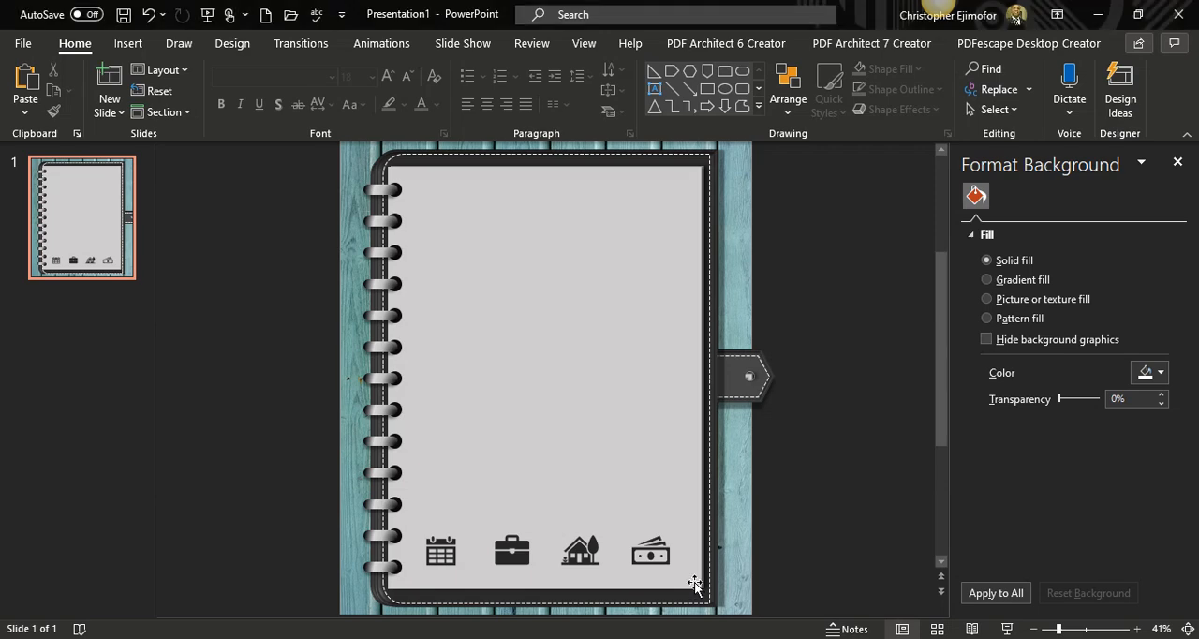
mouse_move(777, 638)
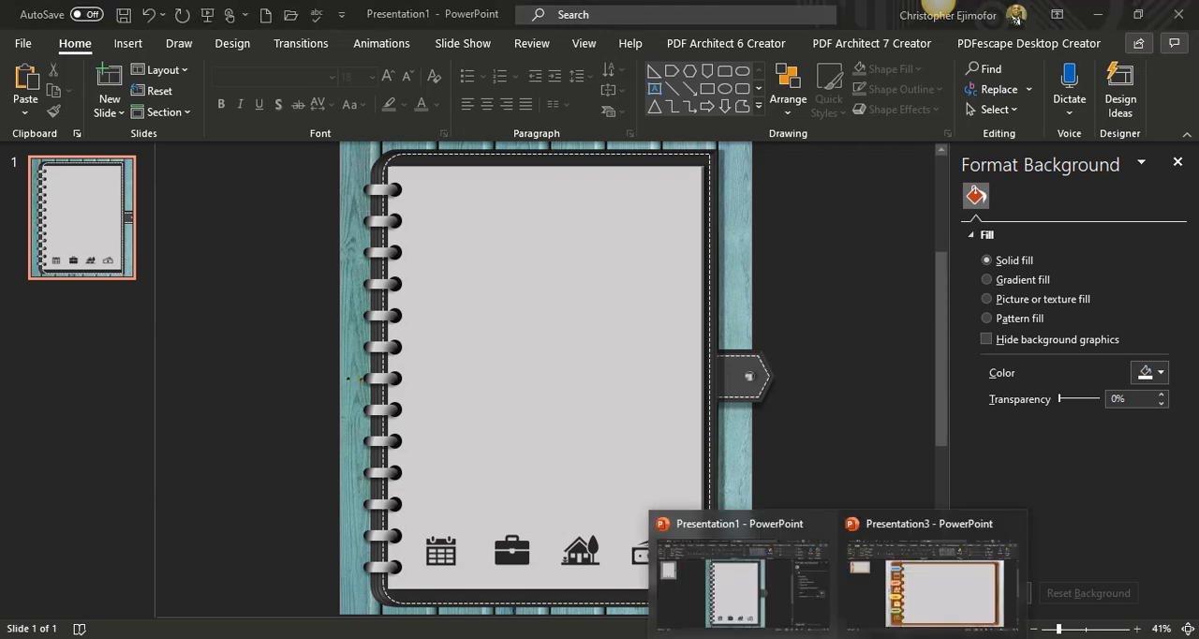
click(893, 594)
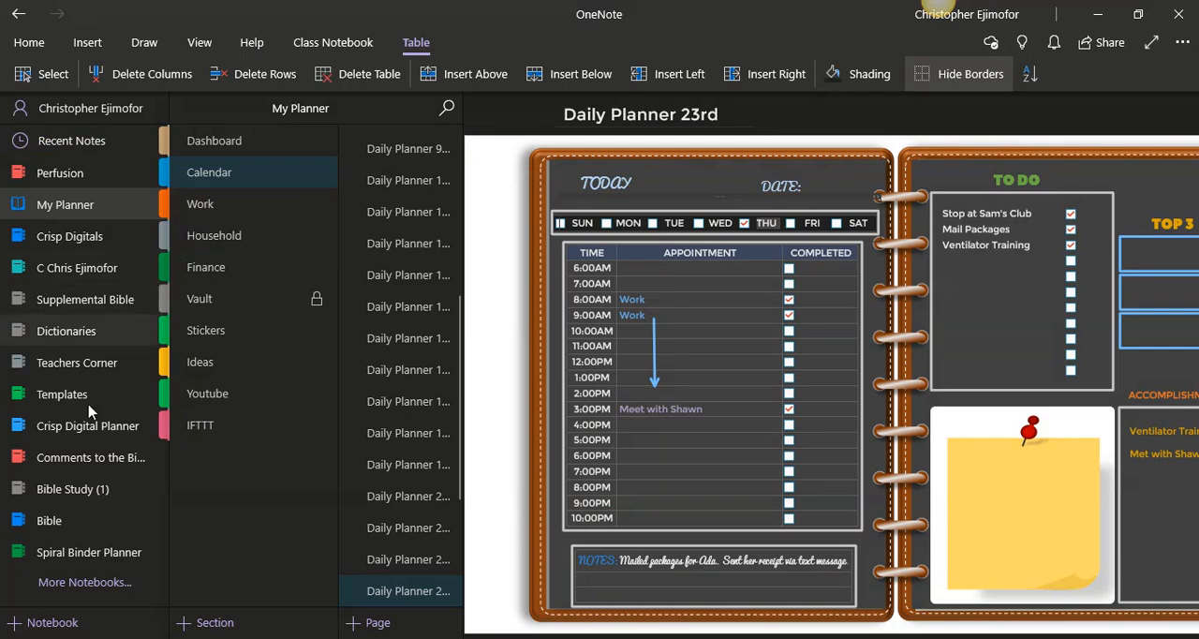
Back in OneNote, open New Section 1 of the Spiral Binder Planner notebook to view its April 1st page.
click(91, 555)
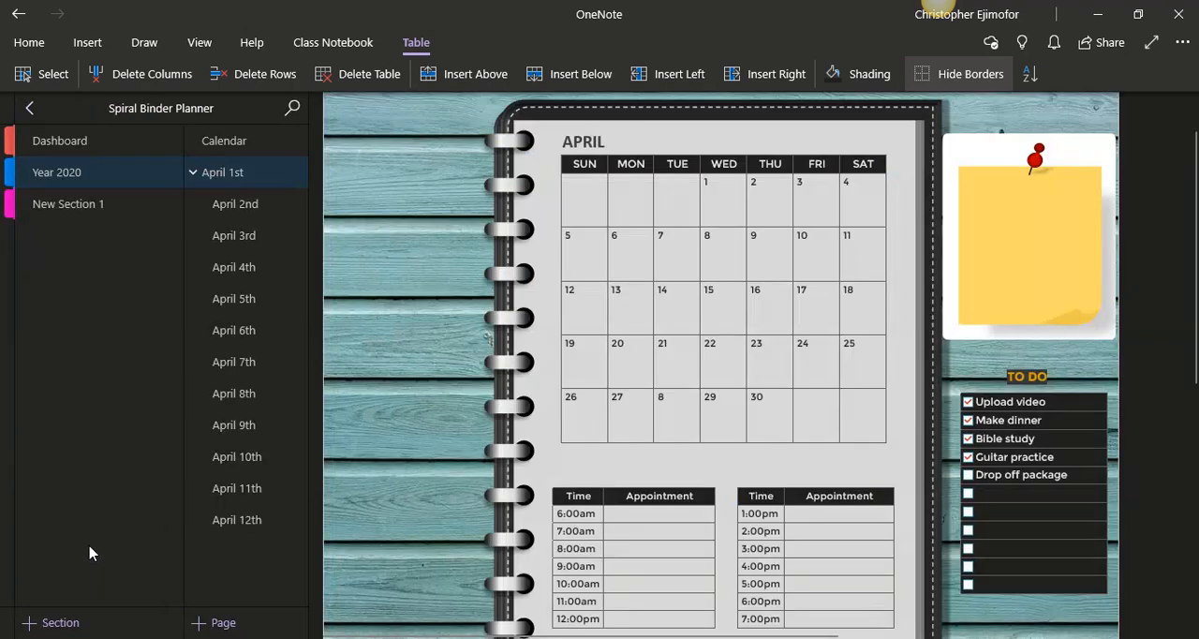
click(97, 205)
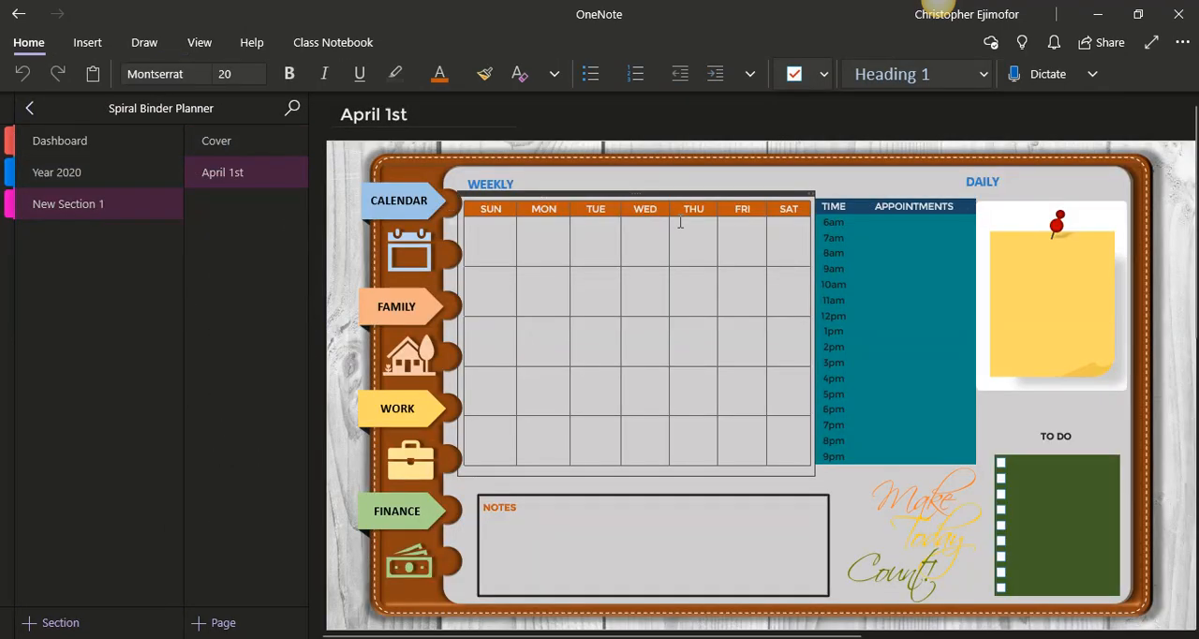